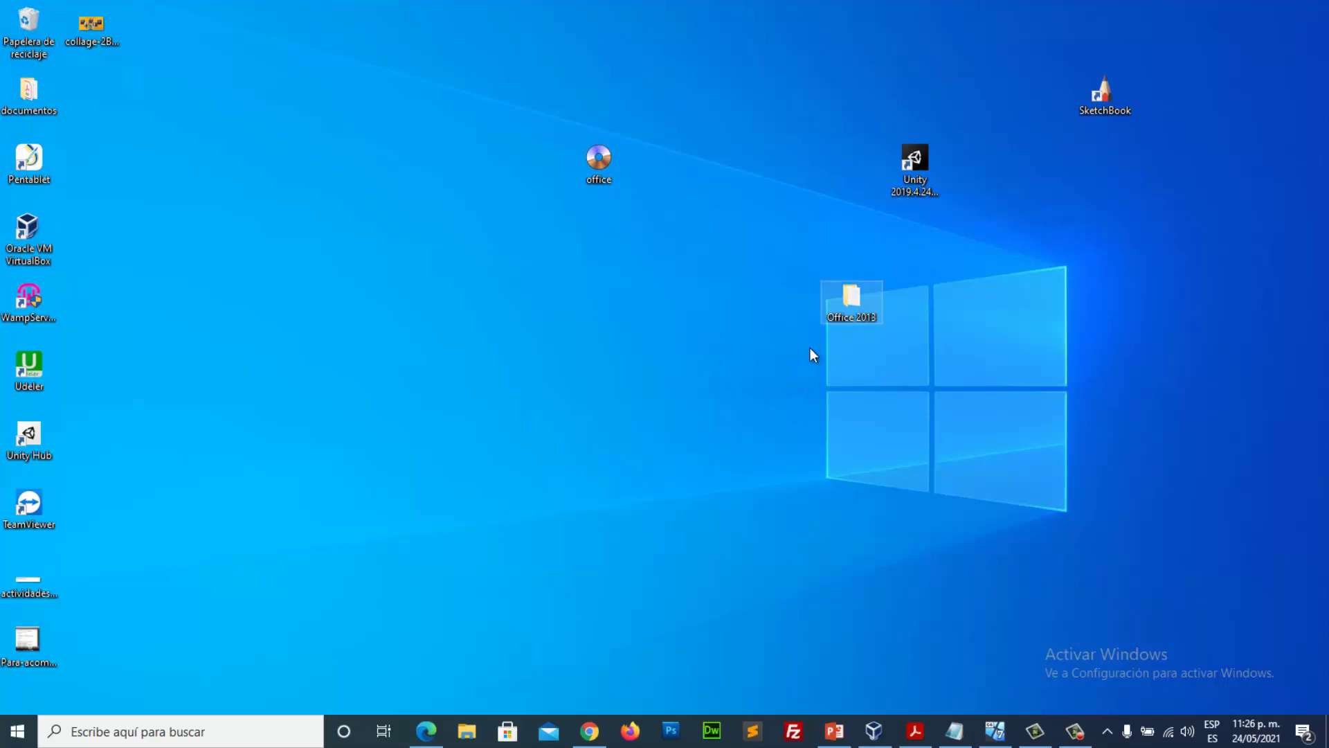
Step: Search Windows for UltraISO and launch it
{"action": "left_click", "coordinate": [599, 166]}
{"action": "left_click", "coordinate": [612, 399]}
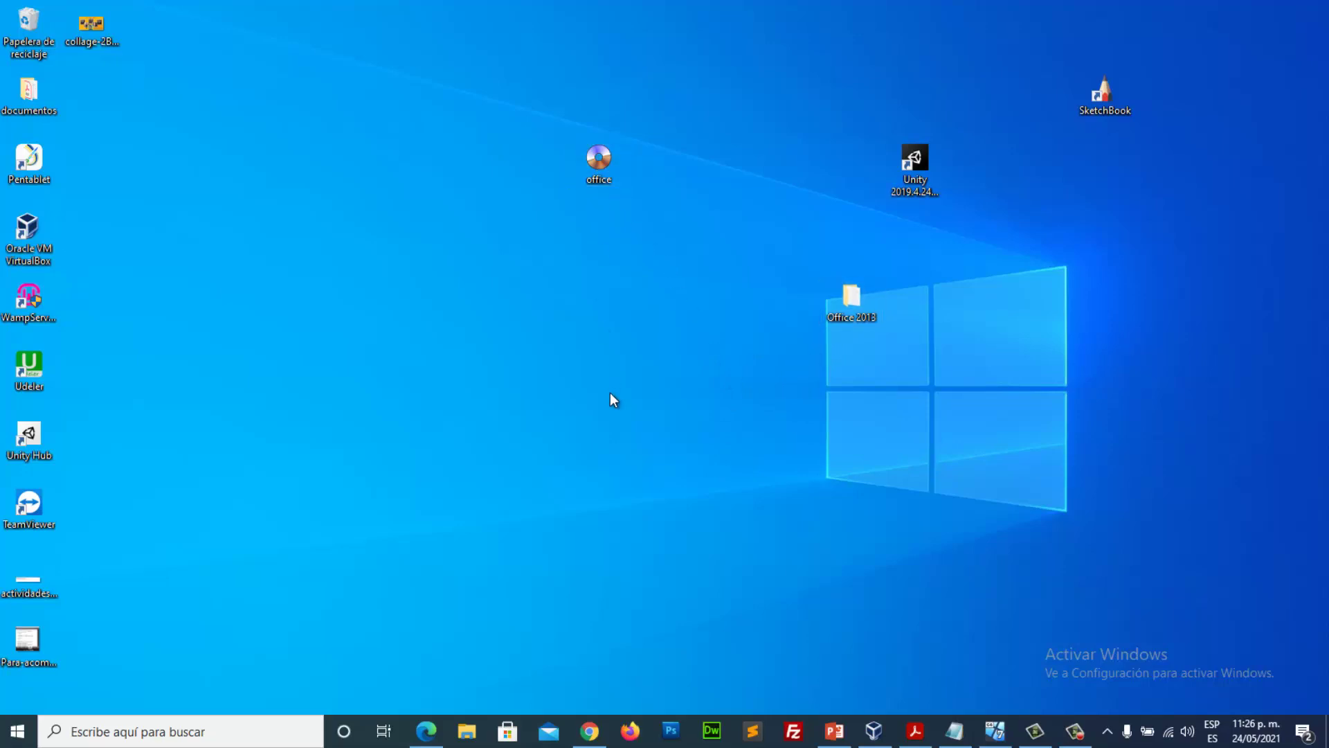
{"action": "key", "text": "super"}
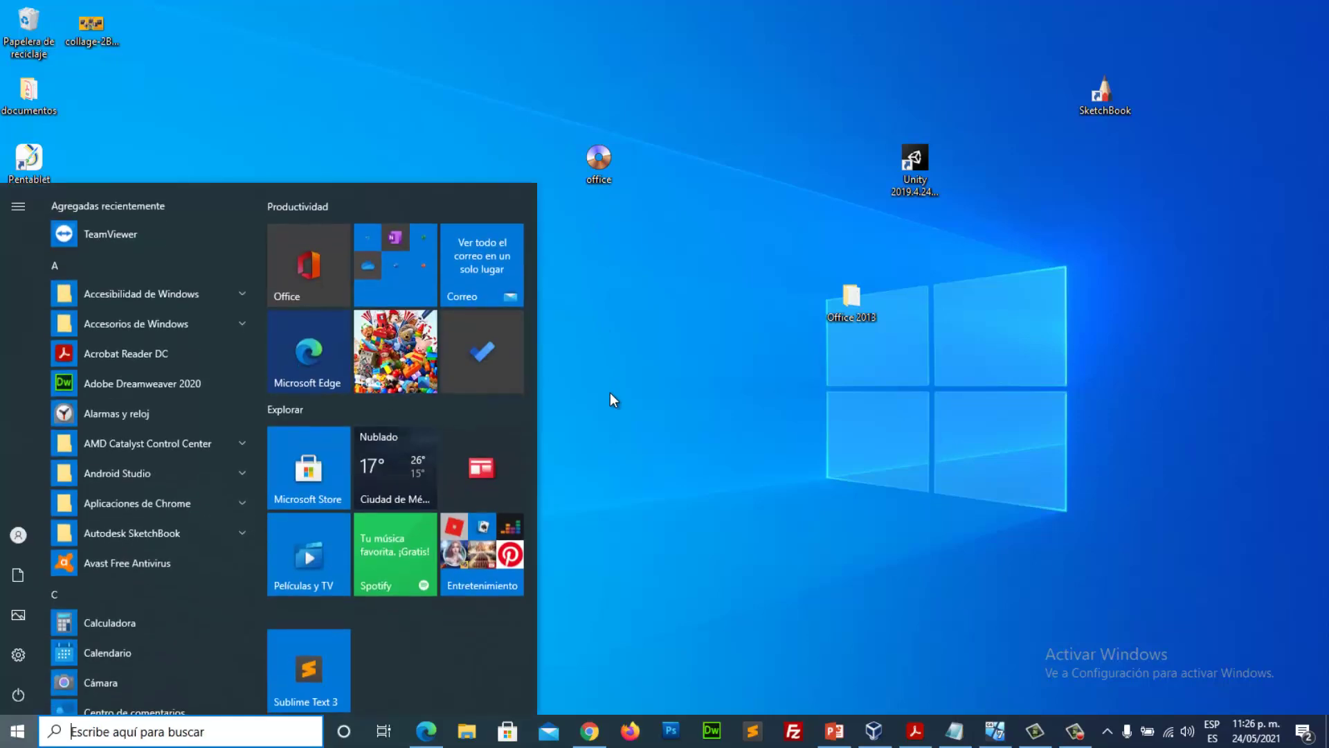
{"action": "type", "text": "i"}
{"action": "key", "text": "BackSpace"}
{"action": "type", "text": "ul"}
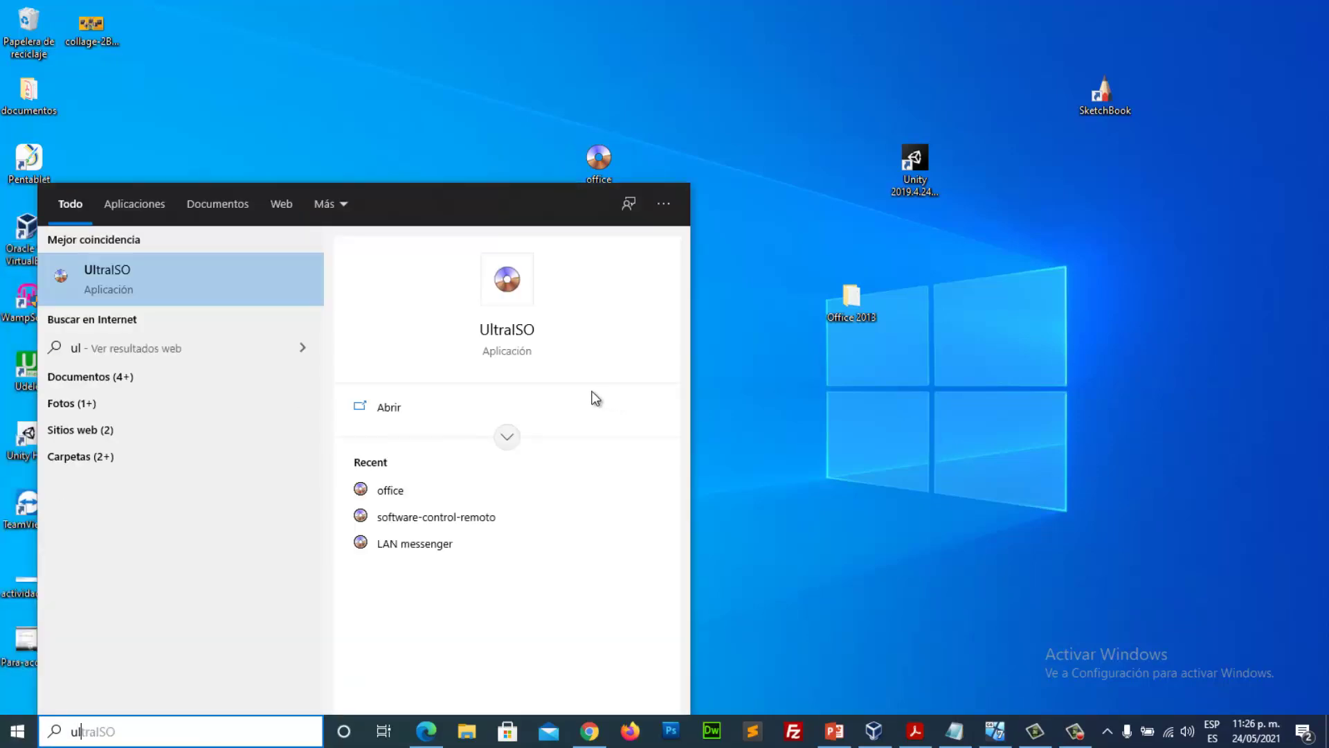
{"action": "key", "text": "Return"}
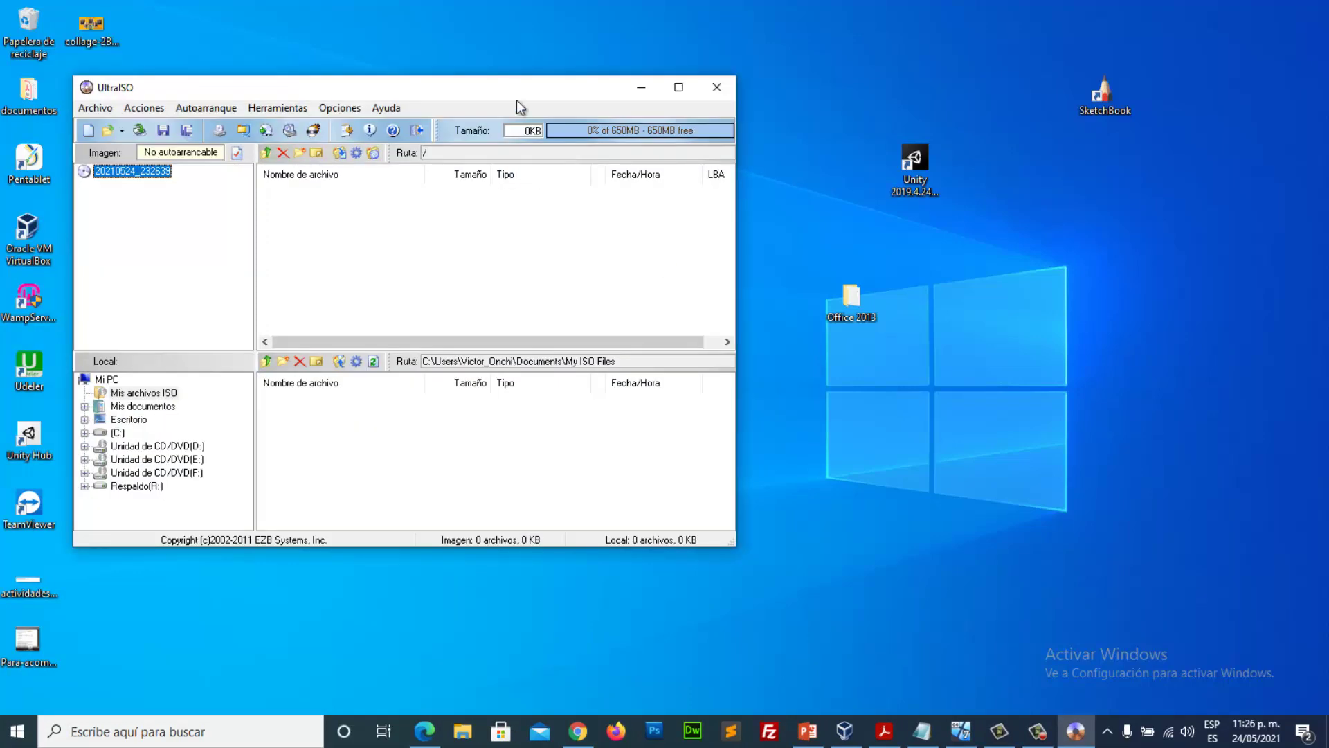
Step: Move the Office 2013 folder a little lower on the desktop and minimize UltraISO
{"action": "left_click_drag", "start_coordinate": [517, 96], "coordinate": [529, 206]}
{"action": "left_click", "coordinate": [863, 308]}
{"action": "left_click_drag", "start_coordinate": [851, 301], "coordinate": [865, 349]}
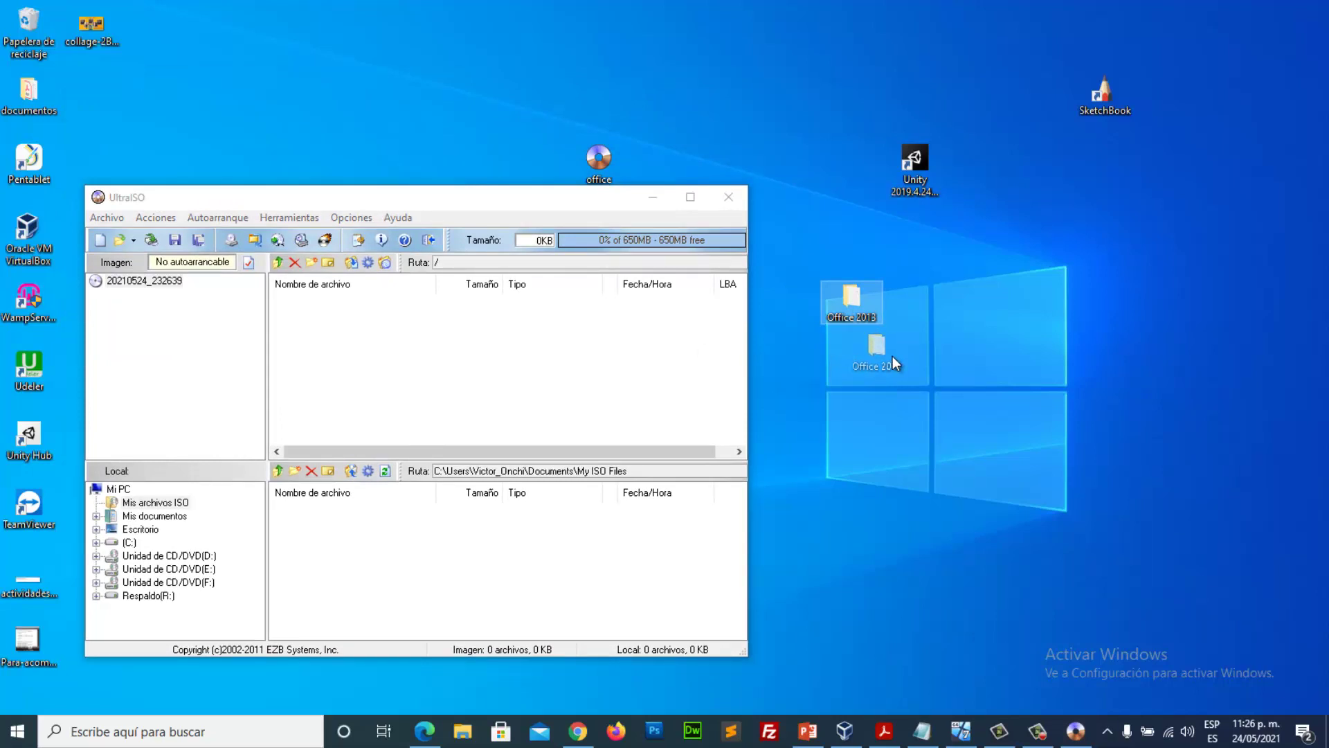
{"action": "left_click_drag", "start_coordinate": [893, 357], "coordinate": [880, 357]}
{"action": "left_click", "coordinate": [930, 340]}
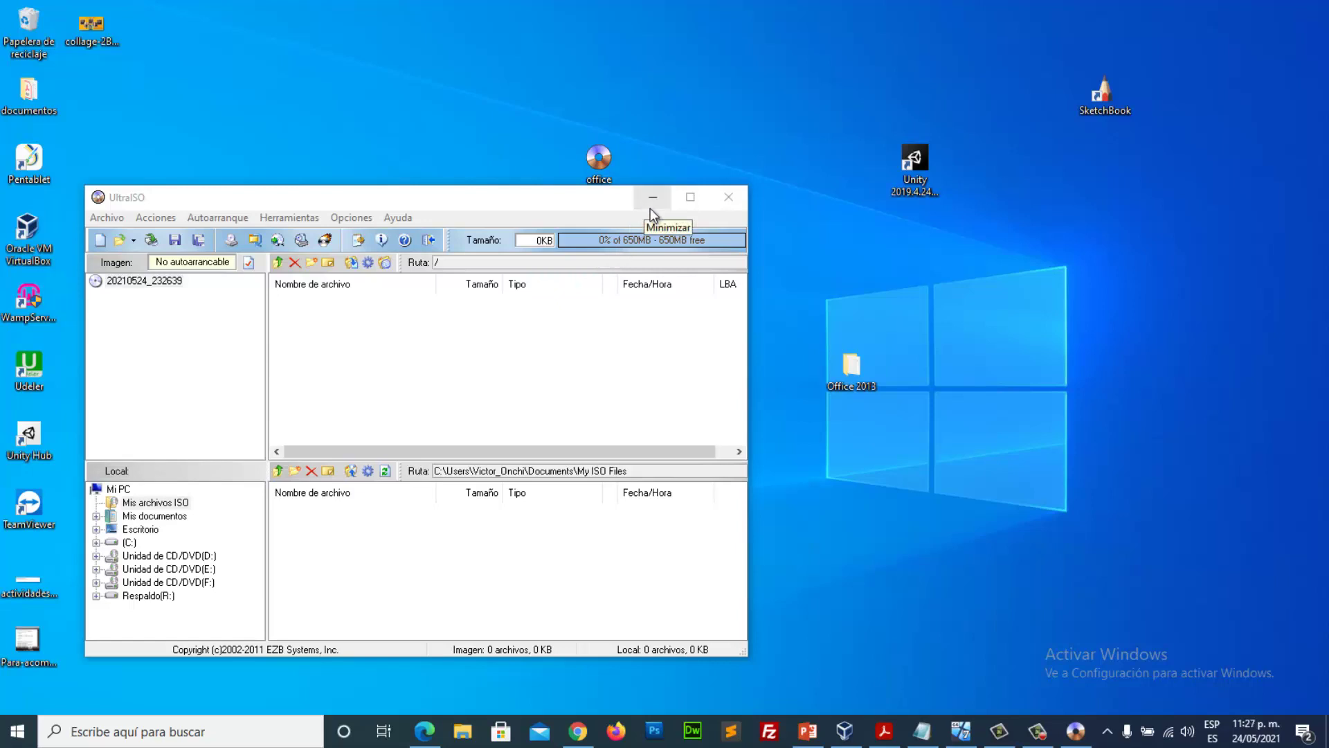
{"action": "mouse_move", "coordinate": [854, 372]}
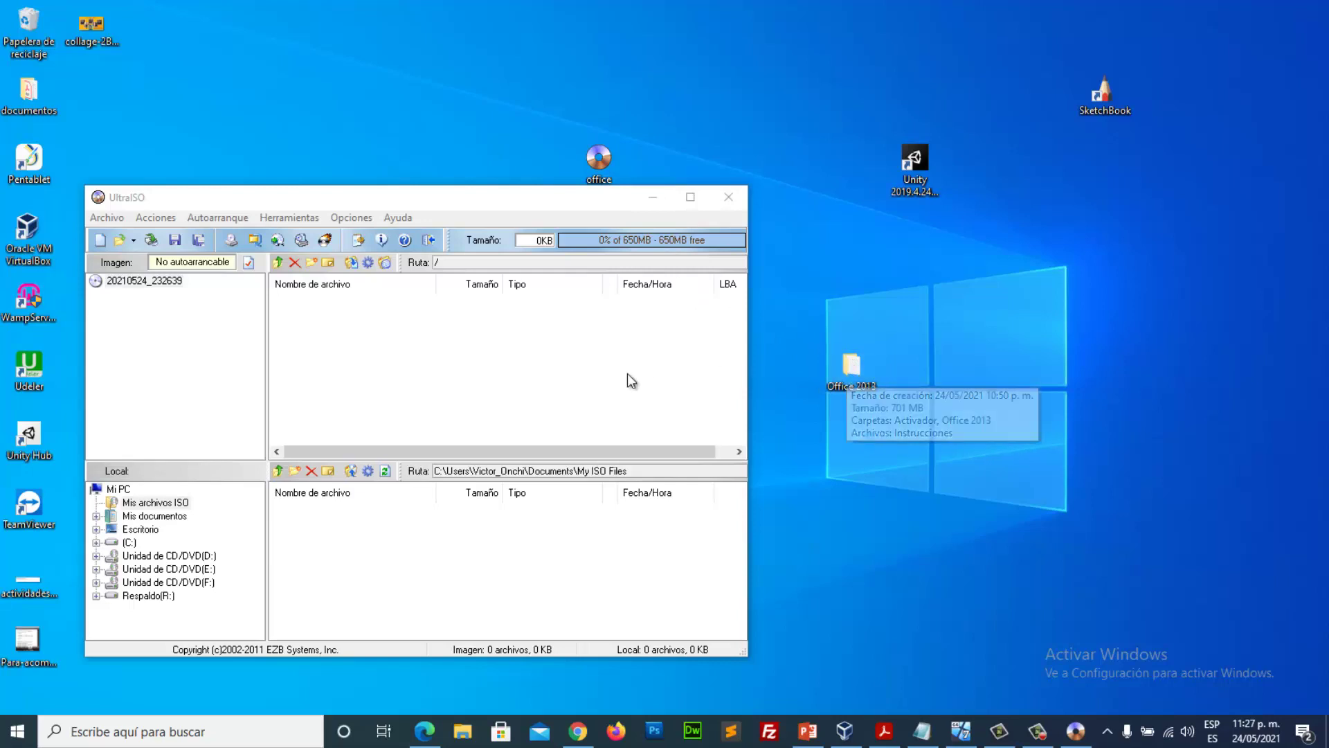
{"action": "left_click", "coordinate": [650, 202]}
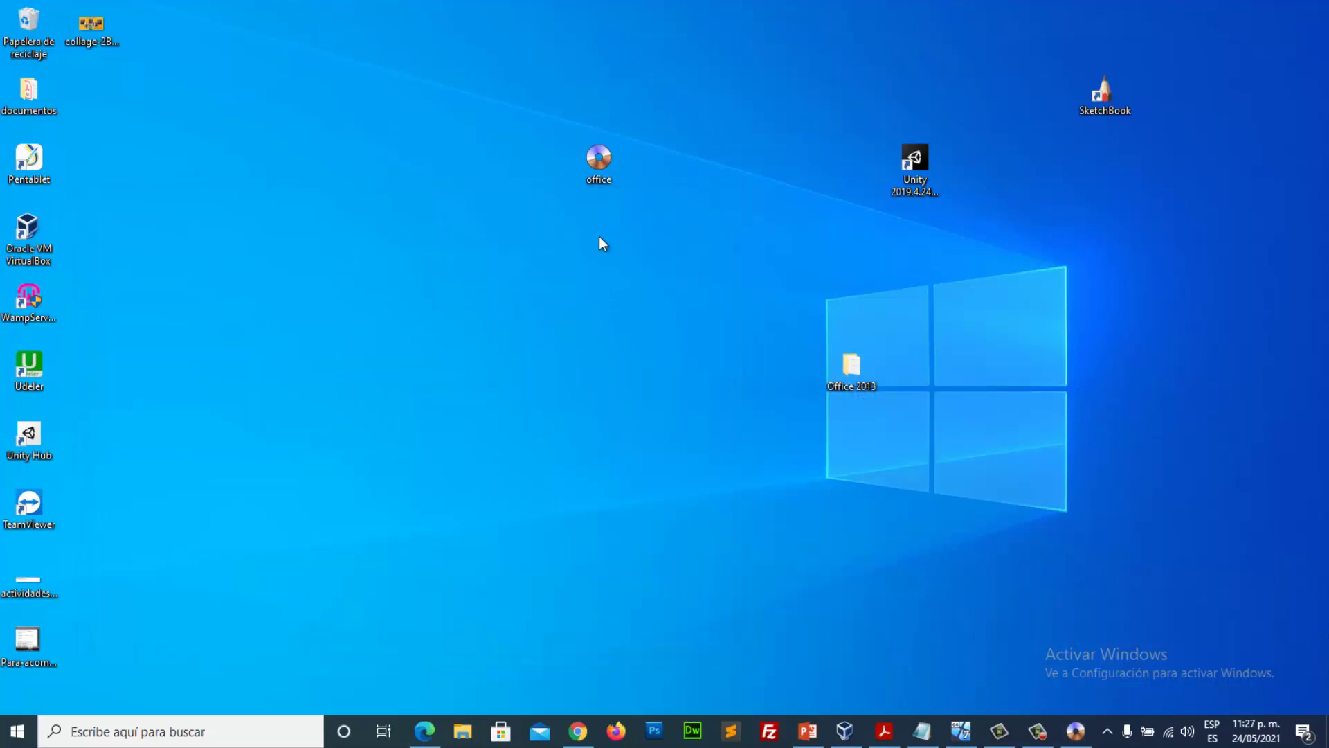
Step: Review the windows7 machine's details in VirtualBox Manager and switch to its running window
{"action": "left_click", "coordinate": [600, 184]}
{"action": "left_click", "coordinate": [612, 234]}
{"action": "left_click", "coordinate": [598, 184]}
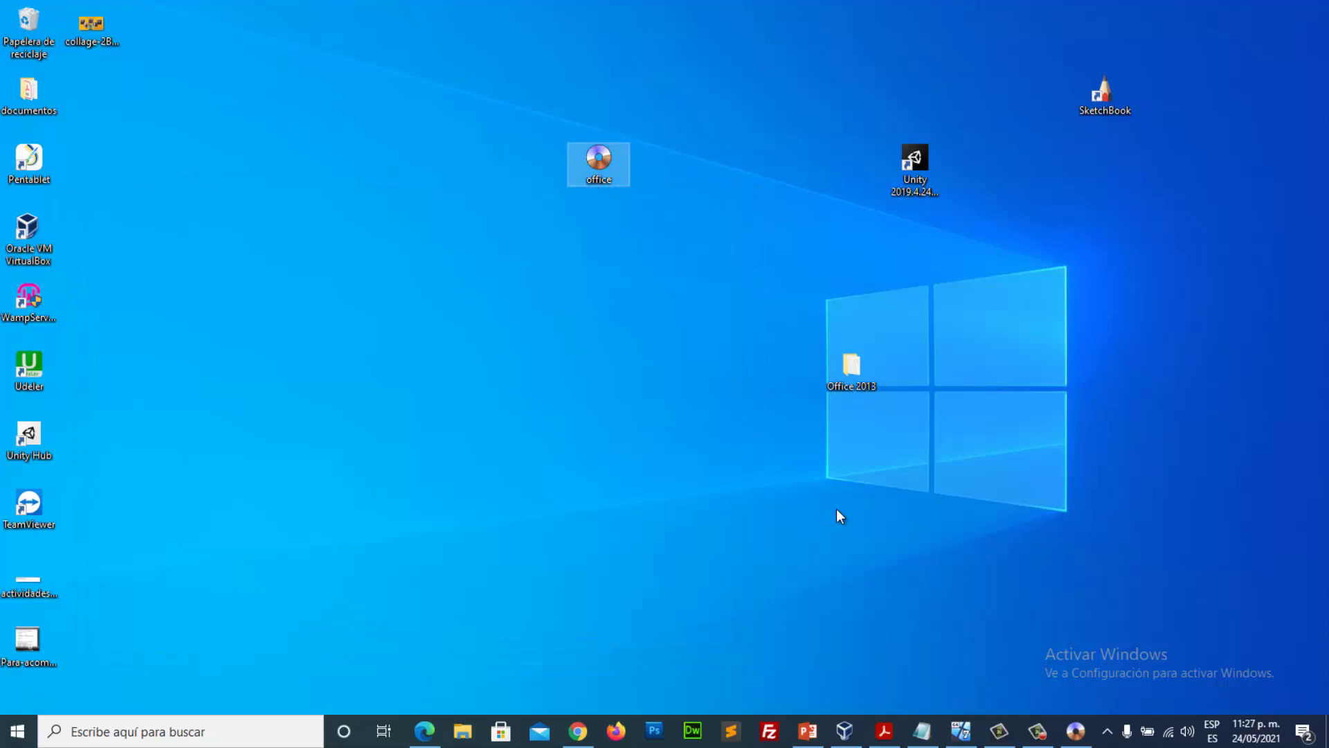
{"action": "left_click", "coordinate": [961, 731]}
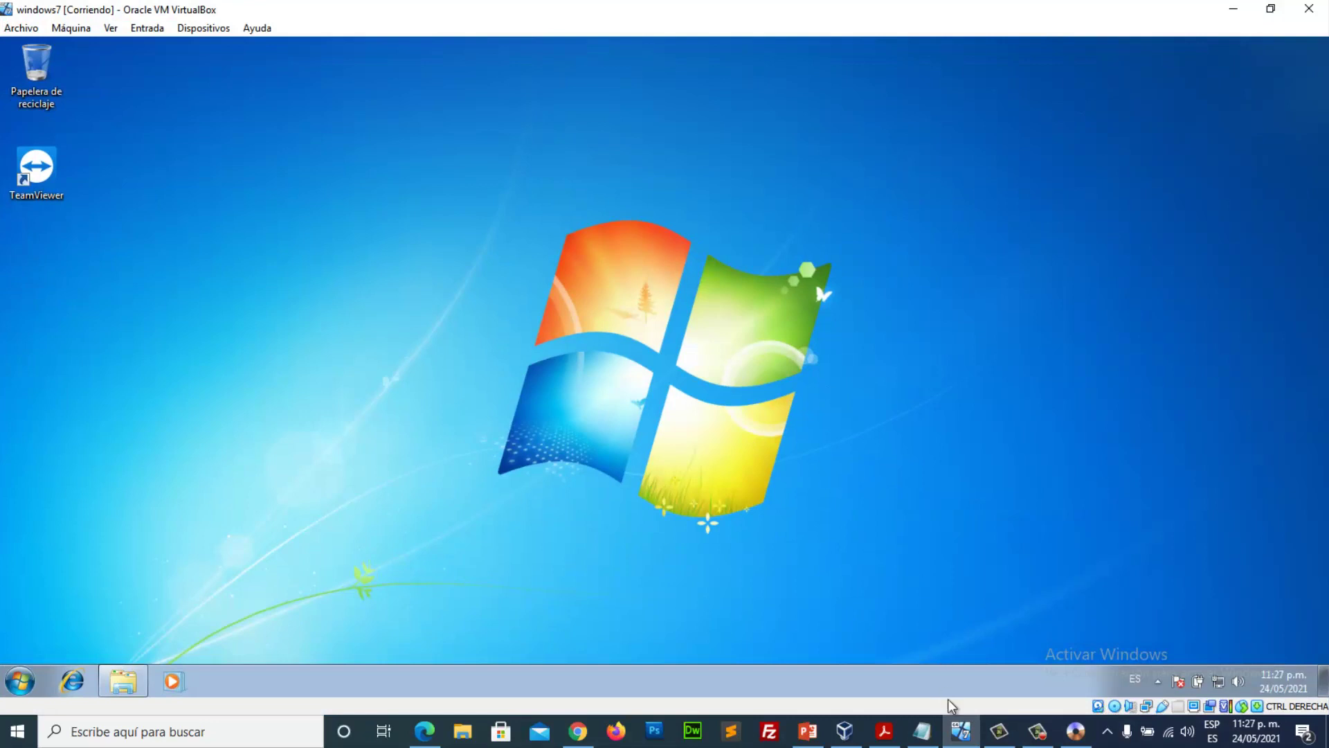
{"action": "left_click", "coordinate": [844, 731]}
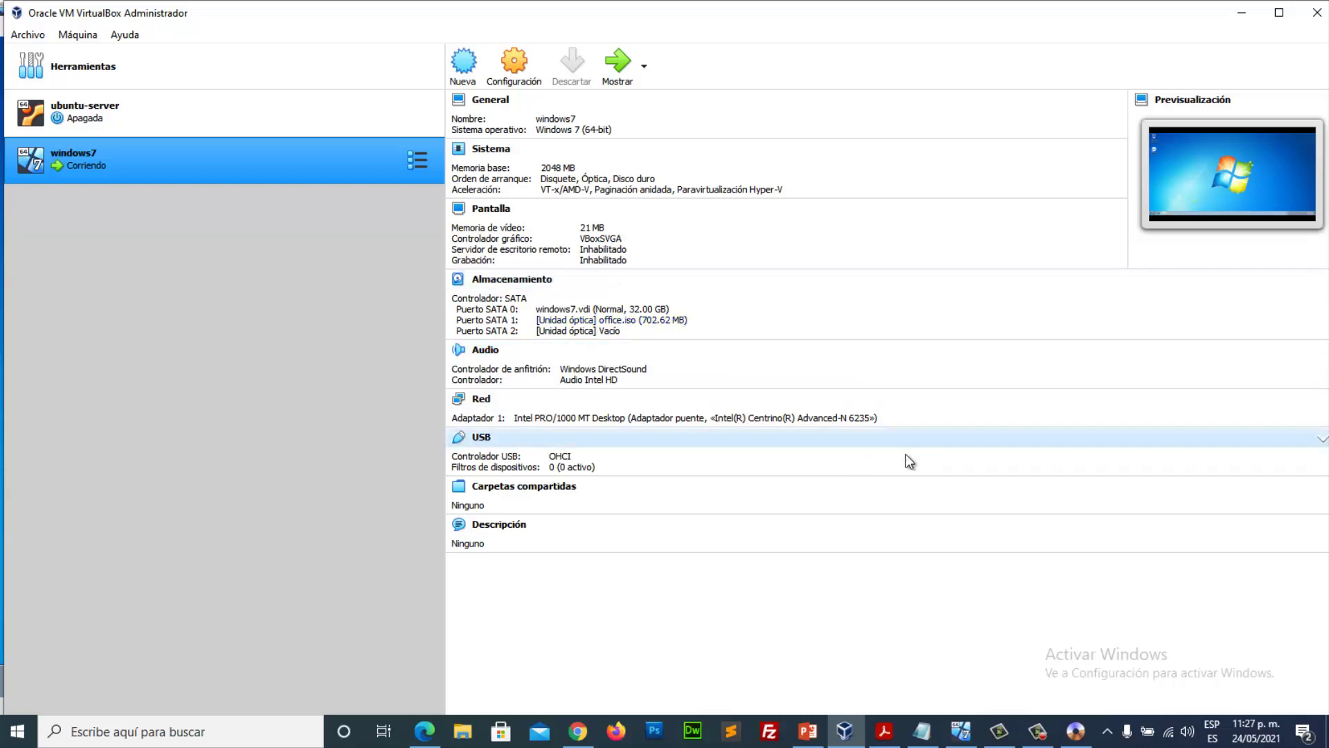
{"action": "left_click", "coordinate": [957, 728]}
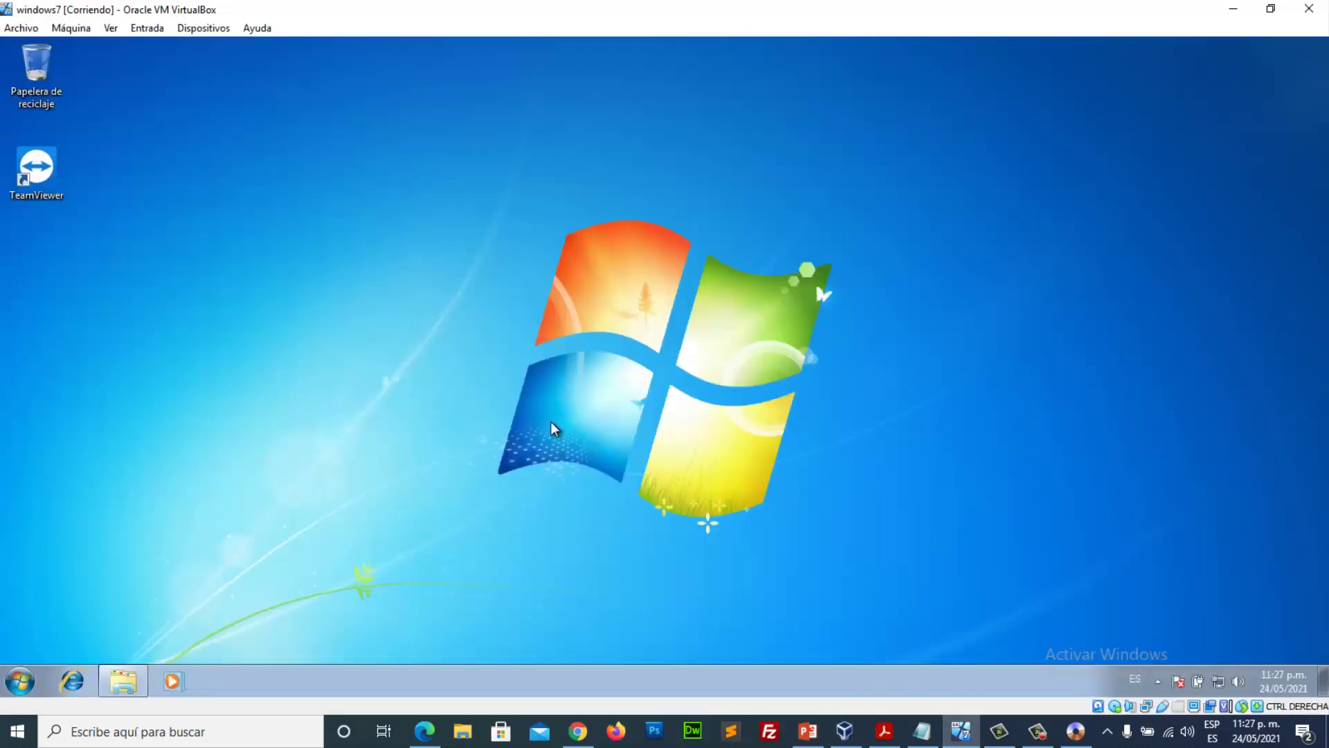
Step: Browse CD drive D: and the Documents library in the Windows 7 guest for the Office 2013 folder, and close the file browser
{"action": "left_click", "coordinate": [122, 682]}
{"action": "left_click", "coordinate": [267, 459]}
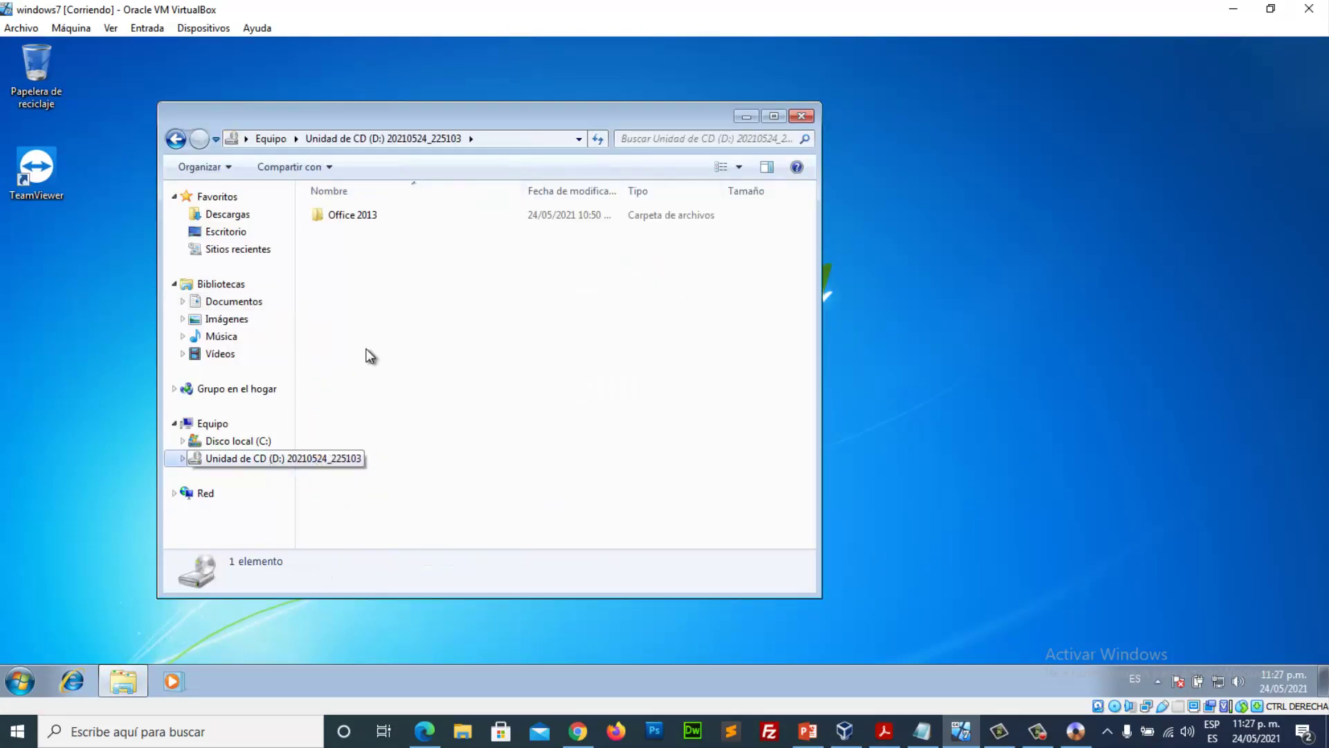
{"action": "left_click", "coordinate": [360, 217]}
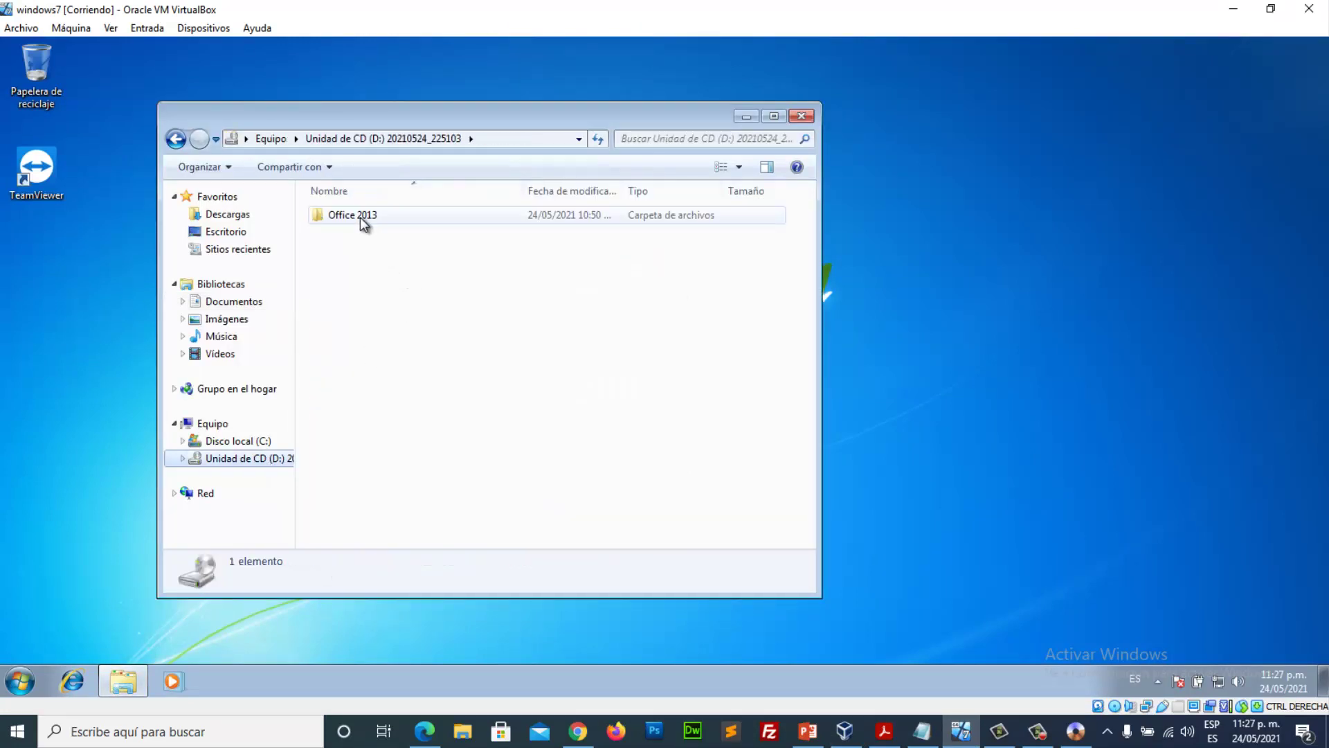
{"action": "left_click", "coordinate": [228, 303]}
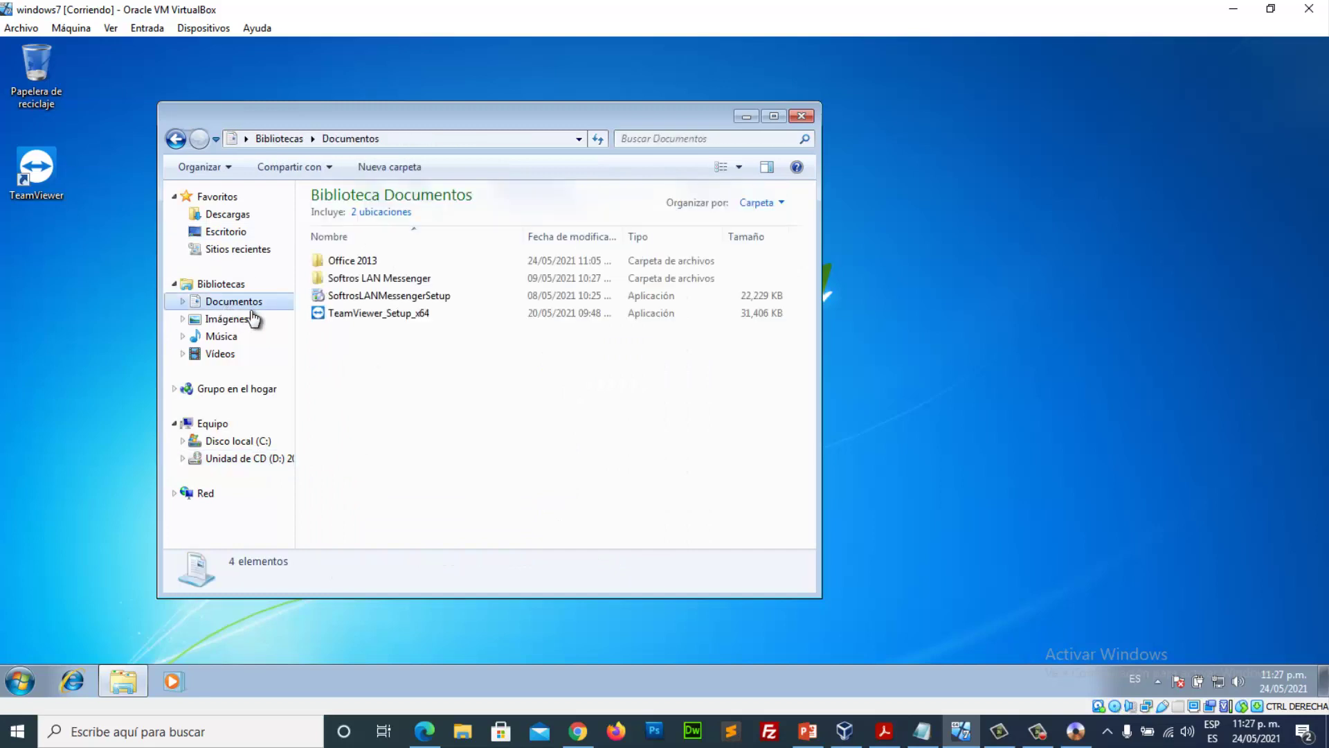
{"action": "left_click", "coordinate": [803, 117]}
Step: Look for Microsoft Office 2013 among all programs installed in the Windows 7 guest
{"action": "left_click", "coordinate": [20, 682]}
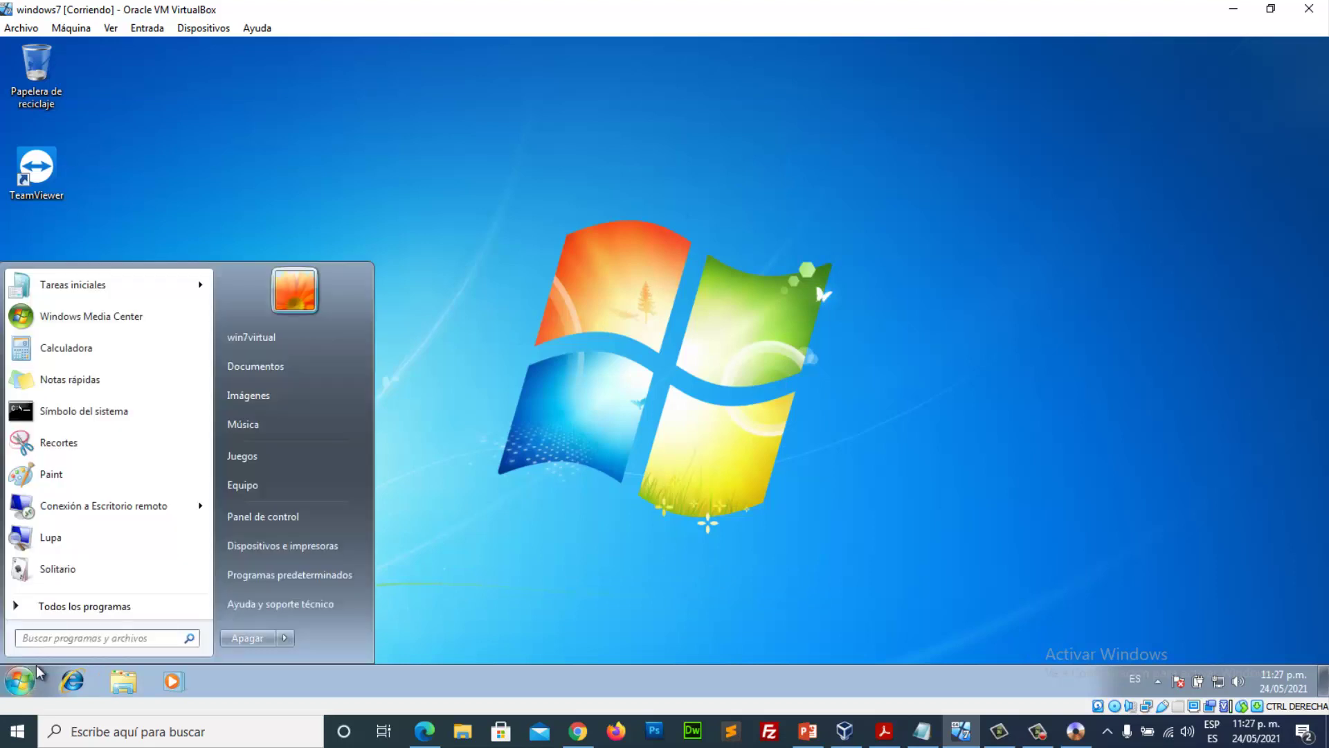
{"action": "left_click", "coordinate": [72, 612]}
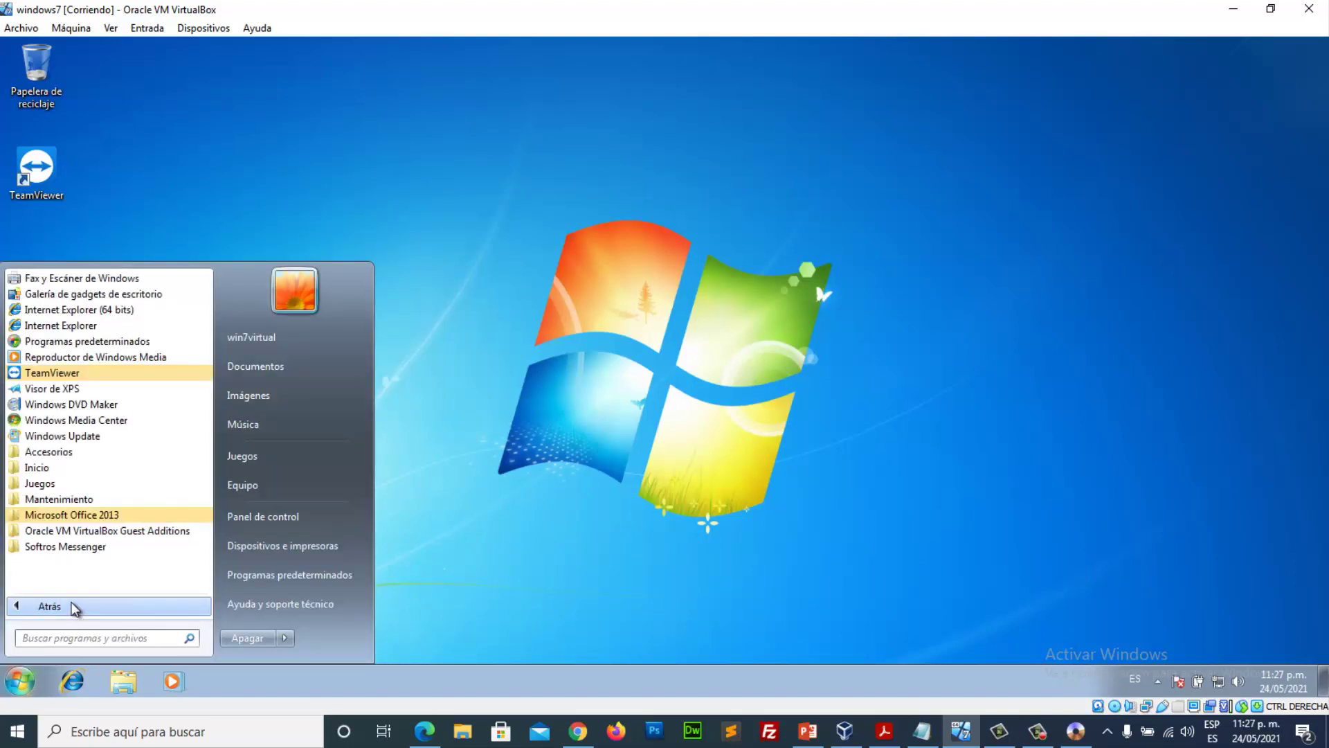
{"action": "left_click", "coordinate": [97, 508]}
{"action": "left_click", "coordinate": [685, 476]}
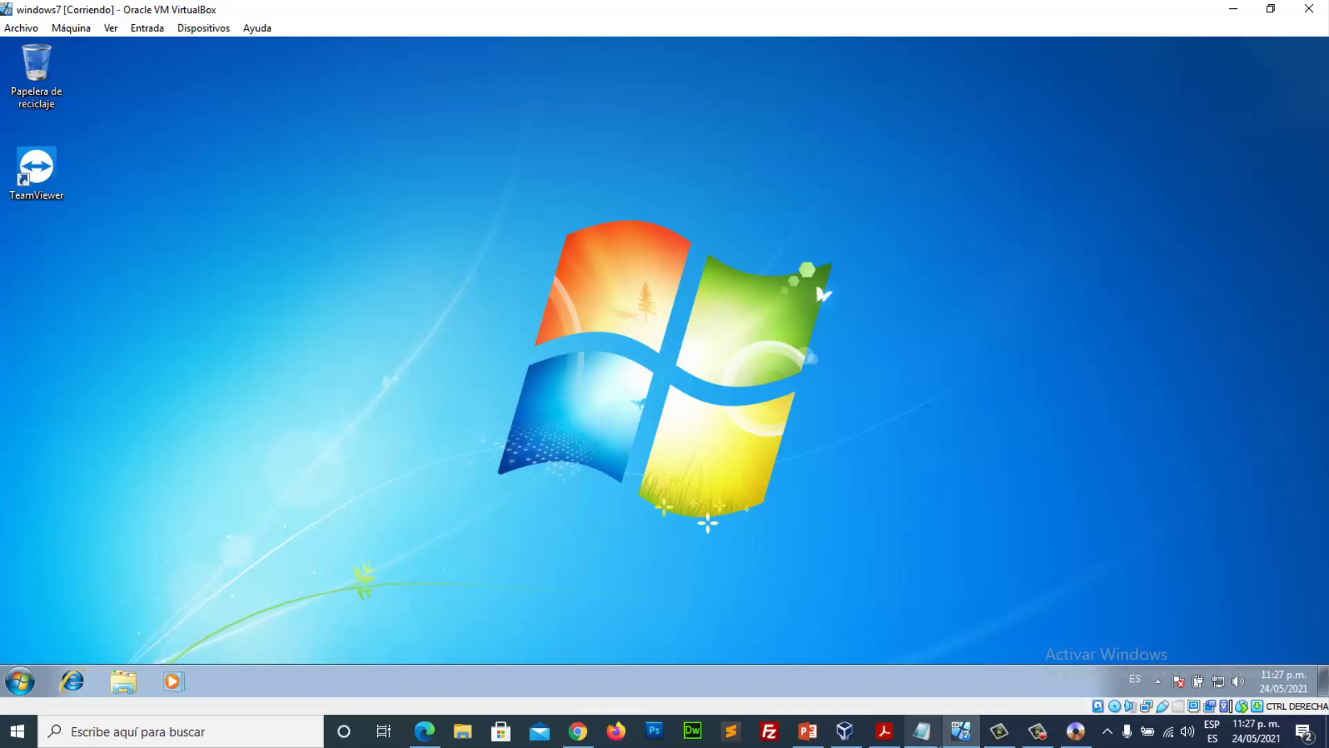
Step: Minimize the virtual machine, switch to the Notepad notes and correct the Access version in the title line to 2013
{"action": "left_click", "coordinate": [922, 731]}
{"action": "left_click", "coordinate": [1232, 13]}
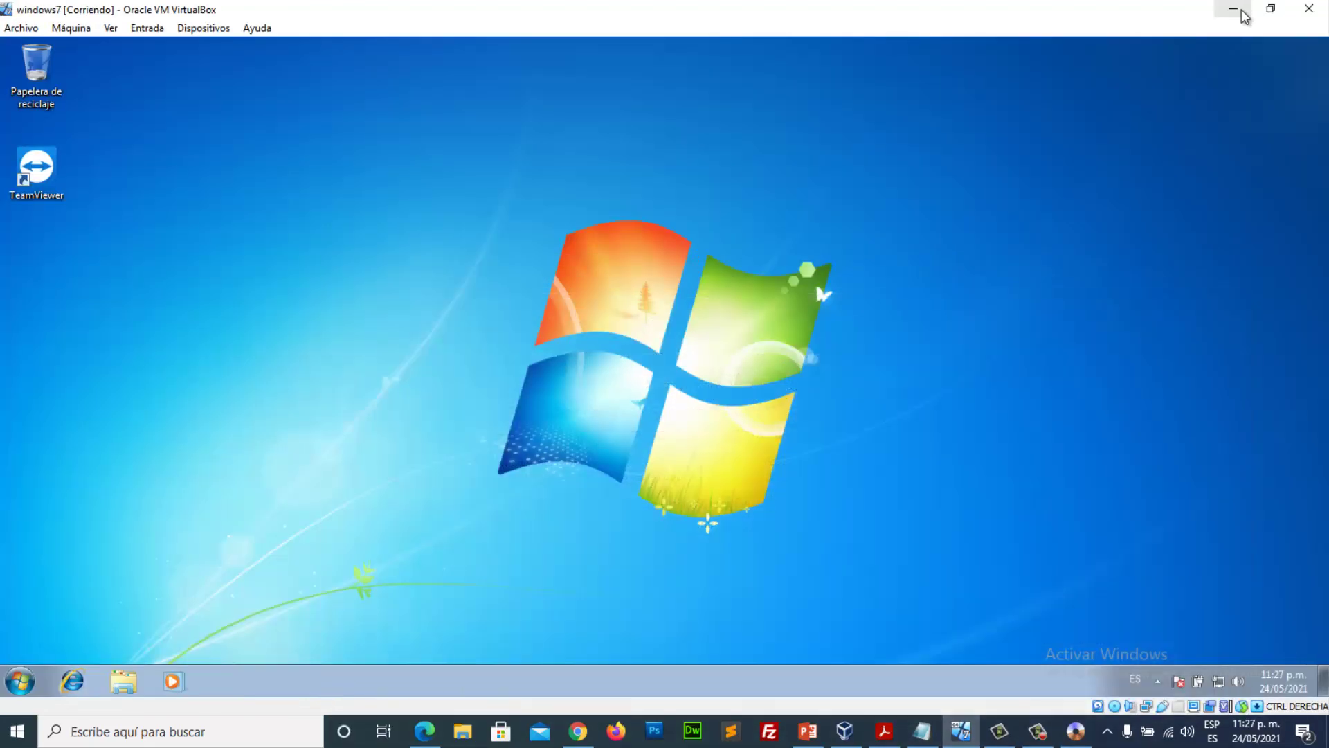
{"action": "left_click", "coordinate": [1236, 12]}
{"action": "left_click", "coordinate": [1239, 13]}
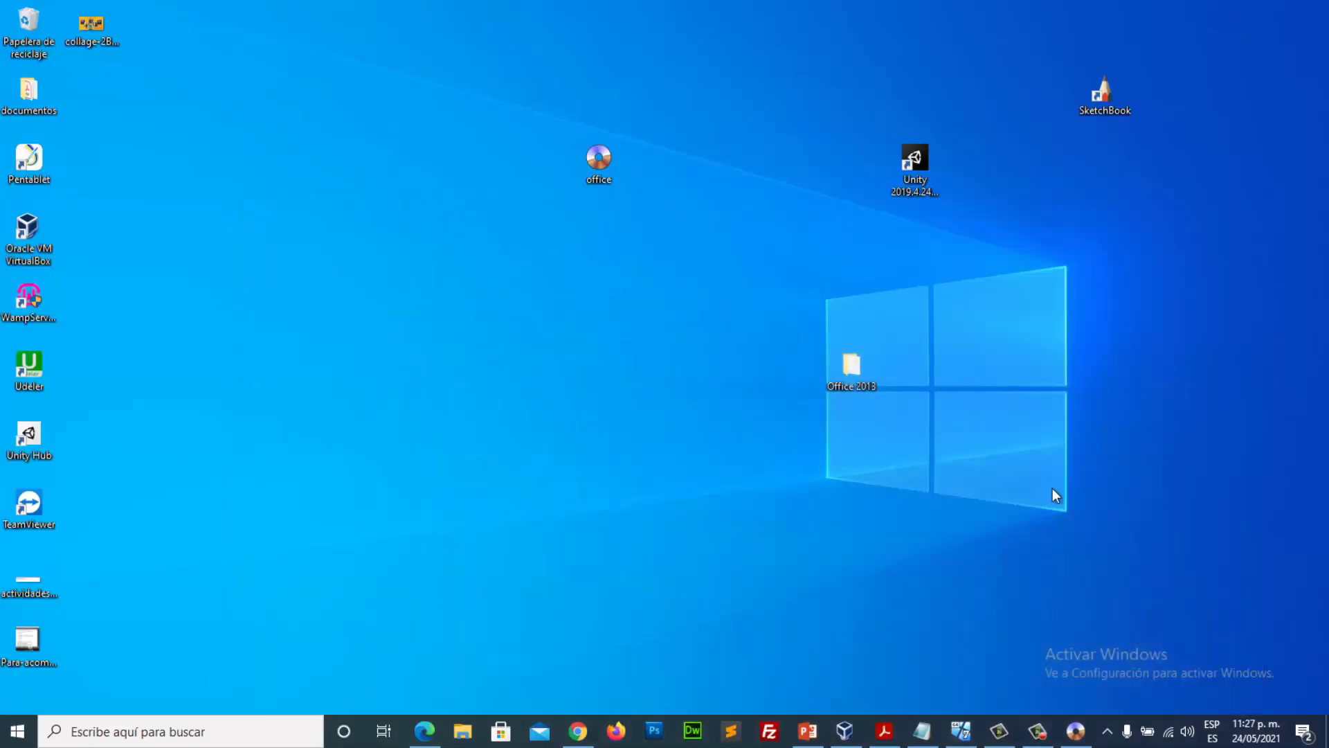
{"action": "left_click", "coordinate": [924, 731]}
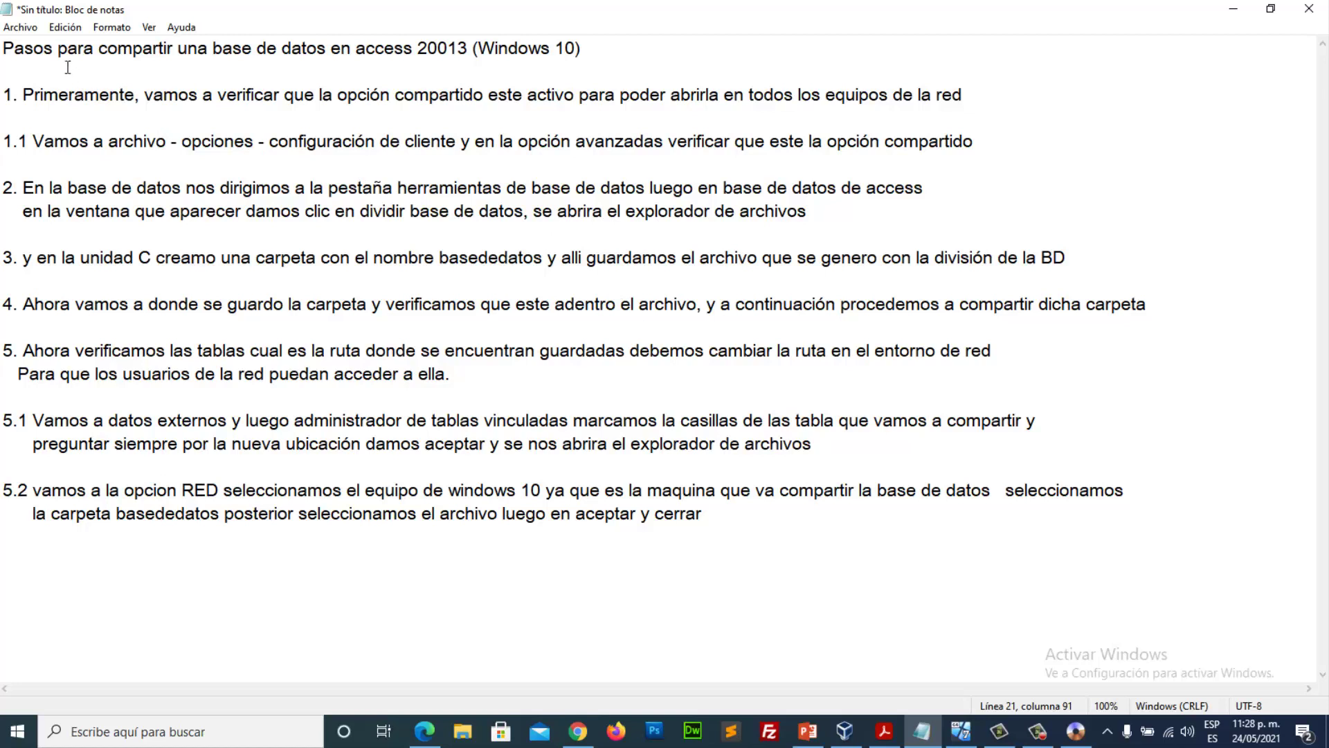
{"action": "left_click", "coordinate": [43, 59]}
{"action": "left_click", "coordinate": [447, 49]}
{"action": "key", "text": "BackSpace"}
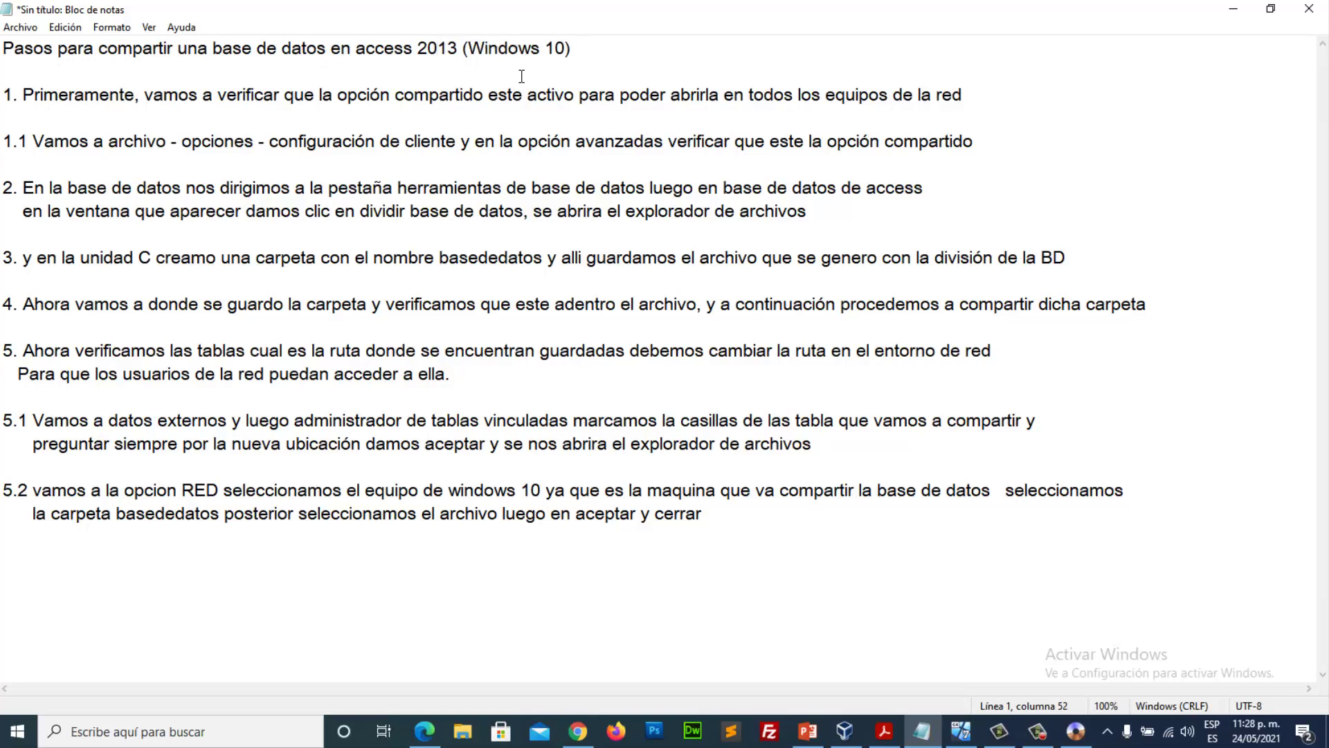
{"action": "left_click", "coordinate": [520, 55]}
Step: Search Windows for Access 2013, launch it and dismiss the activation dialog
{"action": "key", "text": "super"}
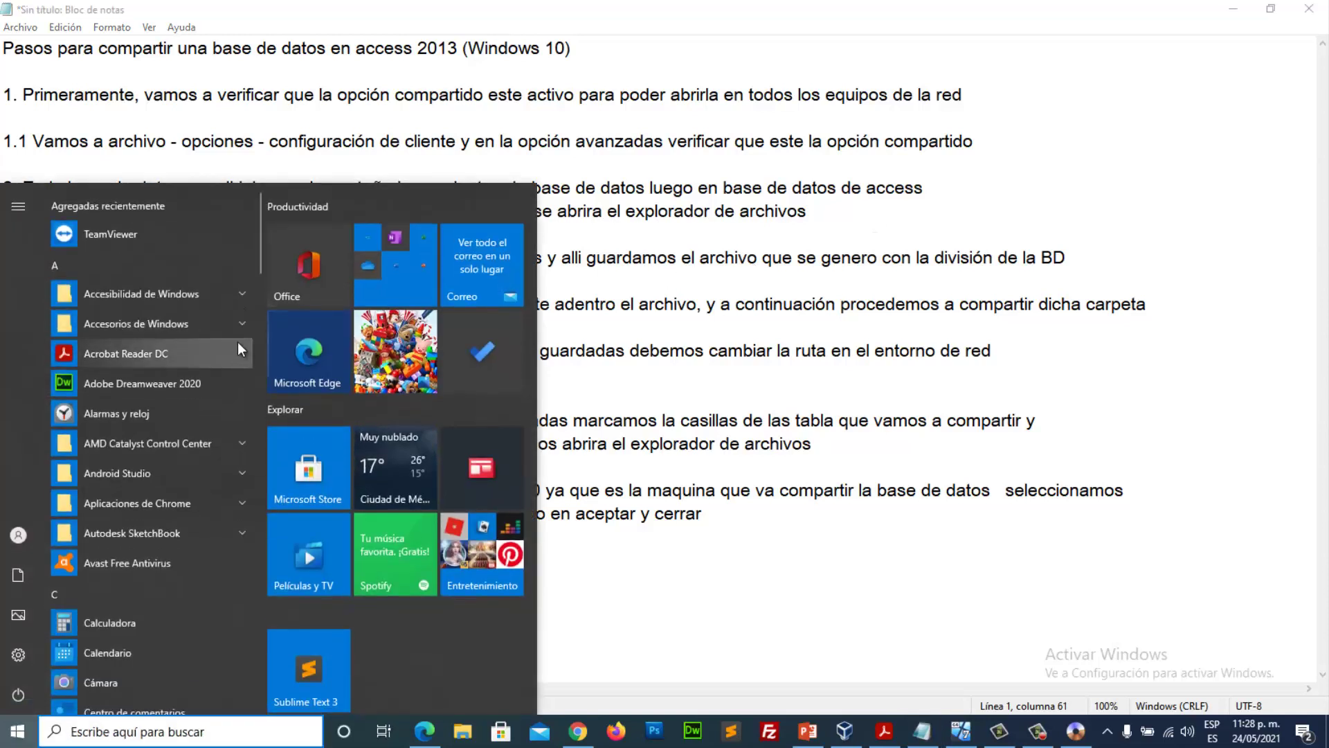
{"action": "type", "text": "acc"}
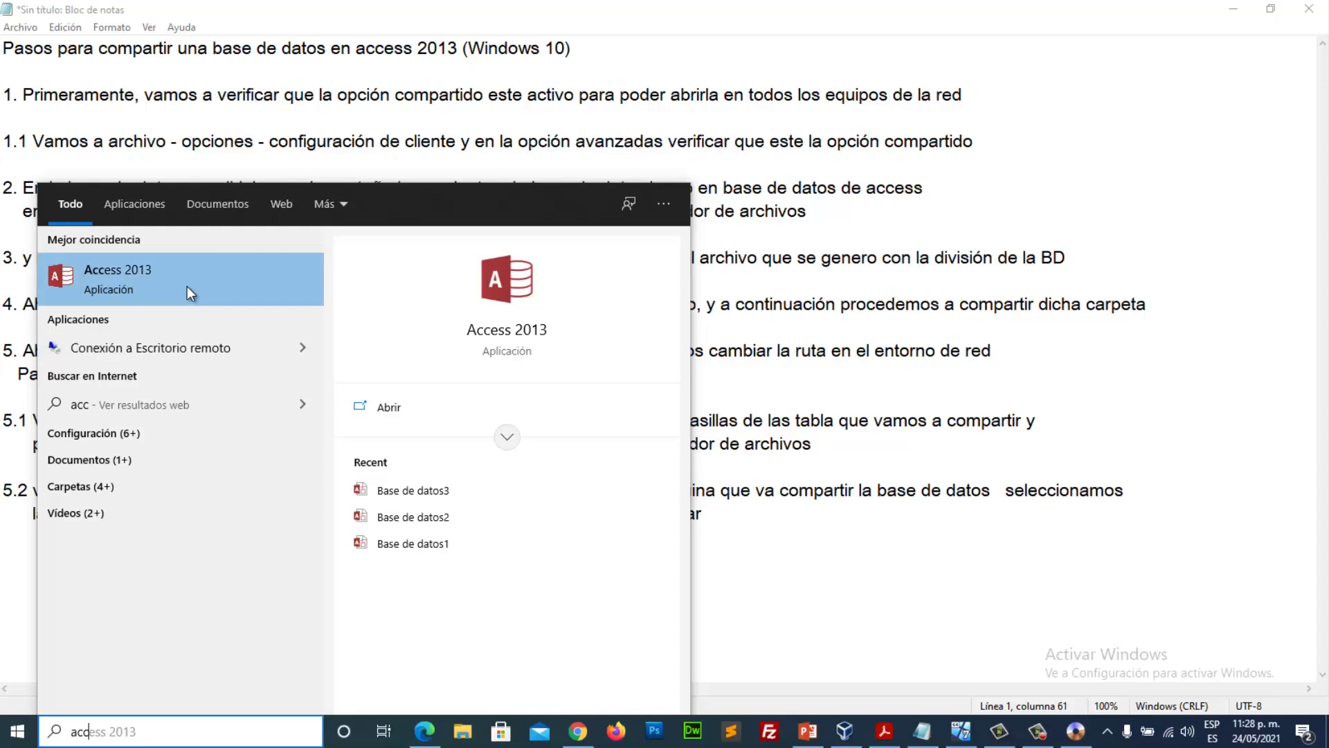
{"action": "left_click", "coordinate": [530, 298]}
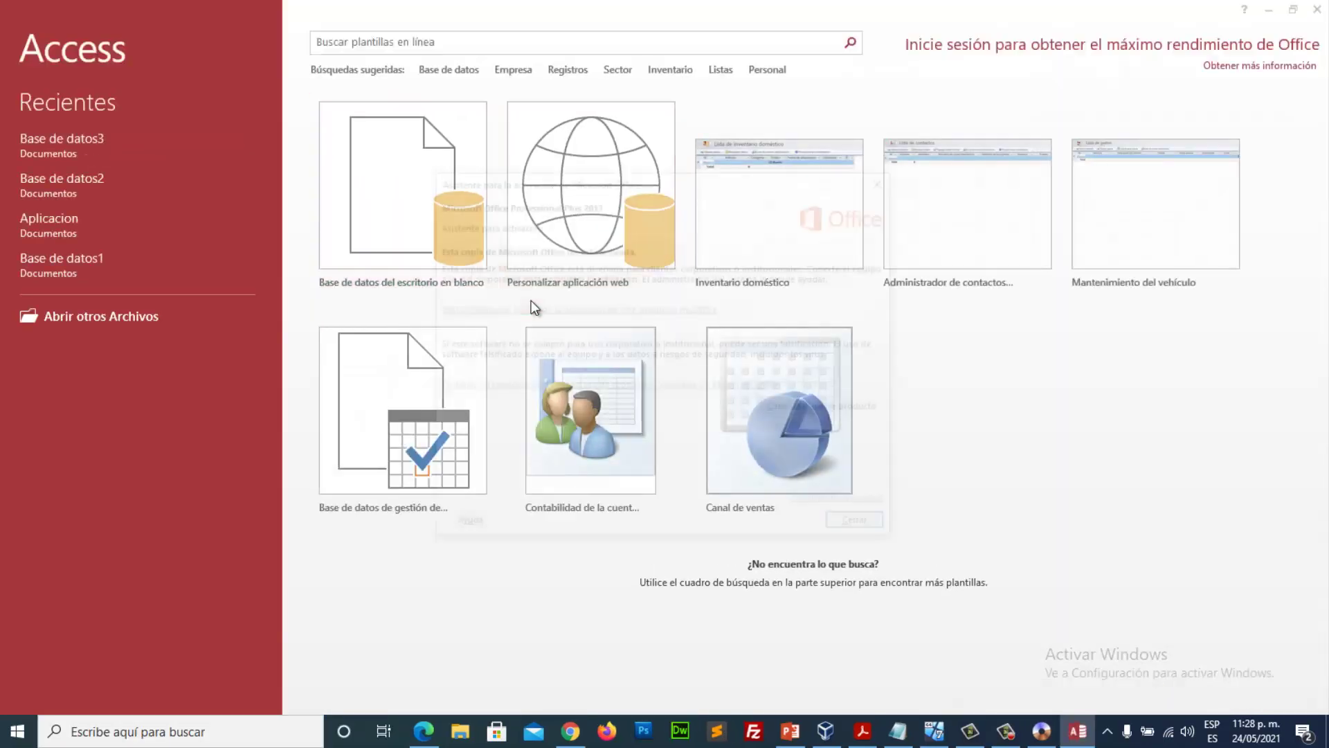
{"action": "left_click", "coordinate": [864, 528]}
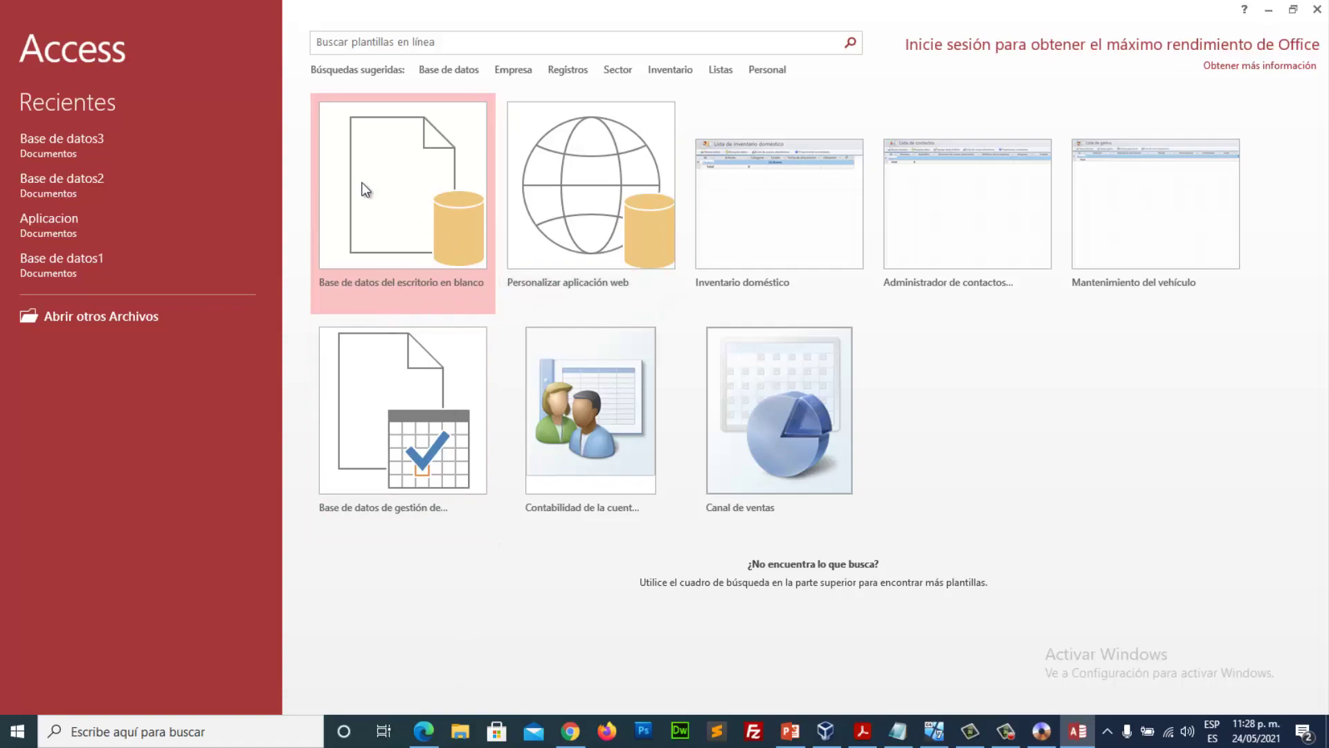
Step: Create a blank desktop database named aplicacion in the Documents folder, replacing the existing file
{"action": "left_click", "coordinate": [397, 200]}
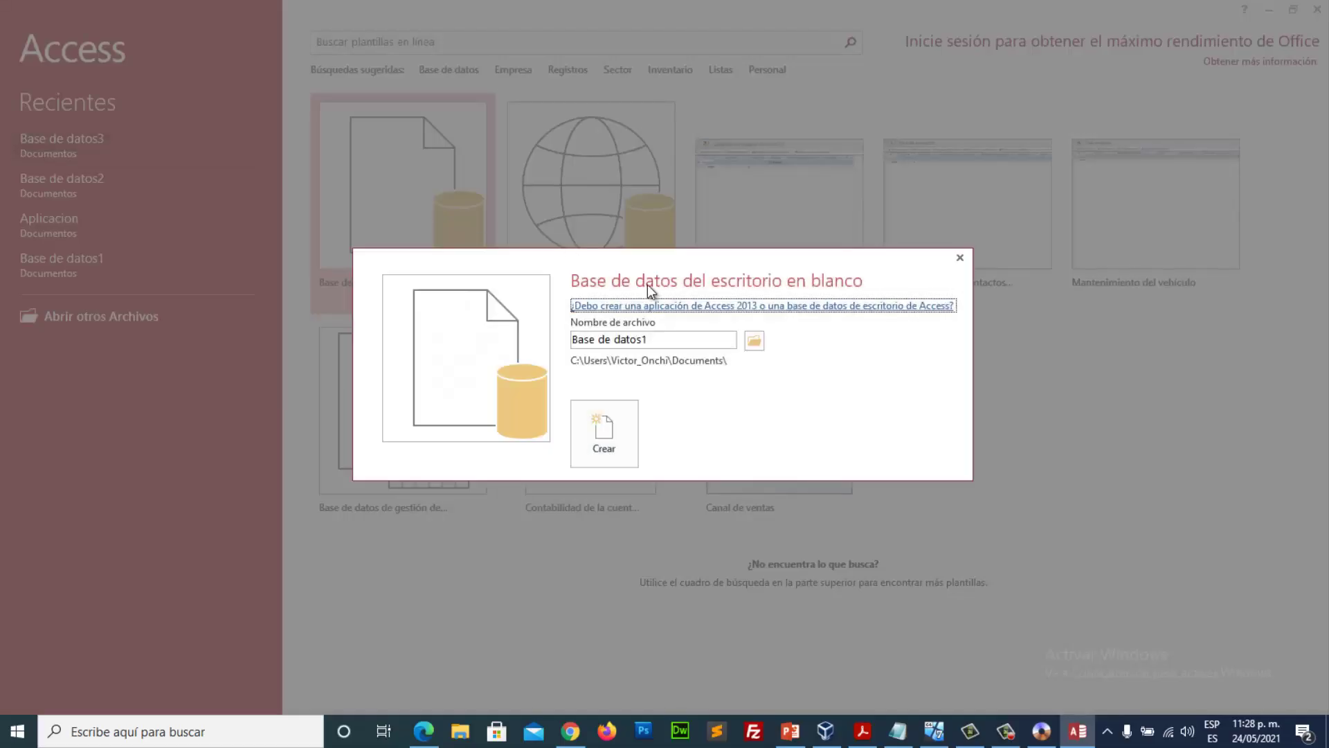
{"action": "left_click", "coordinate": [677, 344]}
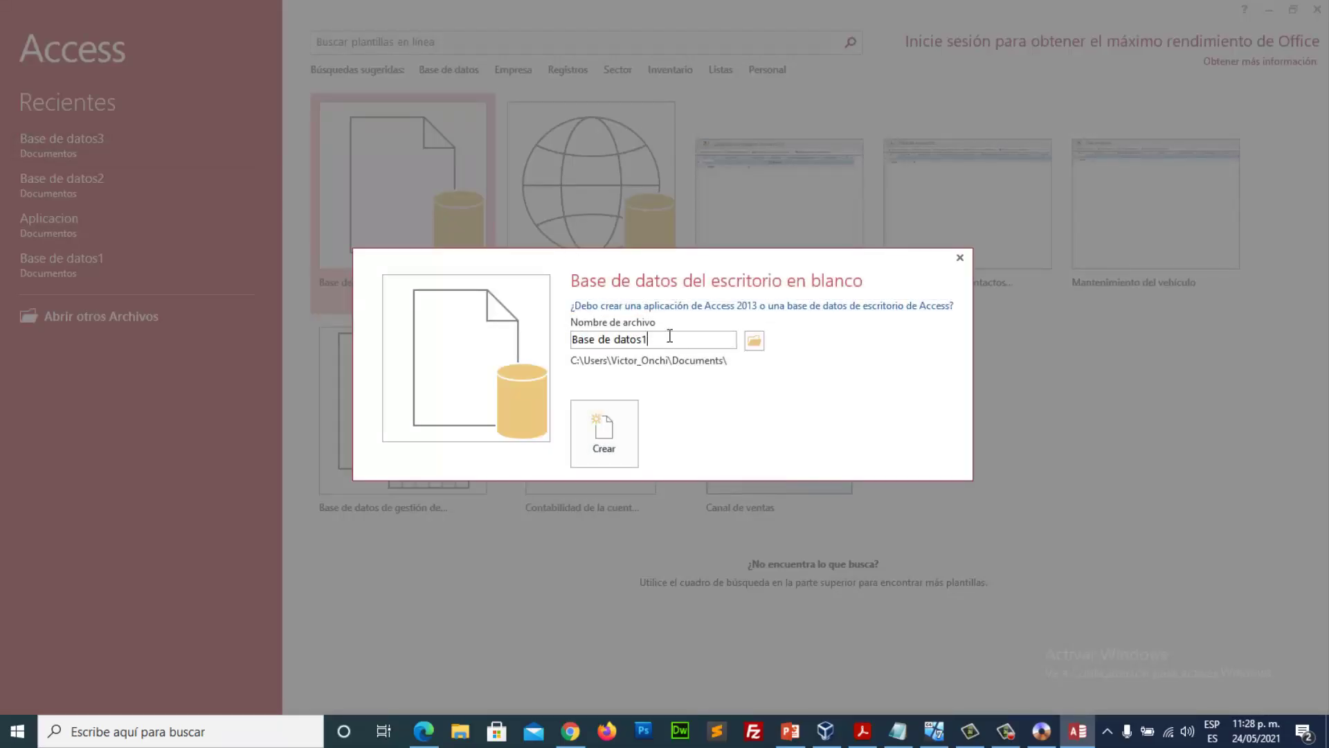
{"action": "key", "text": "BackSpace"}
{"action": "key", "text": "BackSpace"}
{"action": "key", "text": "BackSpace"}
{"action": "key", "text": "BackSpace"}
{"action": "key", "text": "BackSpace"}
{"action": "key", "text": "BackSpace"}
{"action": "key", "text": "BackSpace"}
{"action": "key", "text": "BackSpace"}
{"action": "key", "text": "BackSpace"}
{"action": "key", "text": "BackSpace"}
{"action": "key", "text": "BackSpace"}
{"action": "key", "text": "BackSpace"}
{"action": "key", "text": "BackSpace"}
{"action": "key", "text": "BackSpace"}
{"action": "type", "text": "aplicacion"}
{"action": "left_click", "coordinate": [604, 445]}
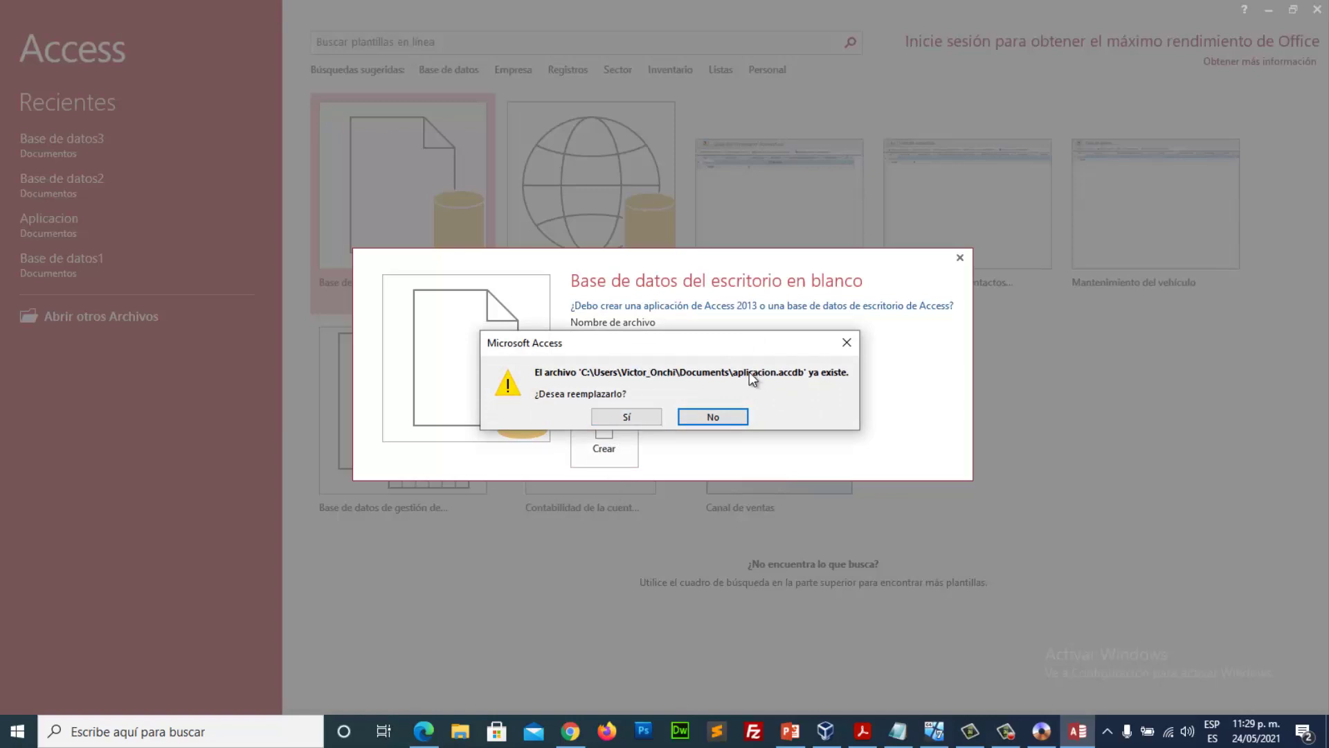
{"action": "left_click", "coordinate": [626, 416]}
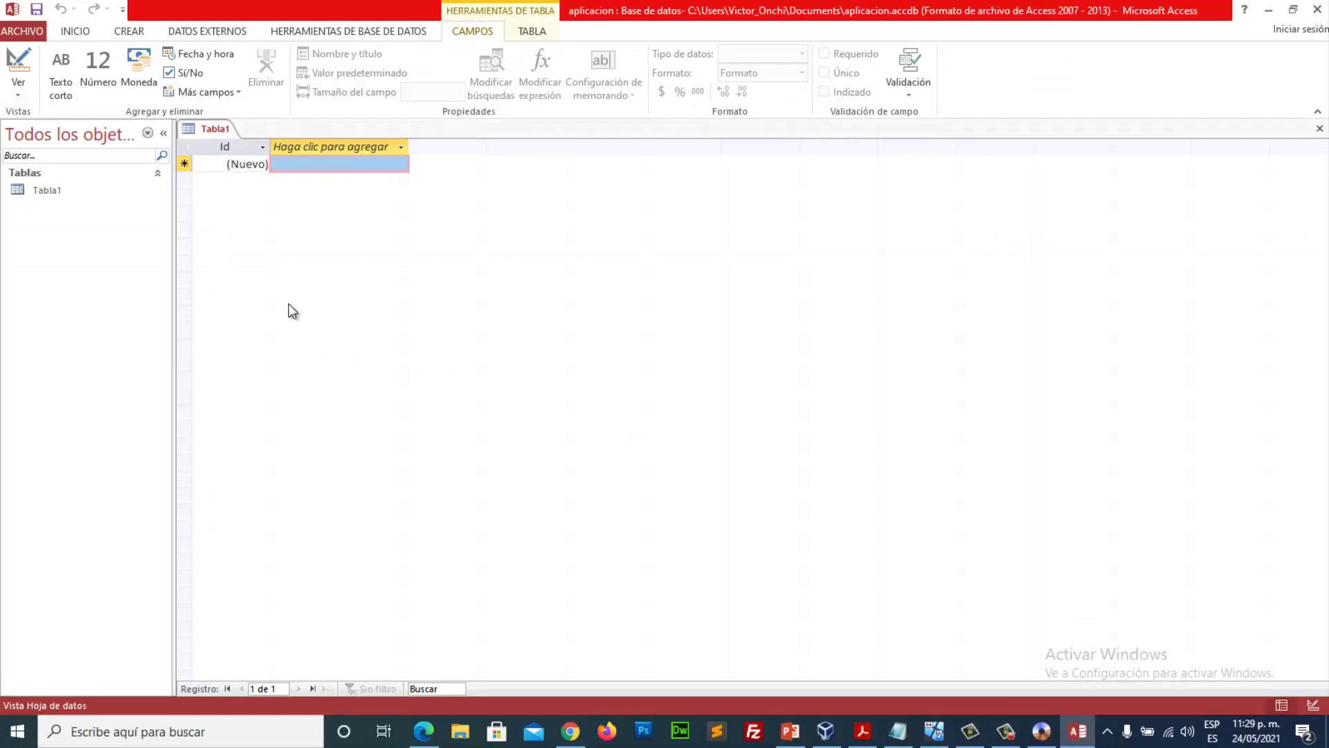
Step: Add two more blank tables to the database and select Tabla1 in the object list
{"action": "left_click", "coordinate": [52, 197]}
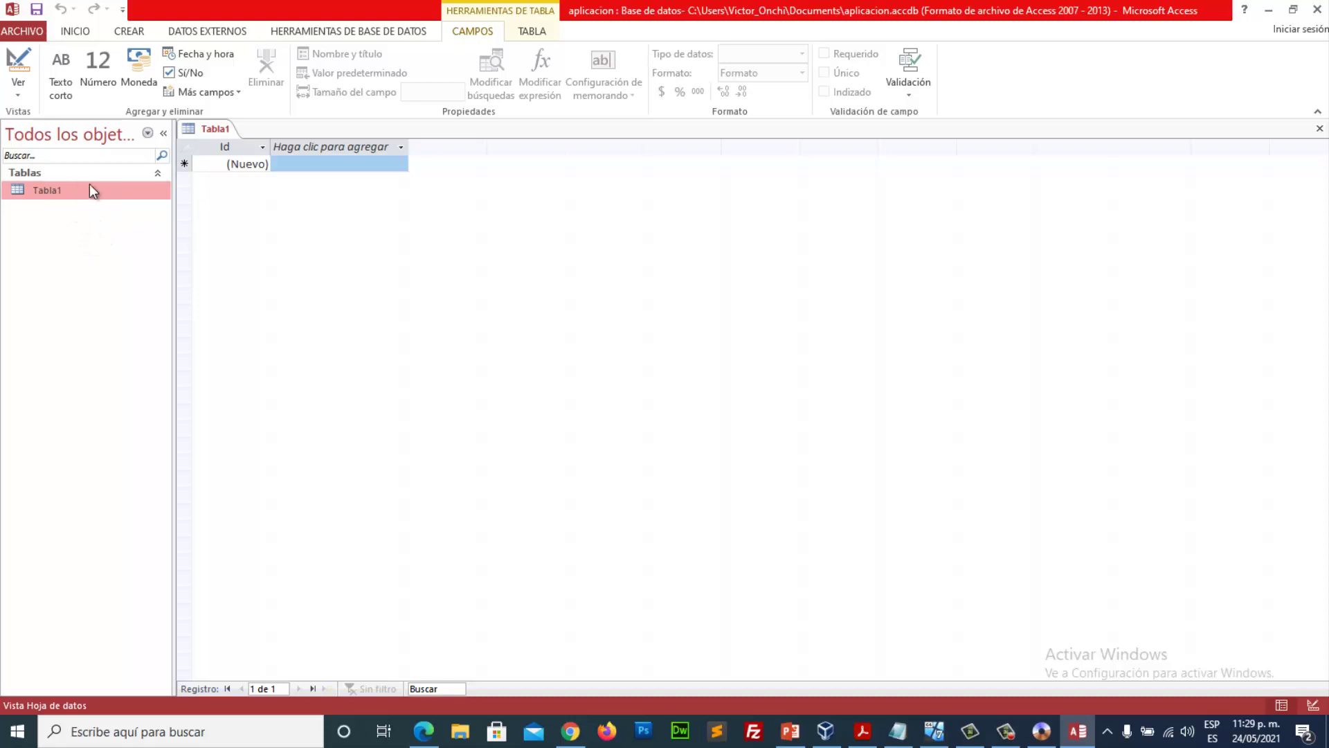
{"action": "left_click", "coordinate": [138, 32]}
{"action": "left_click", "coordinate": [81, 64]}
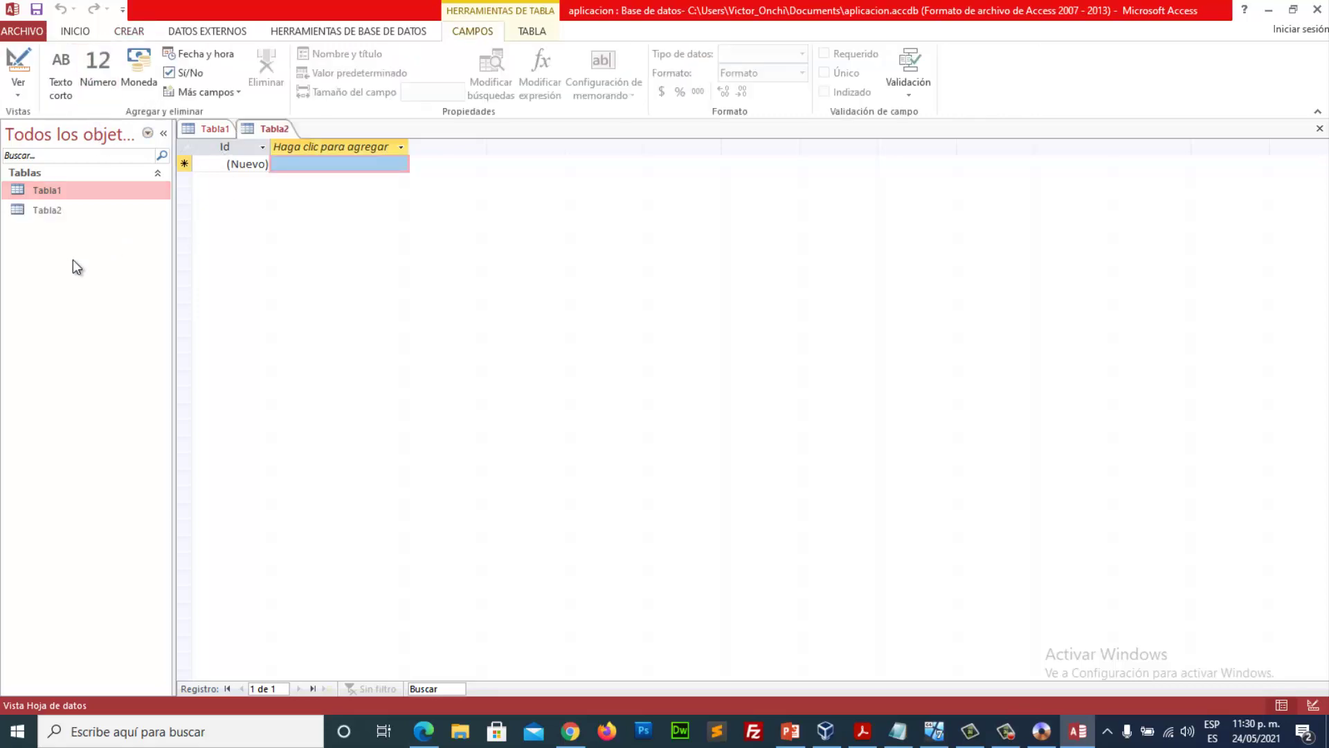
{"action": "left_click", "coordinate": [126, 34]}
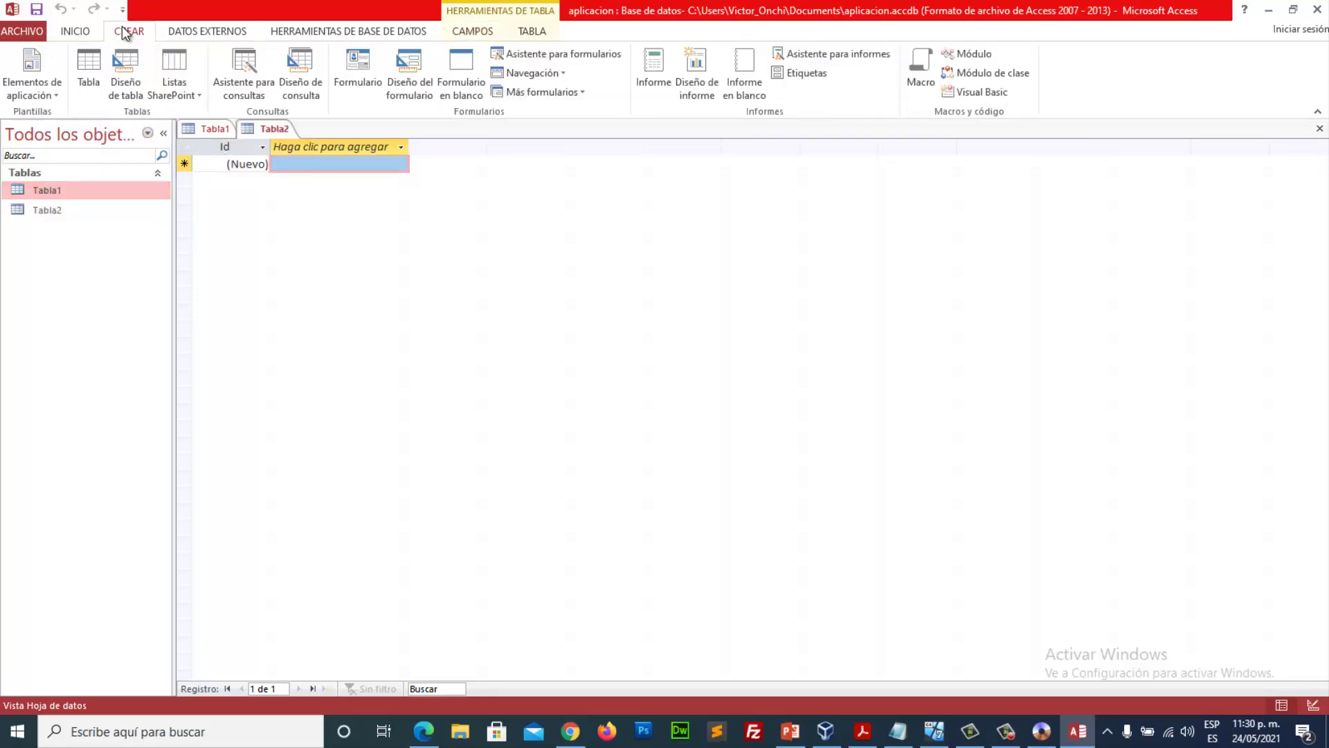
{"action": "left_click", "coordinate": [88, 69]}
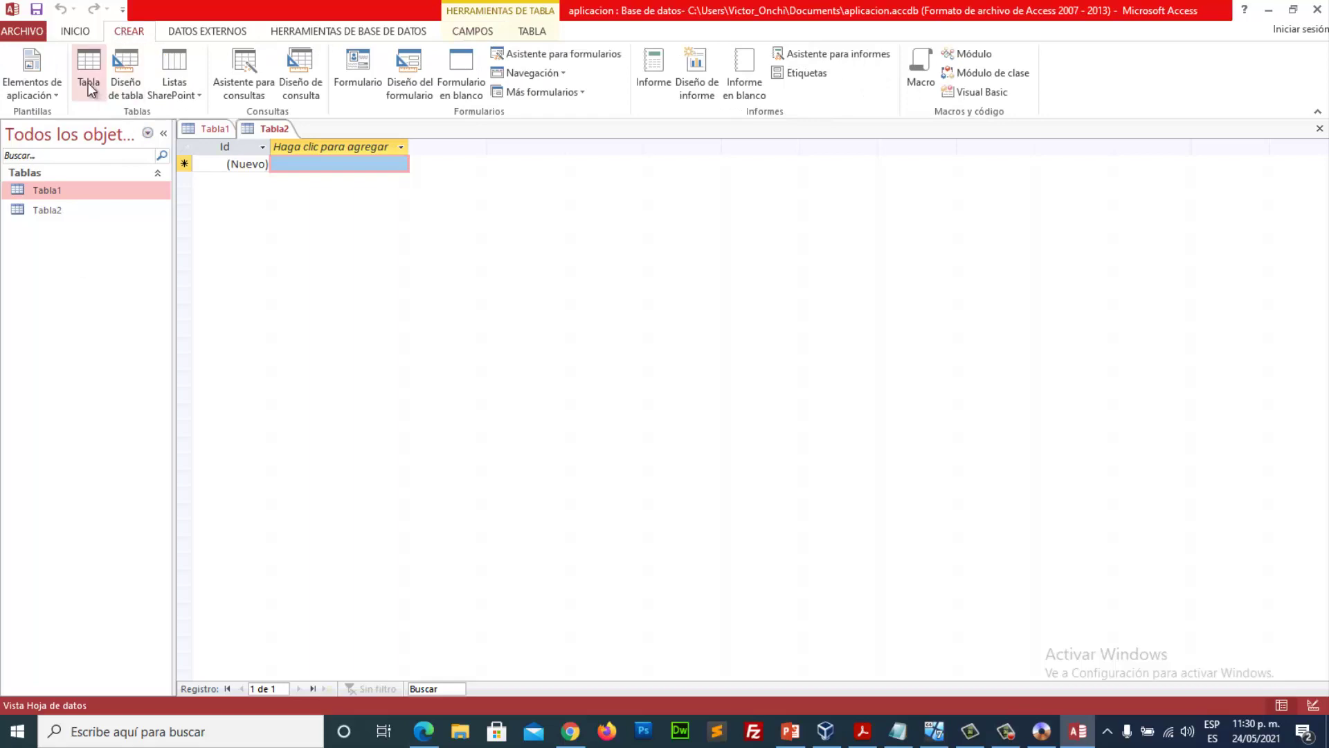
{"action": "left_click", "coordinate": [56, 190]}
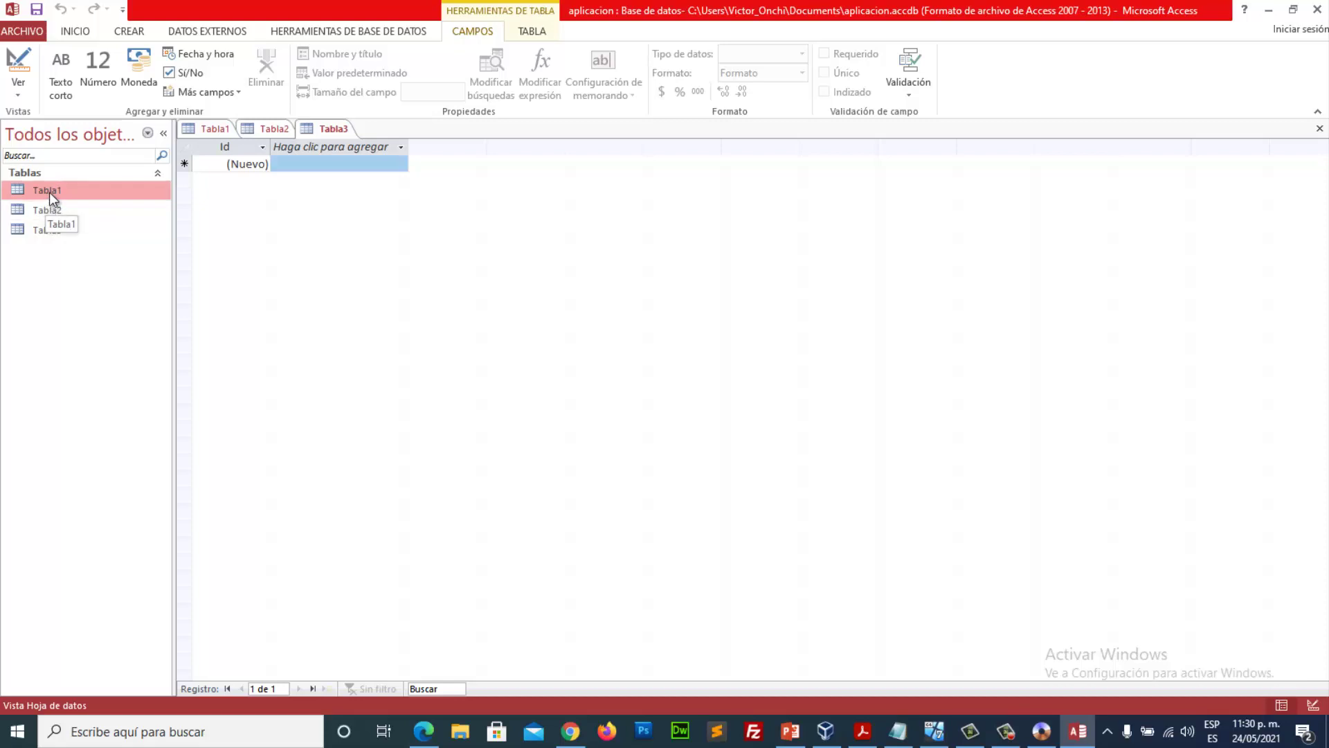
Step: Try to rename Tabla1 in the object list while the table is open
{"action": "right_click", "coordinate": [55, 189]}
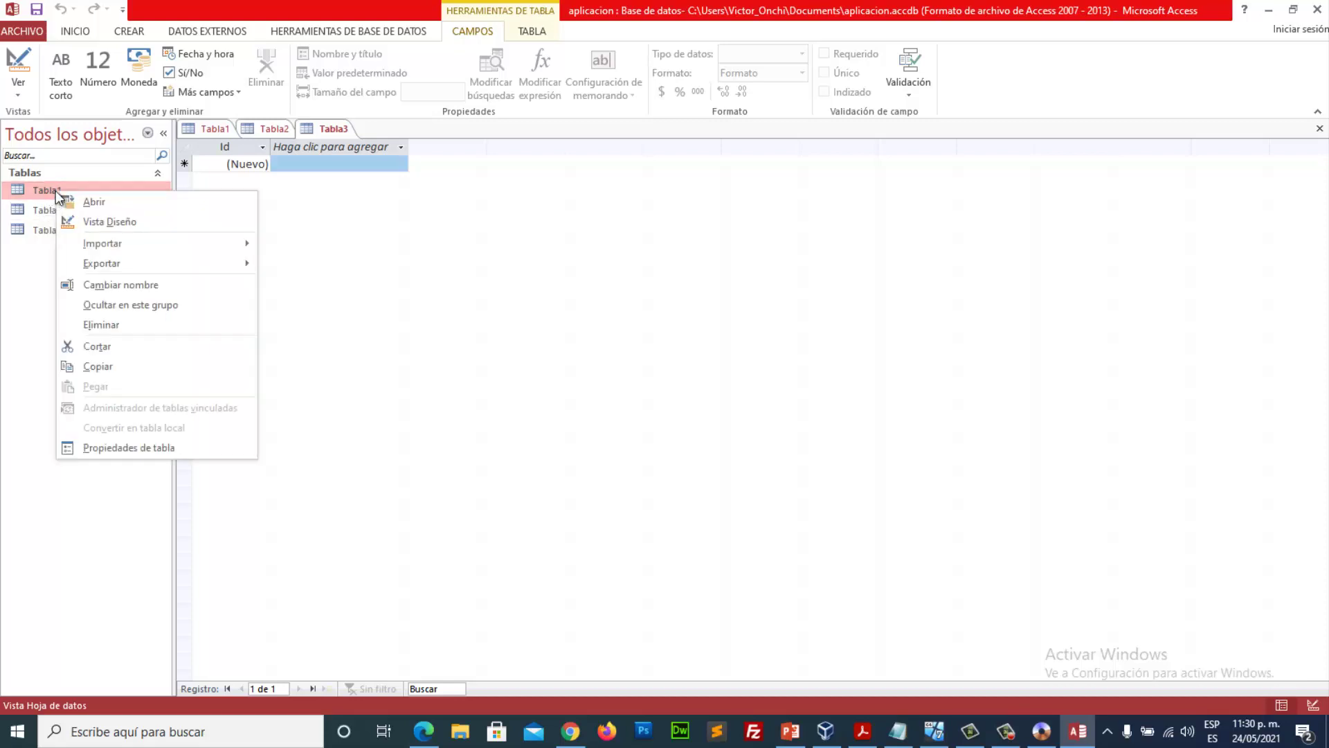
{"action": "left_click", "coordinate": [121, 284]}
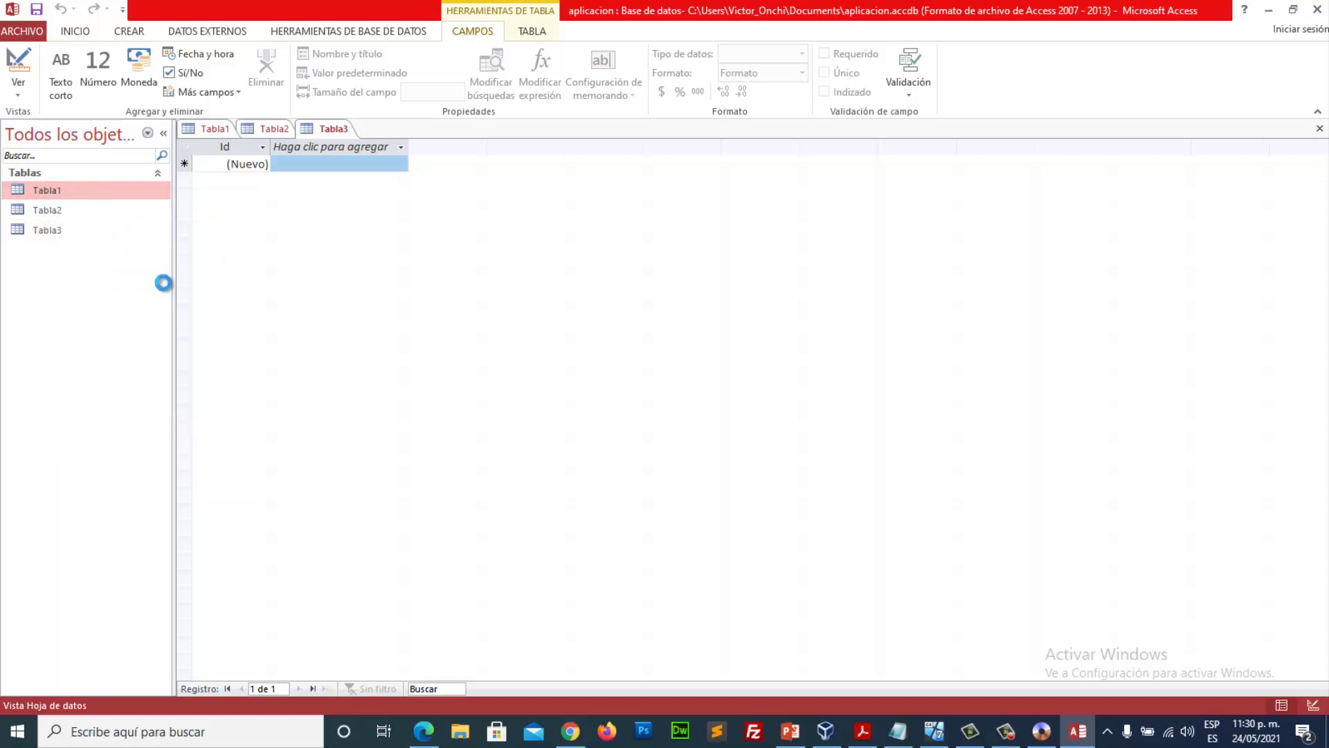
{"action": "left_click", "coordinate": [675, 406]}
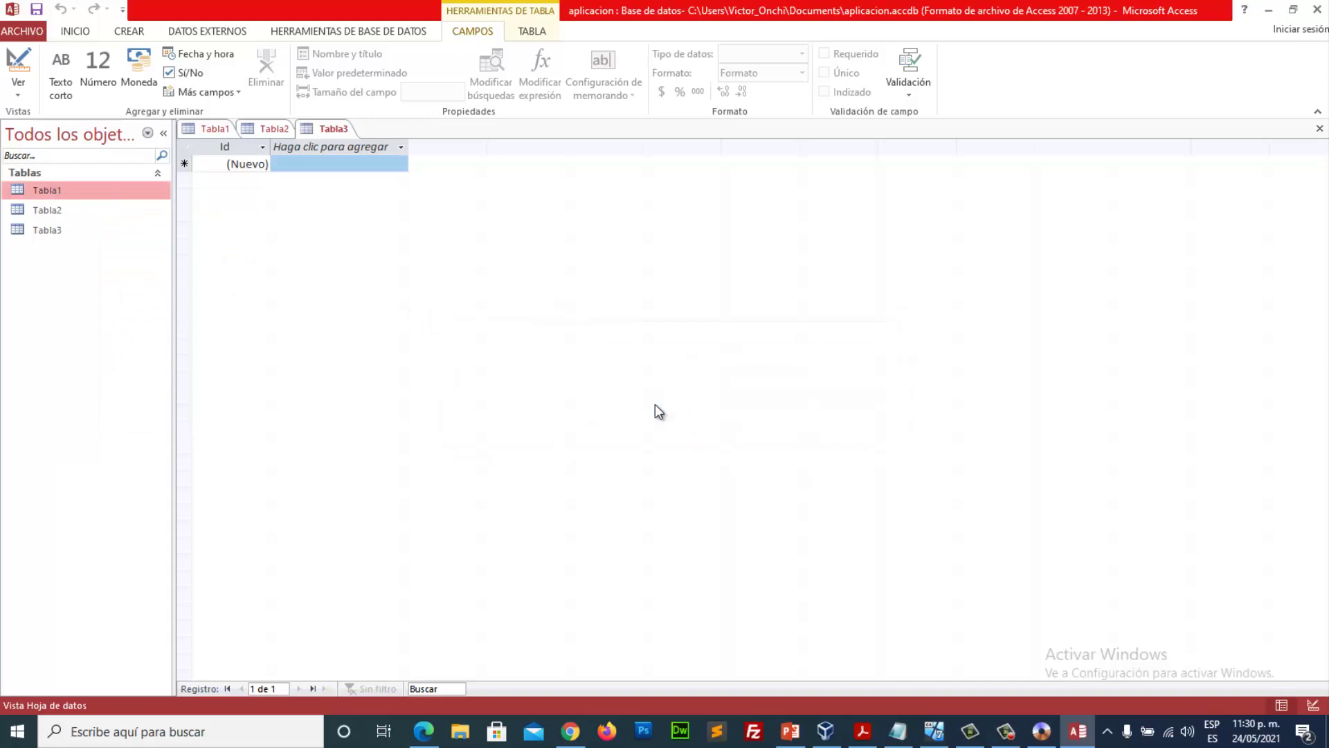
Step: Close all three open blank tables without saving them
{"action": "right_click", "coordinate": [209, 127]}
{"action": "left_click", "coordinate": [259, 178]}
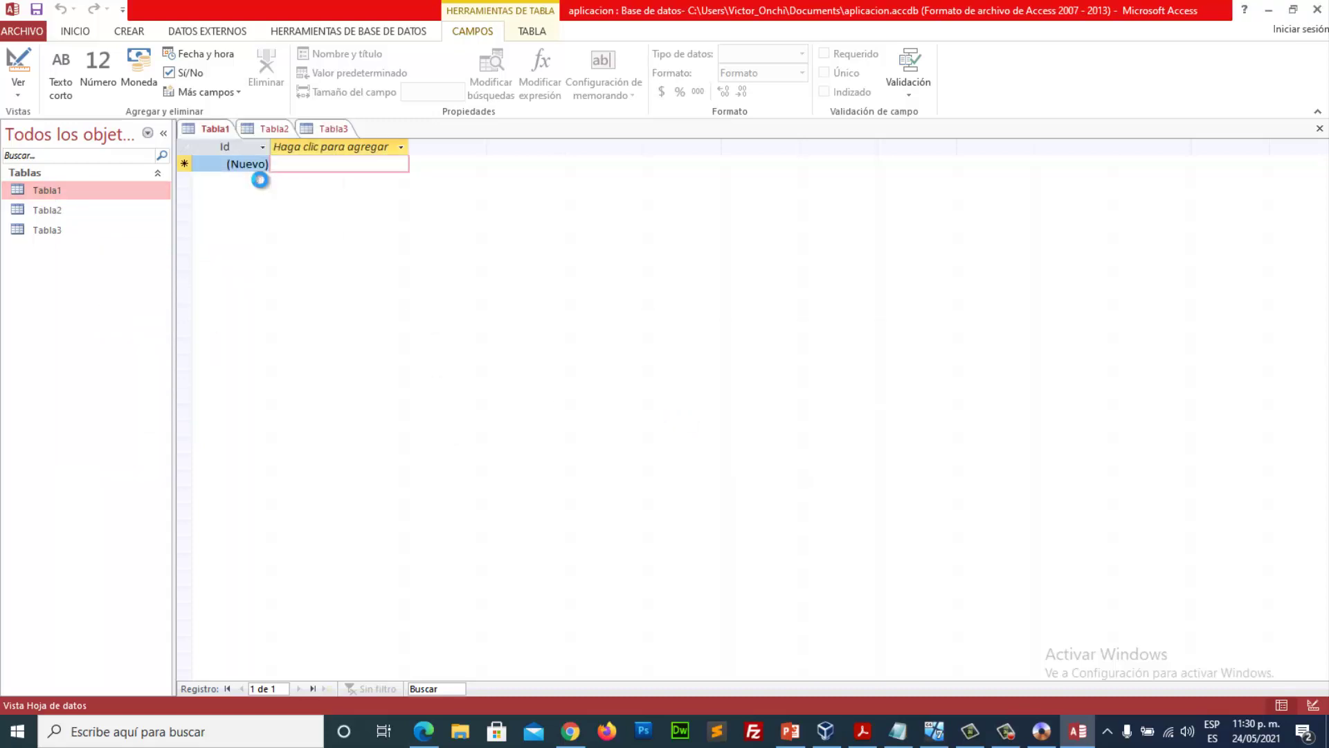
{"action": "left_click", "coordinate": [109, 32]}
{"action": "left_click", "coordinate": [64, 39]}
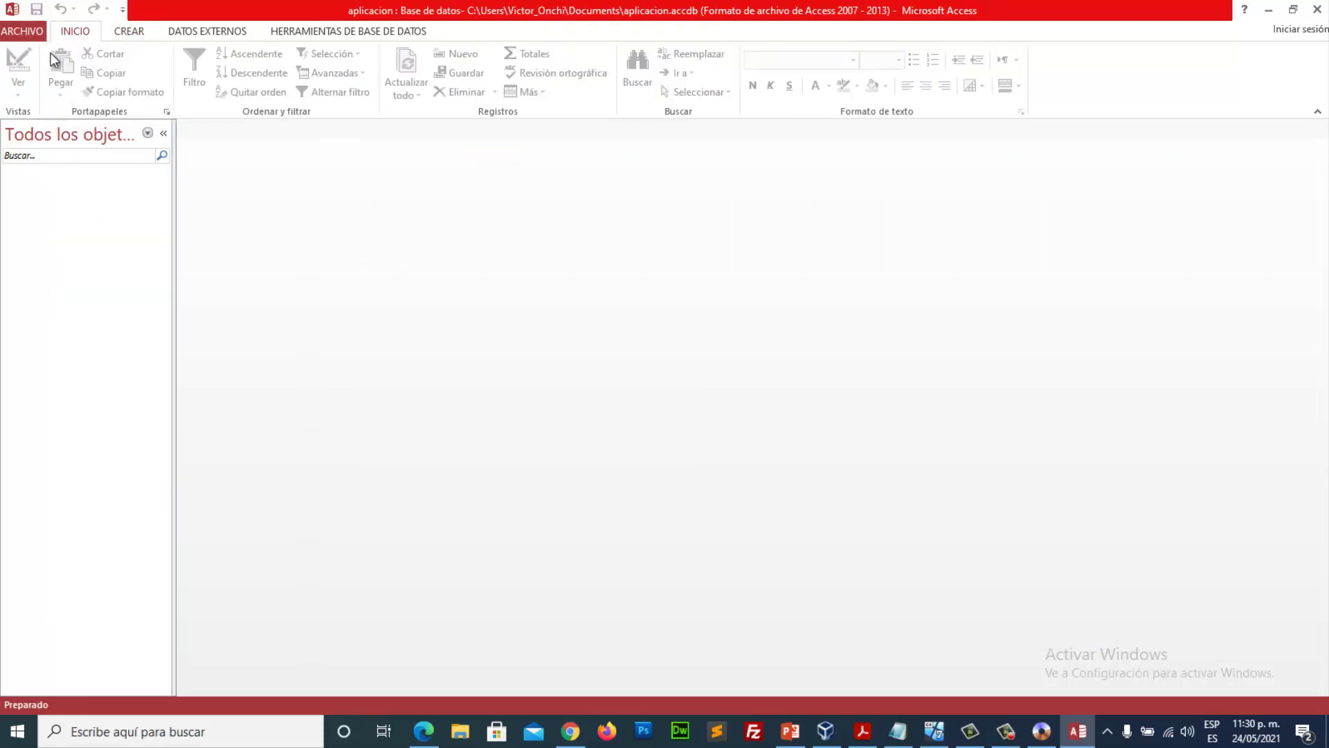
Step: Create a new table, save it as Usuarios by switching it to Design view, and close it
{"action": "left_click", "coordinate": [147, 33]}
{"action": "left_click", "coordinate": [96, 67]}
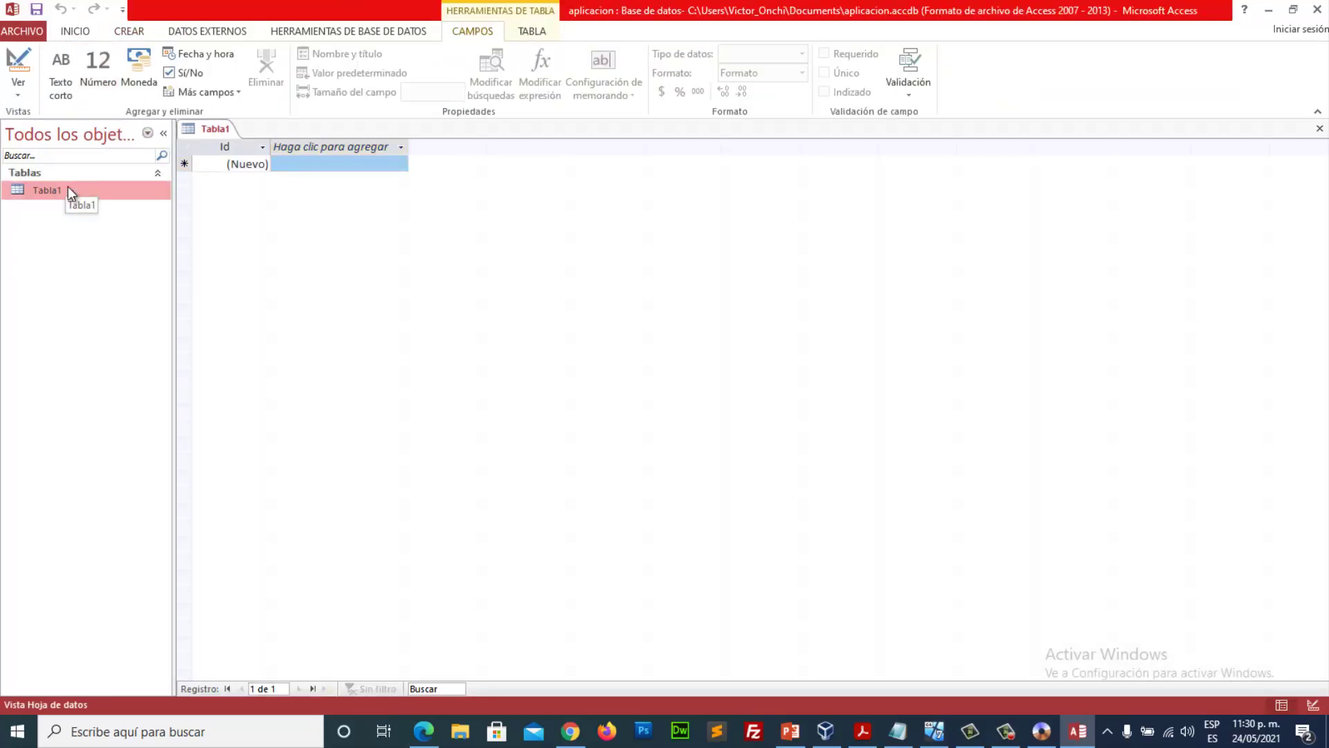
{"action": "left_click", "coordinate": [18, 65]}
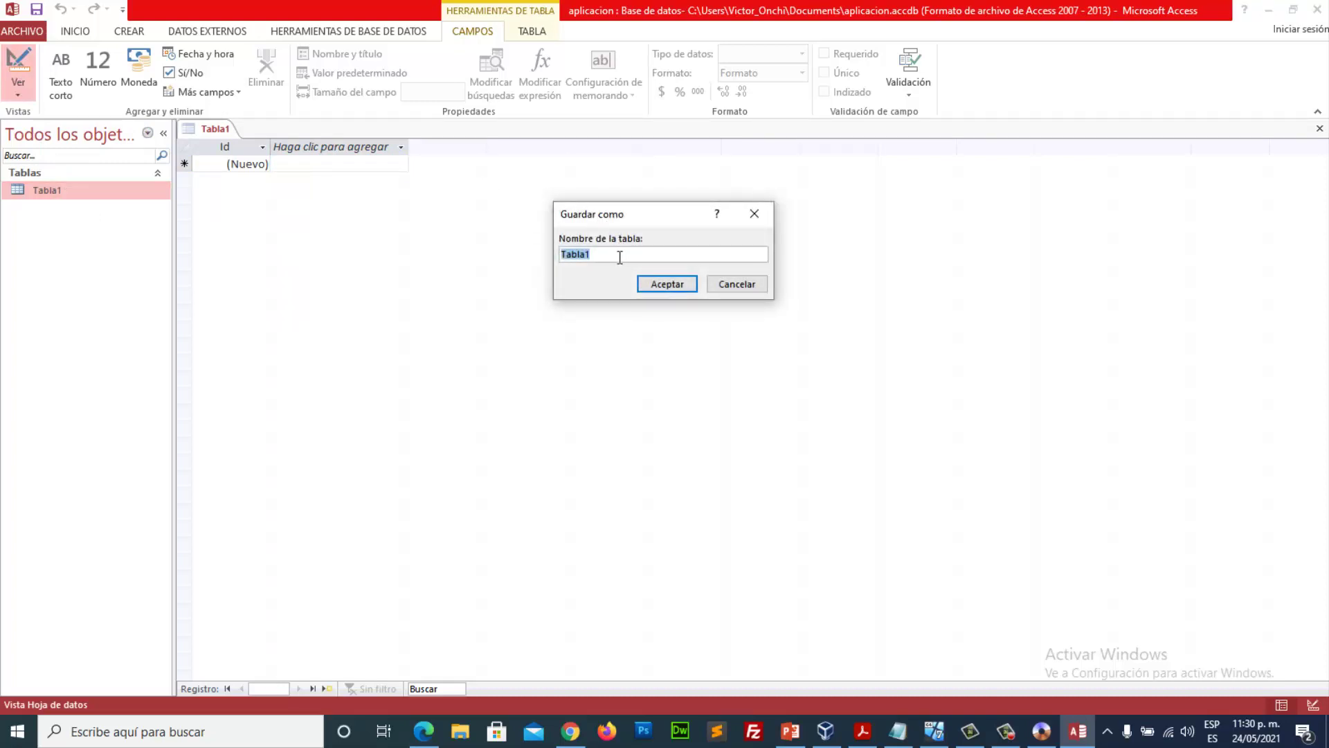
{"action": "type", "text": "Uus"}
{"action": "key", "text": "BackSpace"}
{"action": "key", "text": "BackSpace"}
{"action": "type", "text": "suarios"}
{"action": "left_click", "coordinate": [667, 284]}
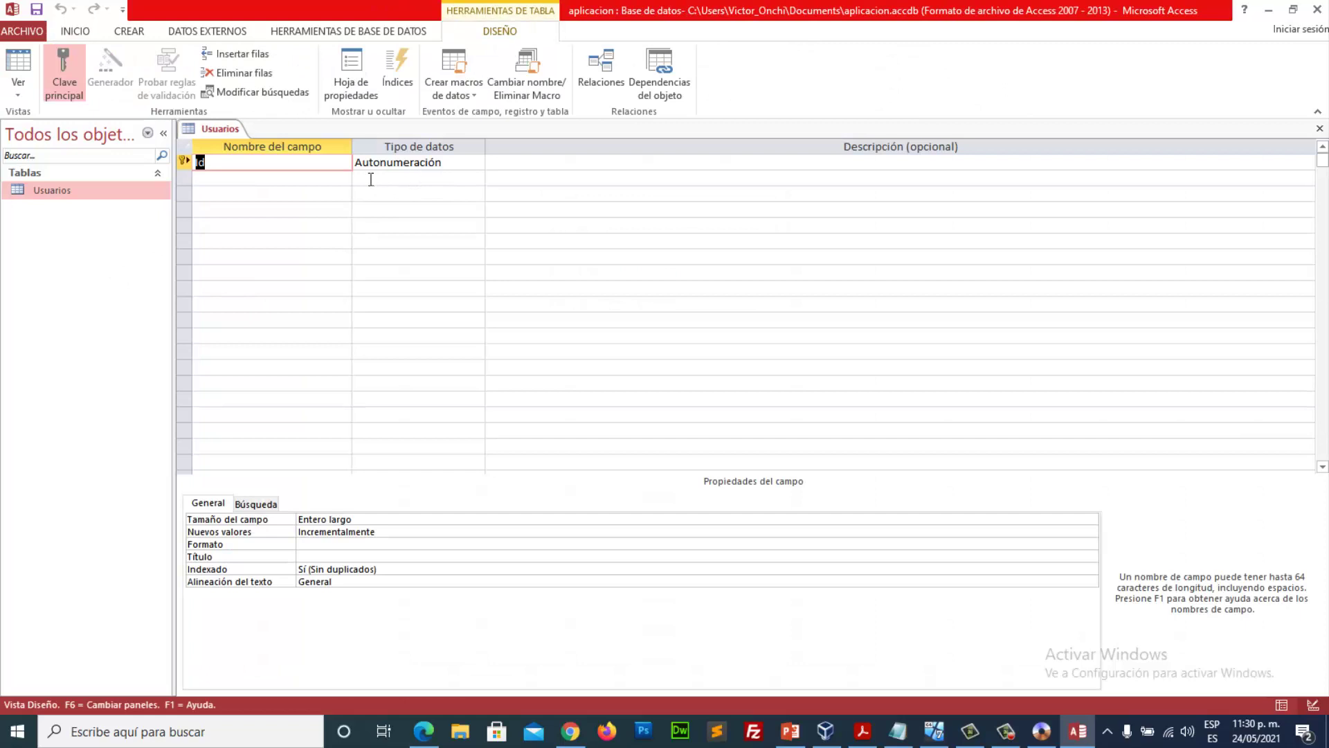
{"action": "left_click", "coordinate": [271, 180]}
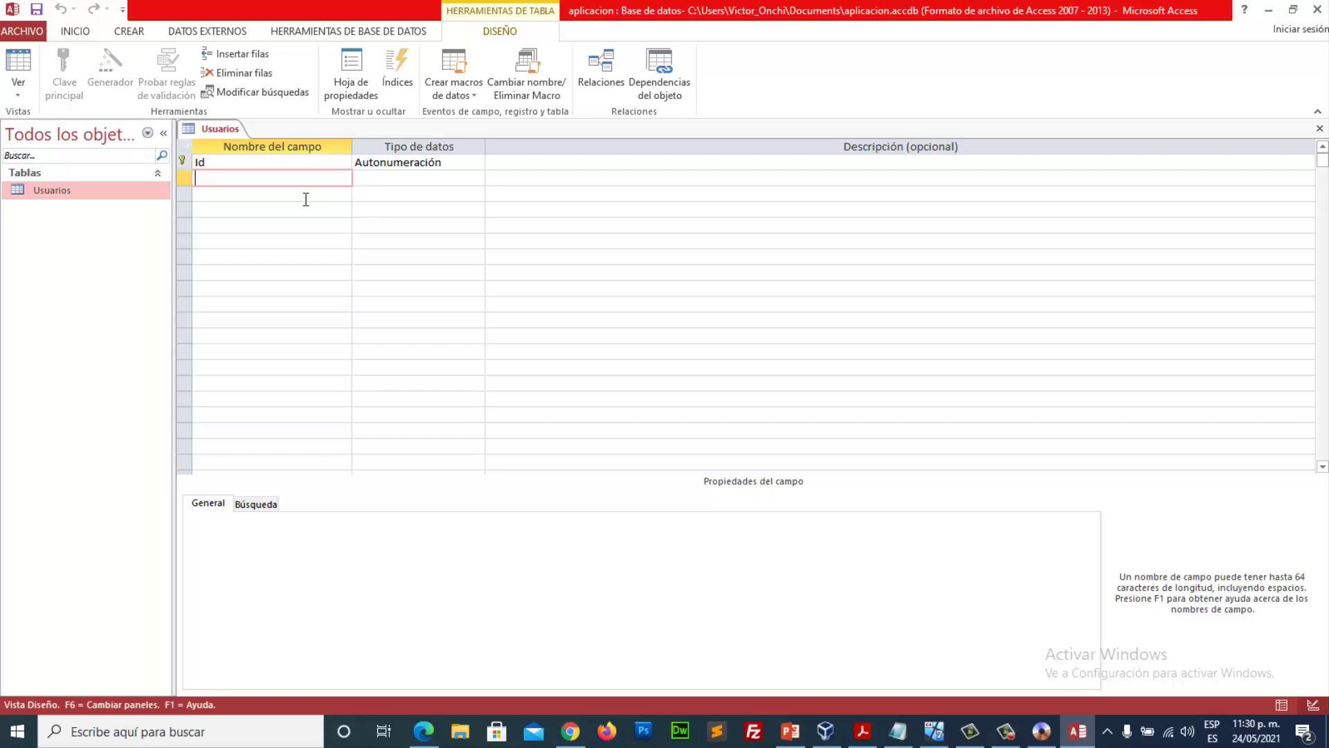
{"action": "right_click", "coordinate": [234, 132]}
{"action": "left_click", "coordinate": [270, 154]}
Step: Create another table, save it as Productos by switching it to Design view, and close it
{"action": "left_click", "coordinate": [131, 32]}
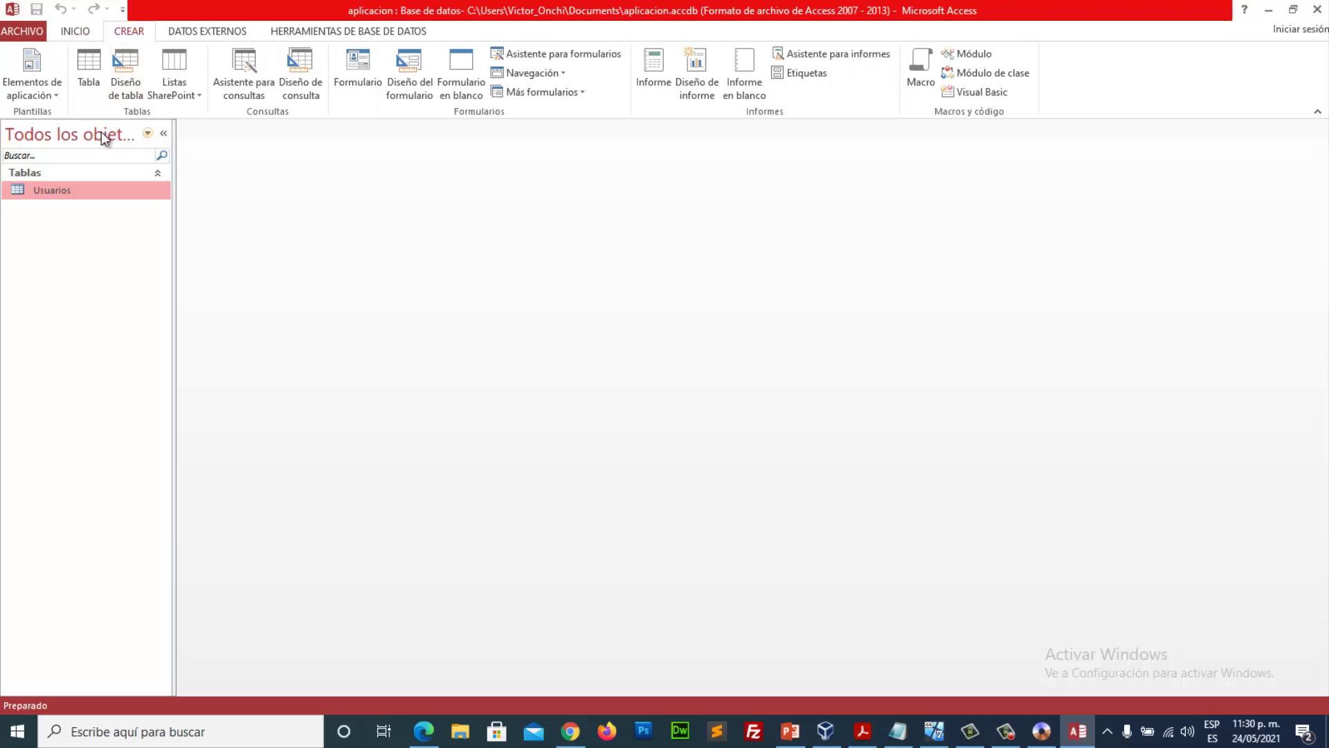
{"action": "left_click", "coordinate": [93, 73]}
{"action": "left_click", "coordinate": [31, 71]}
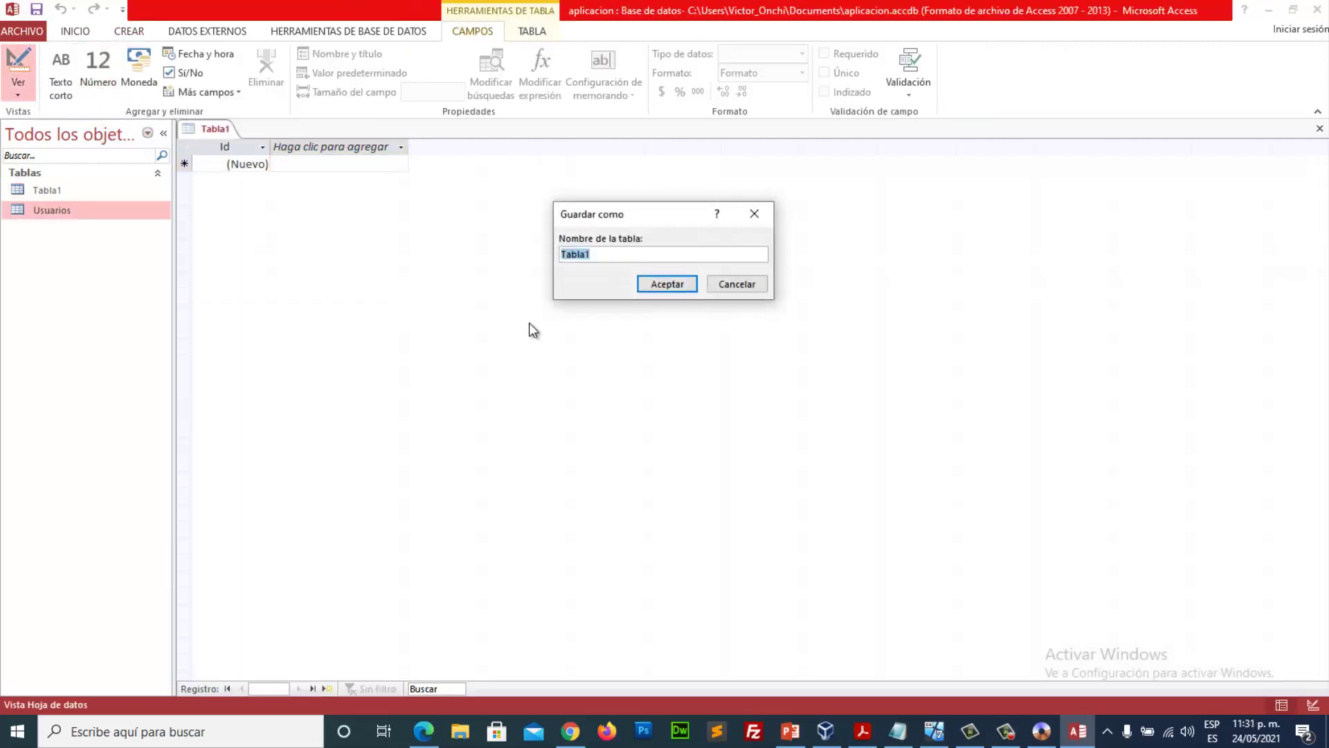
{"action": "type", "text": "Productos"}
{"action": "left_click", "coordinate": [682, 285]}
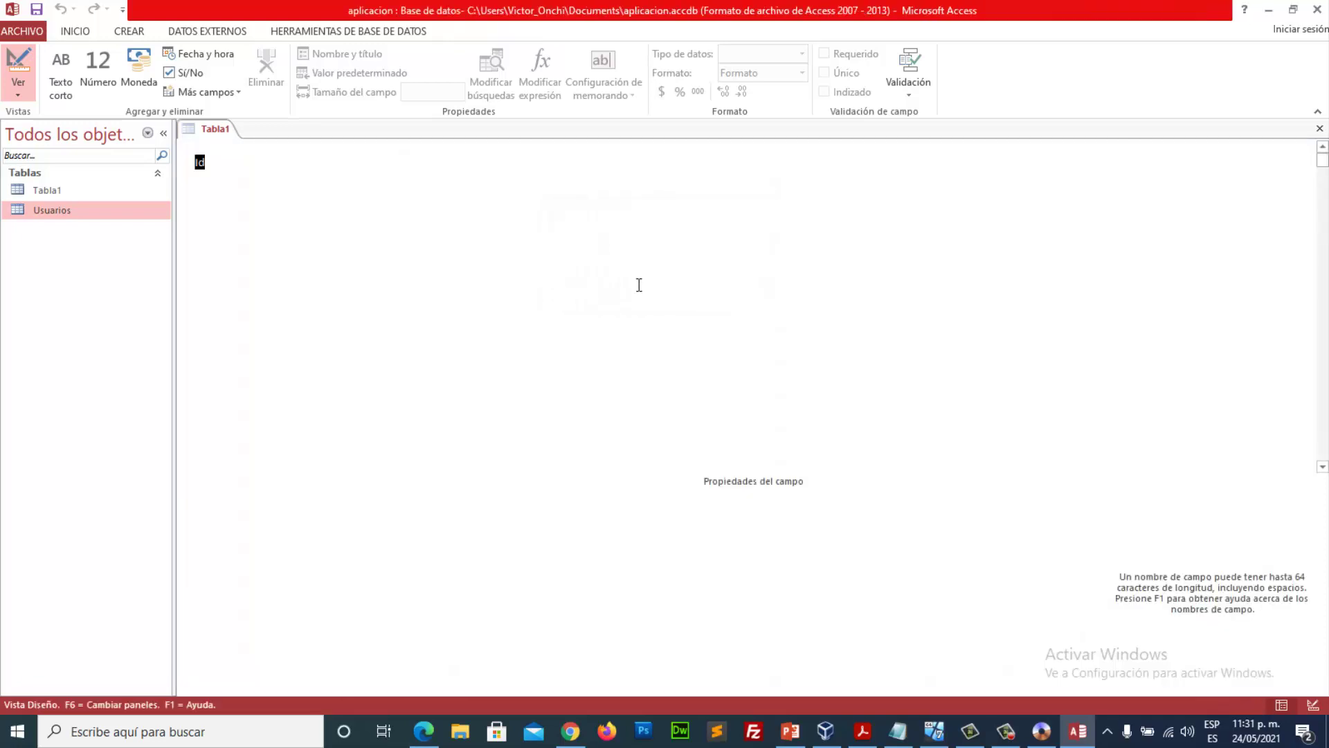
{"action": "right_click", "coordinate": [205, 131]}
{"action": "left_click", "coordinate": [256, 154]}
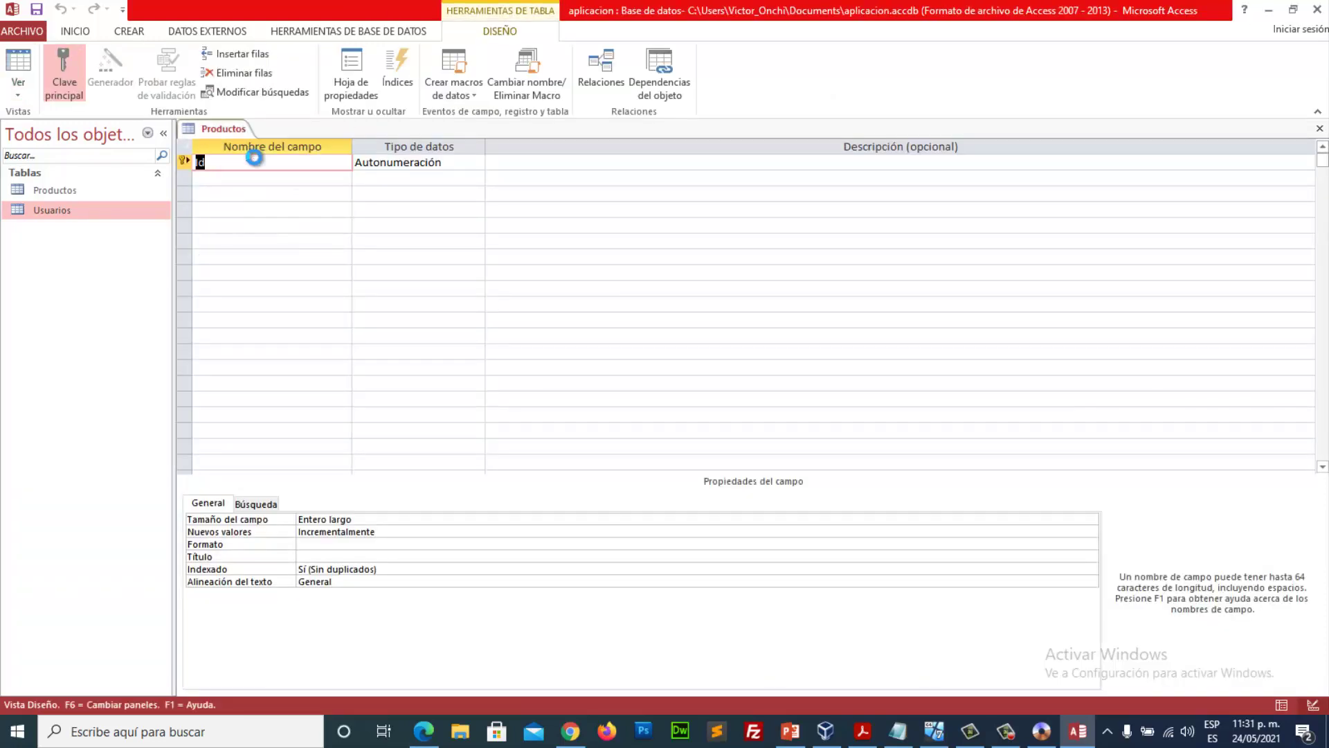
Step: Create a third table, save it as promociones by switching it to Design view, and close it
{"action": "left_click", "coordinate": [119, 34]}
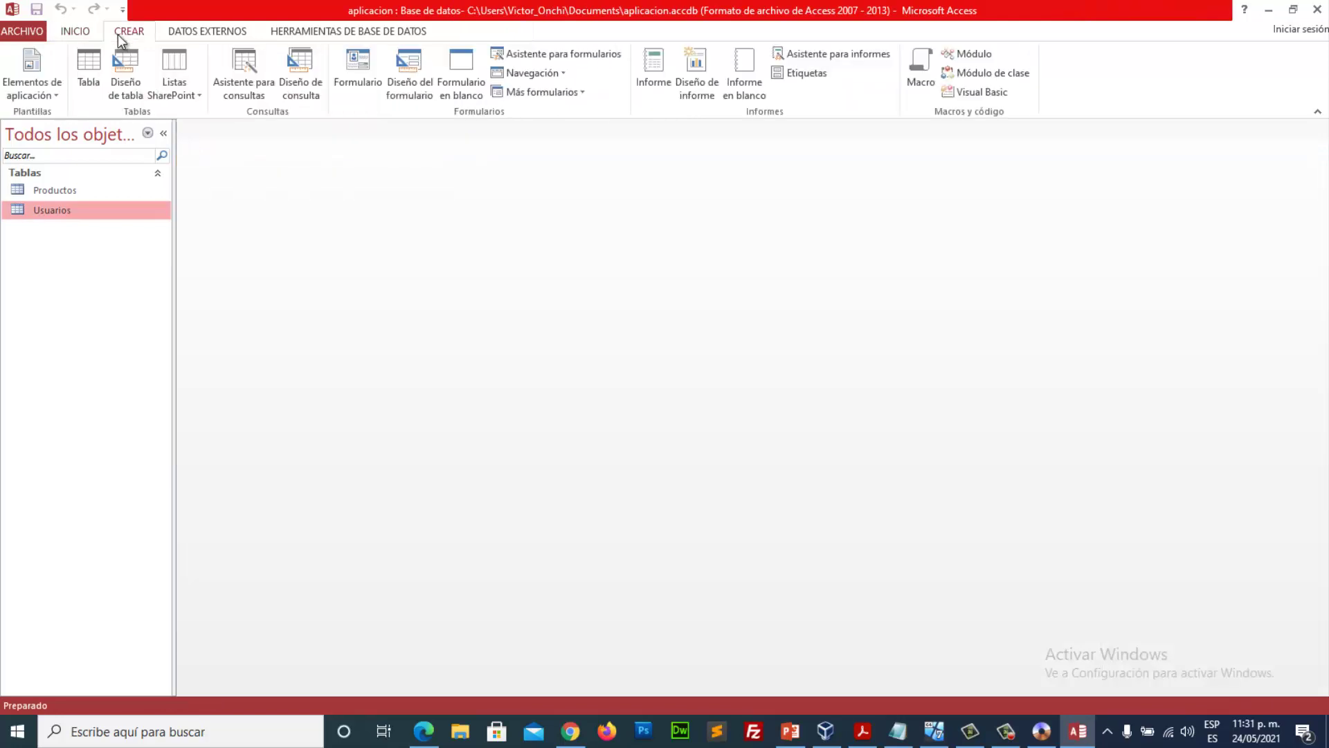
{"action": "left_click", "coordinate": [89, 69]}
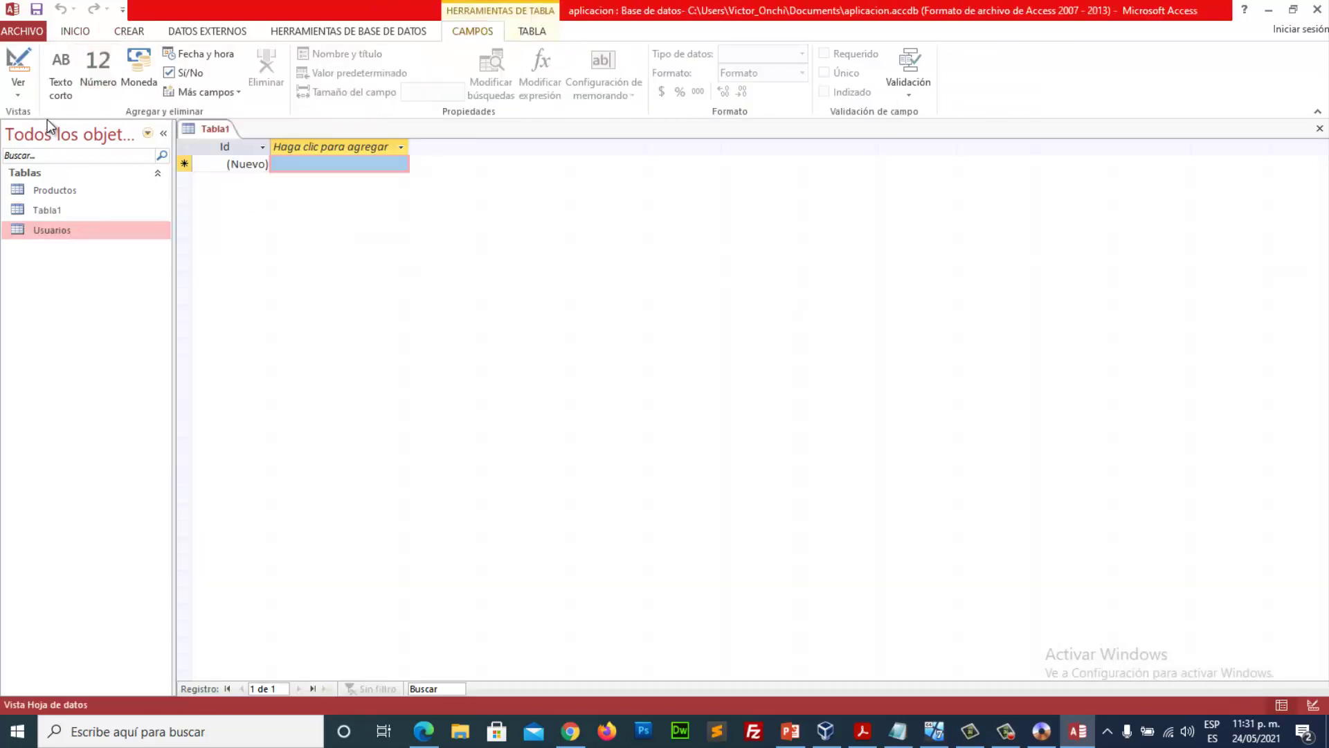
{"action": "left_click", "coordinate": [18, 66]}
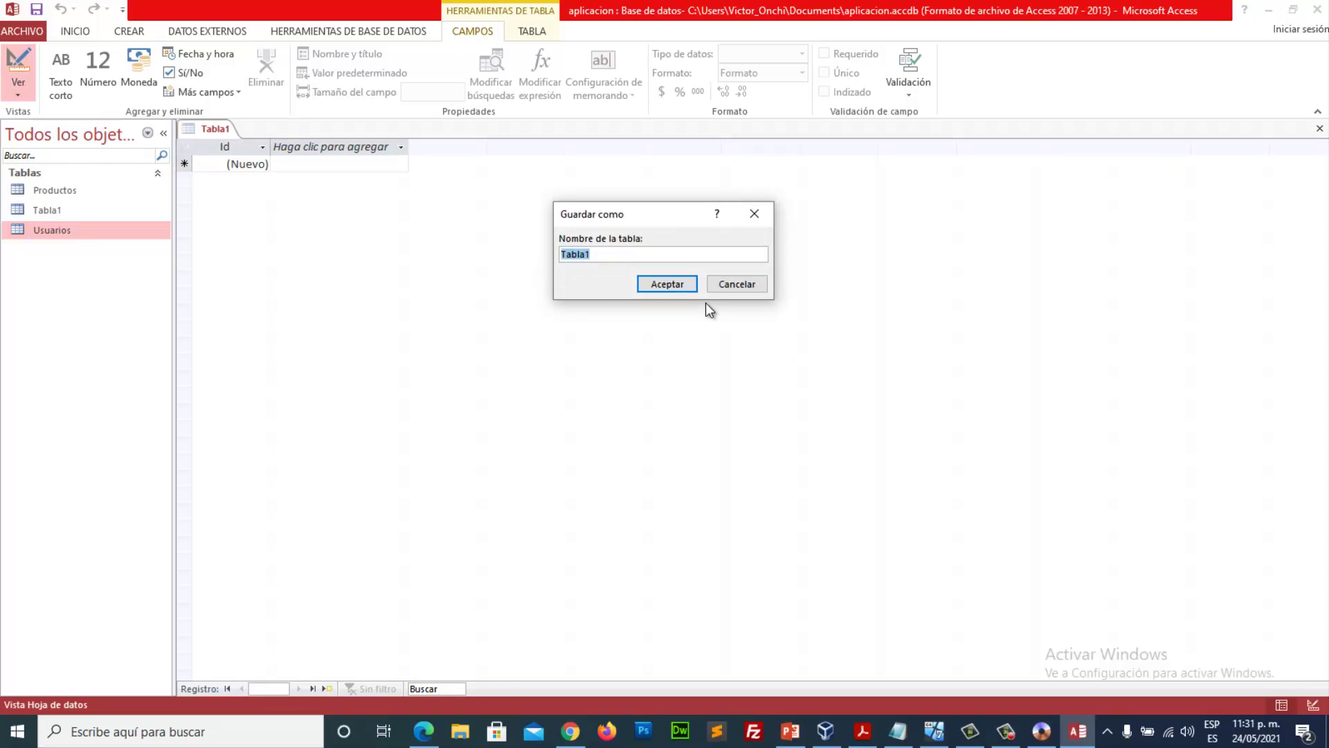
{"action": "type", "text": "promociones"}
{"action": "left_click", "coordinate": [665, 284]}
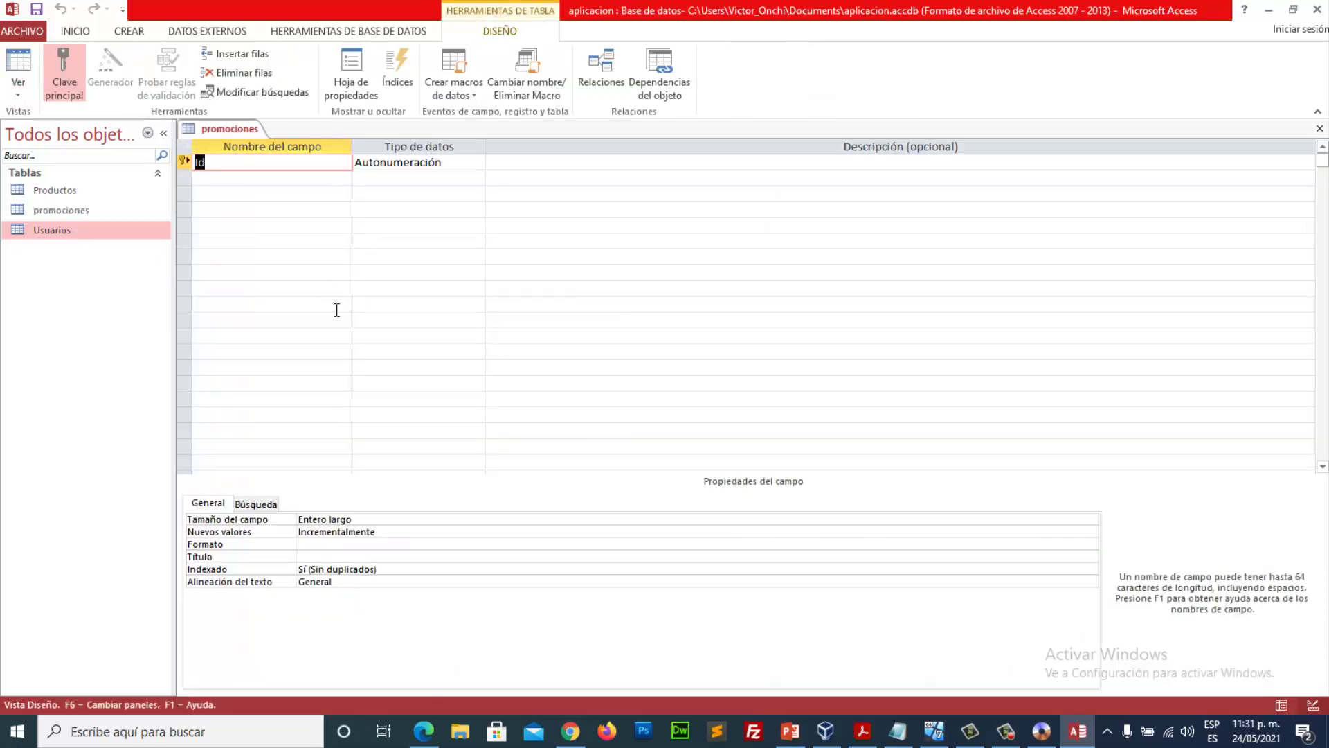
{"action": "right_click", "coordinate": [250, 146]}
{"action": "left_click", "coordinate": [308, 254]}
{"action": "left_click", "coordinate": [699, 407]}
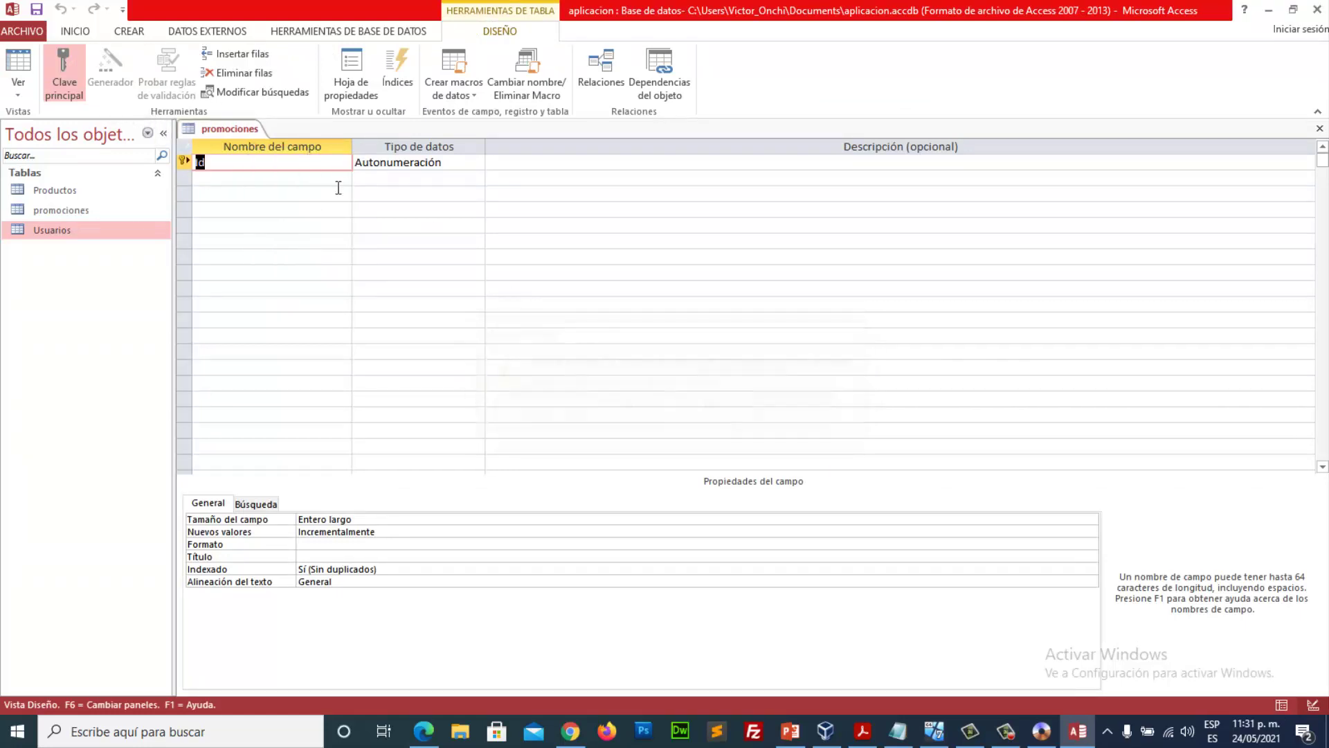
{"action": "right_click", "coordinate": [239, 127]}
{"action": "left_click", "coordinate": [301, 169]}
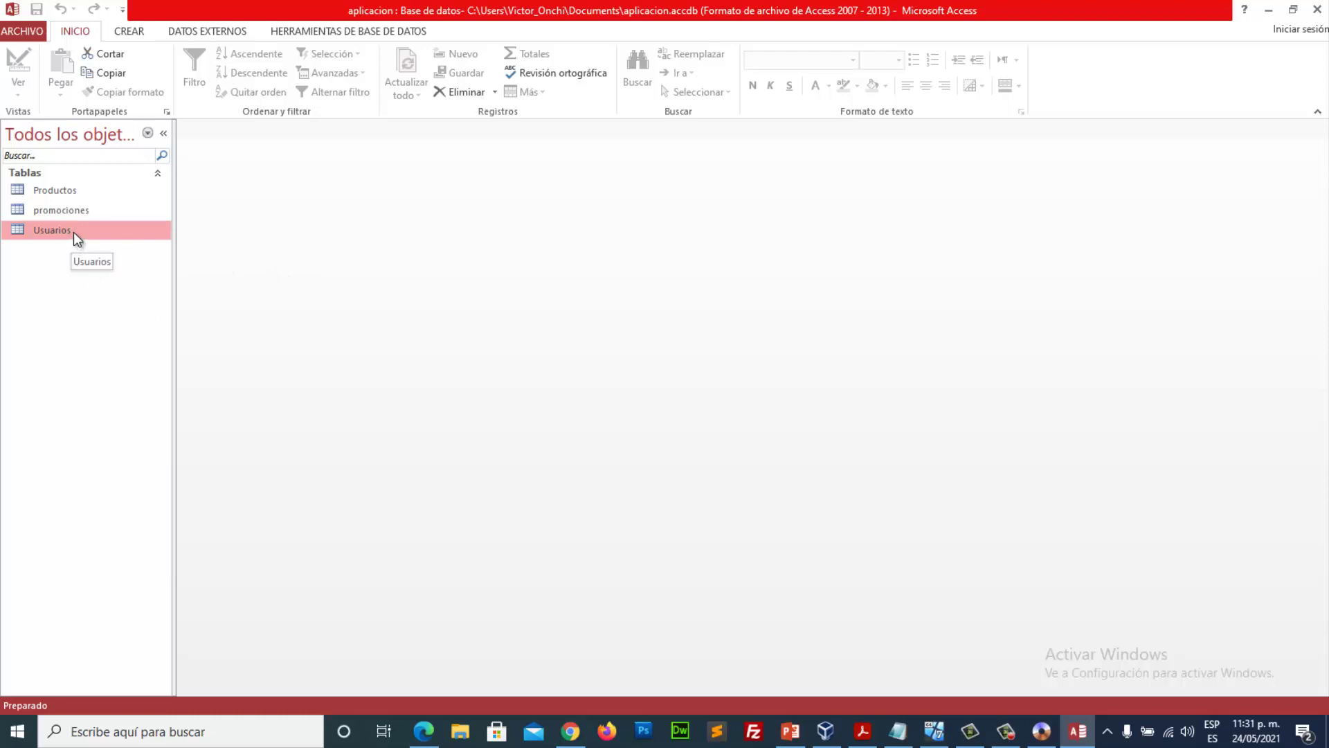
{"action": "left_click", "coordinate": [59, 197]}
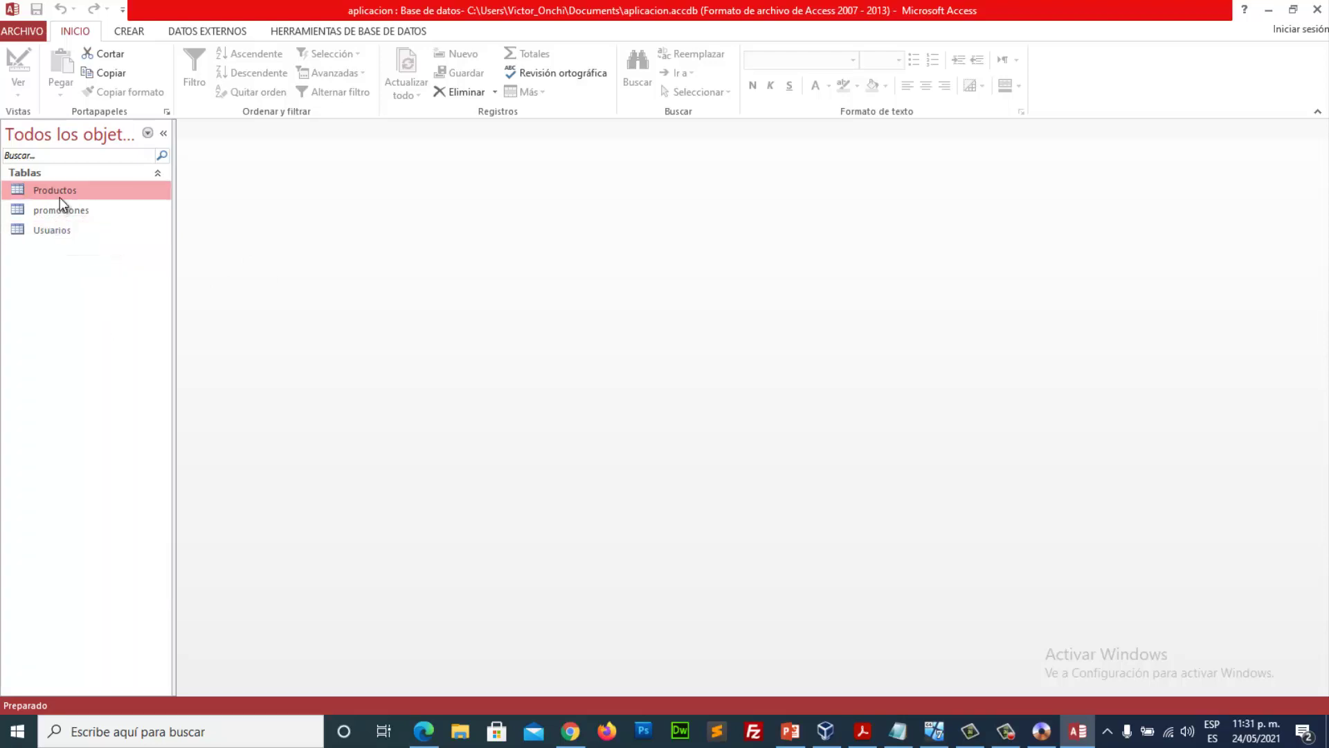
{"action": "left_click", "coordinate": [60, 207]}
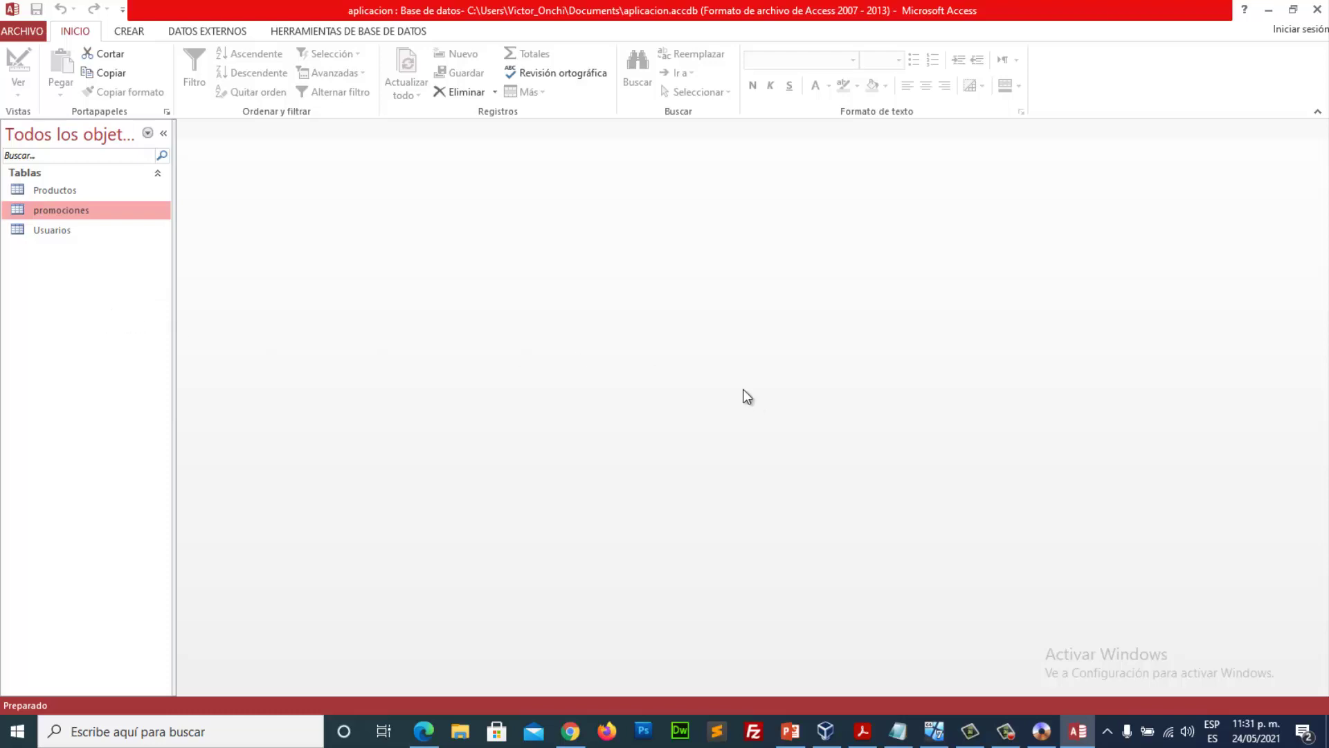
Step: Switch to the Notepad notes, restore them to a smaller window over the database and read steps 1 and 1.1
{"action": "left_click", "coordinate": [897, 731]}
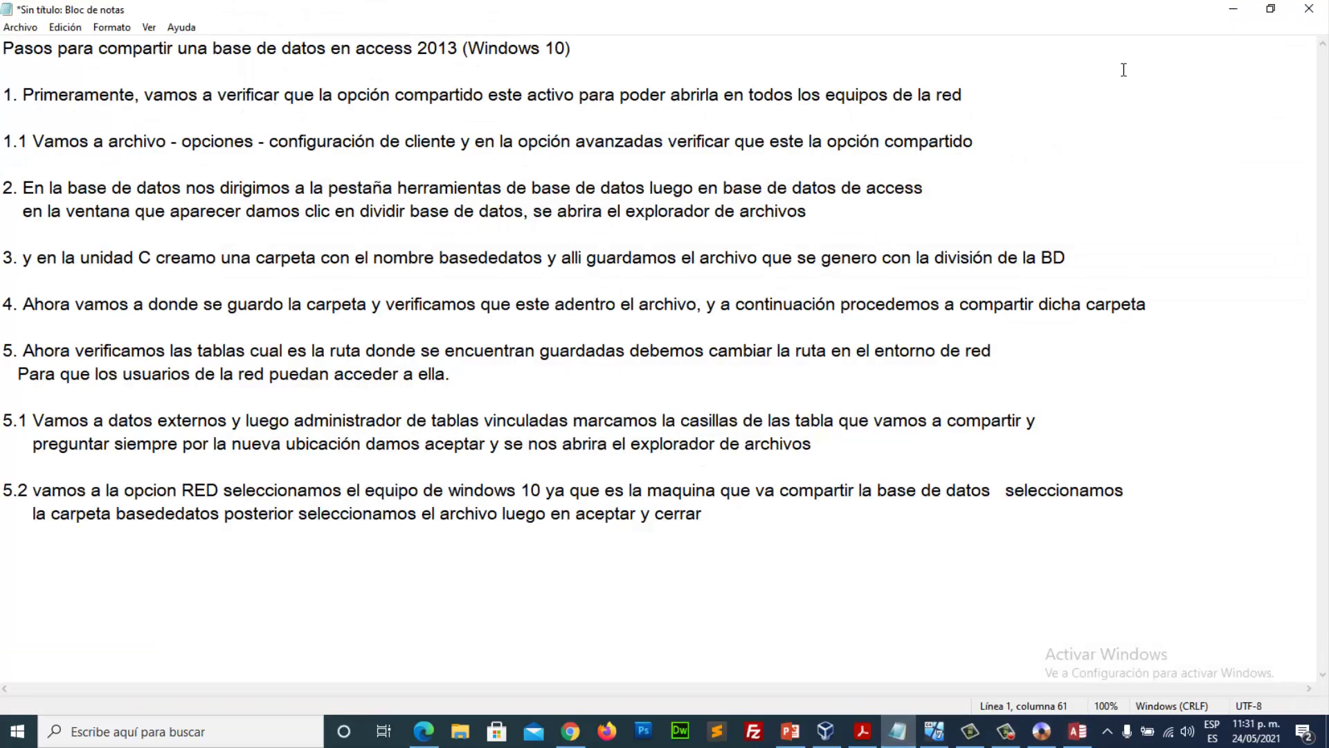
{"action": "left_click", "coordinate": [1271, 10]}
{"action": "left_click_drag", "start_coordinate": [559, 95], "coordinate": [771, 110]}
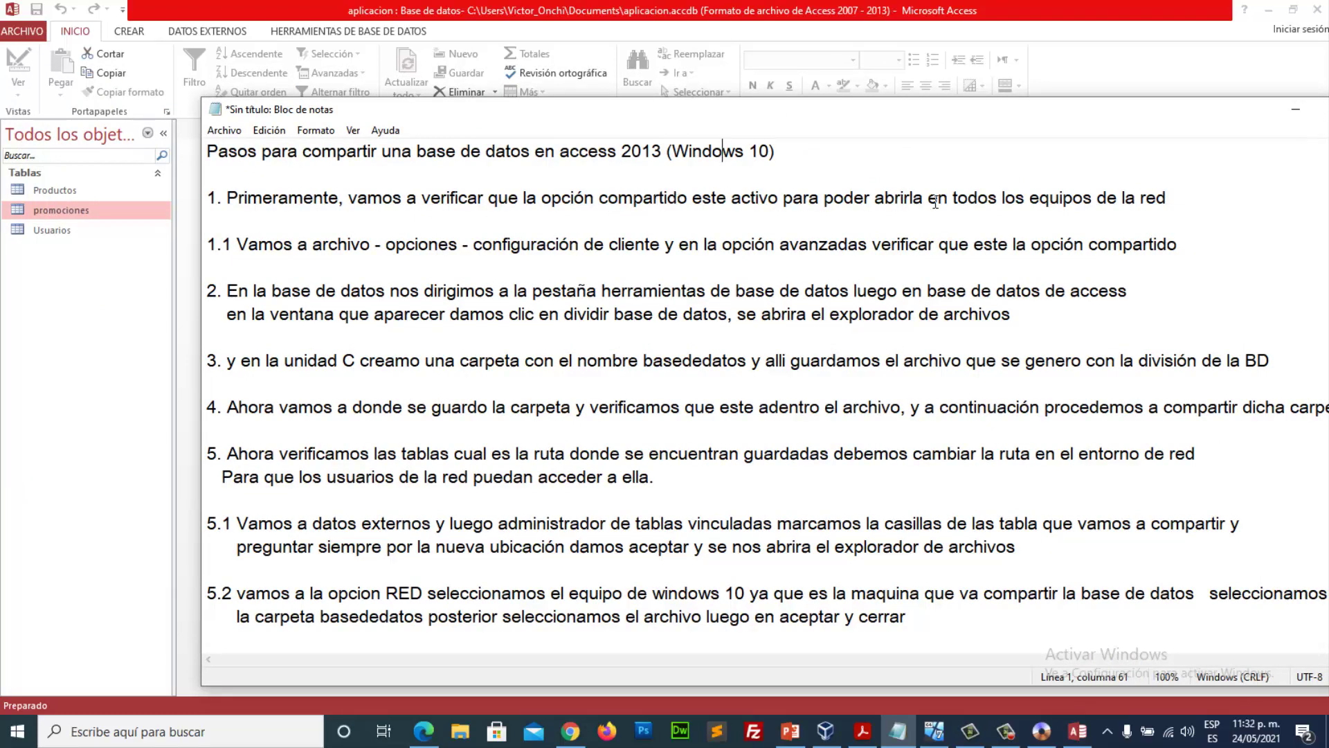
{"action": "left_click", "coordinate": [678, 199]}
{"action": "left_click", "coordinate": [337, 243]}
Step: Return to Access and set the default open mode to Compartido in the advanced client settings, then accept the options
{"action": "left_click", "coordinate": [33, 31]}
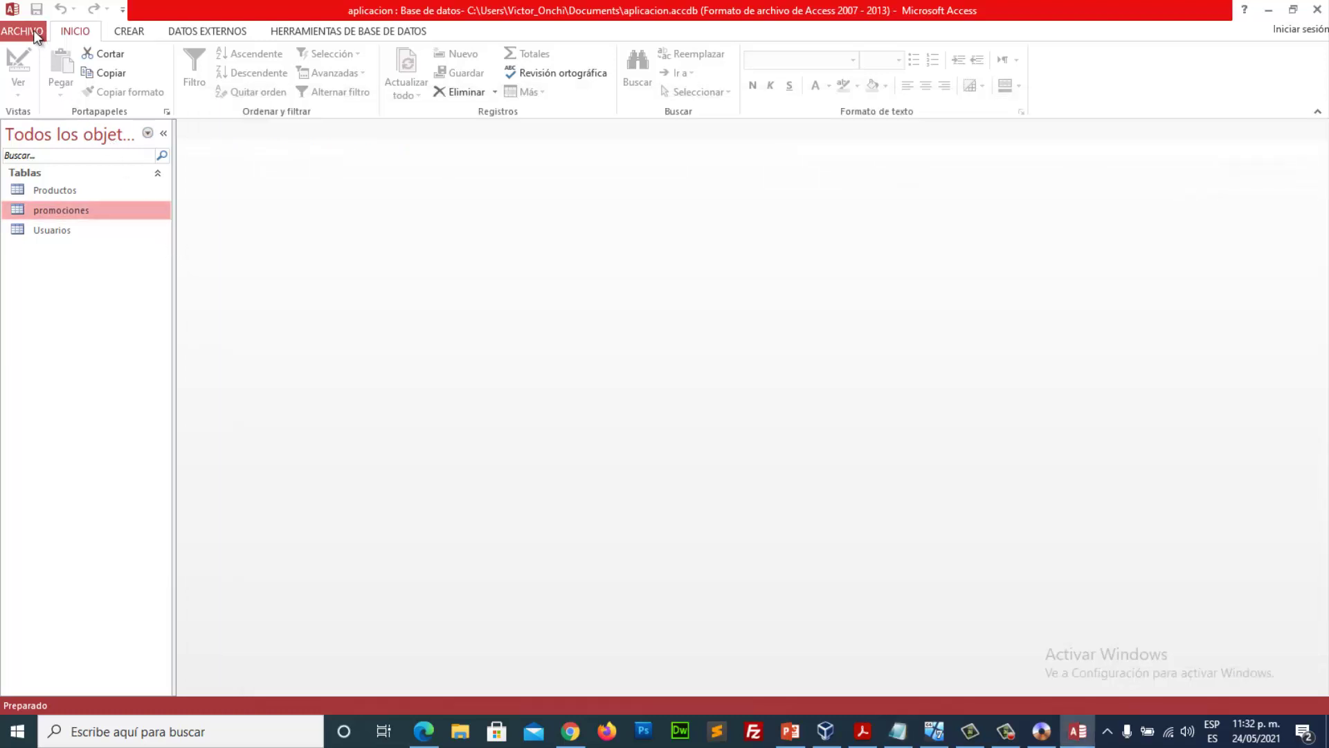
{"action": "left_click", "coordinate": [33, 30]}
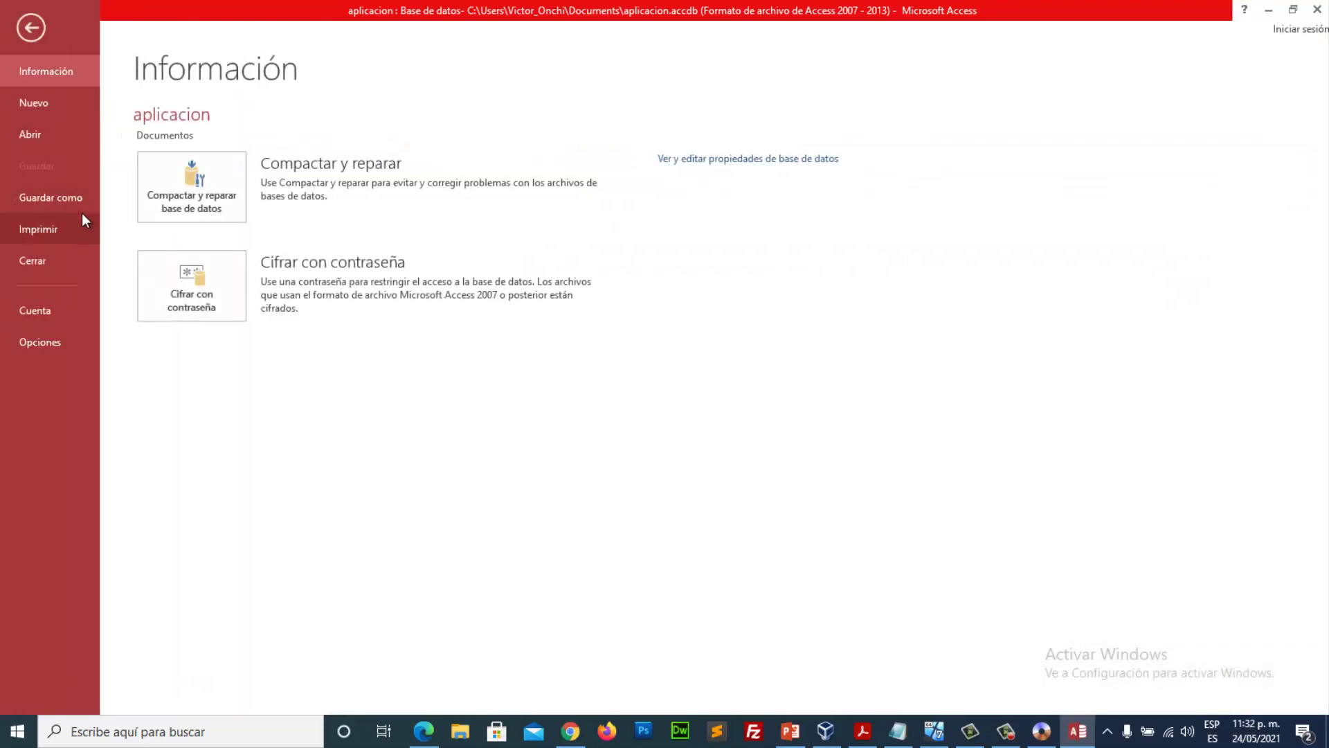
{"action": "left_click", "coordinate": [43, 344]}
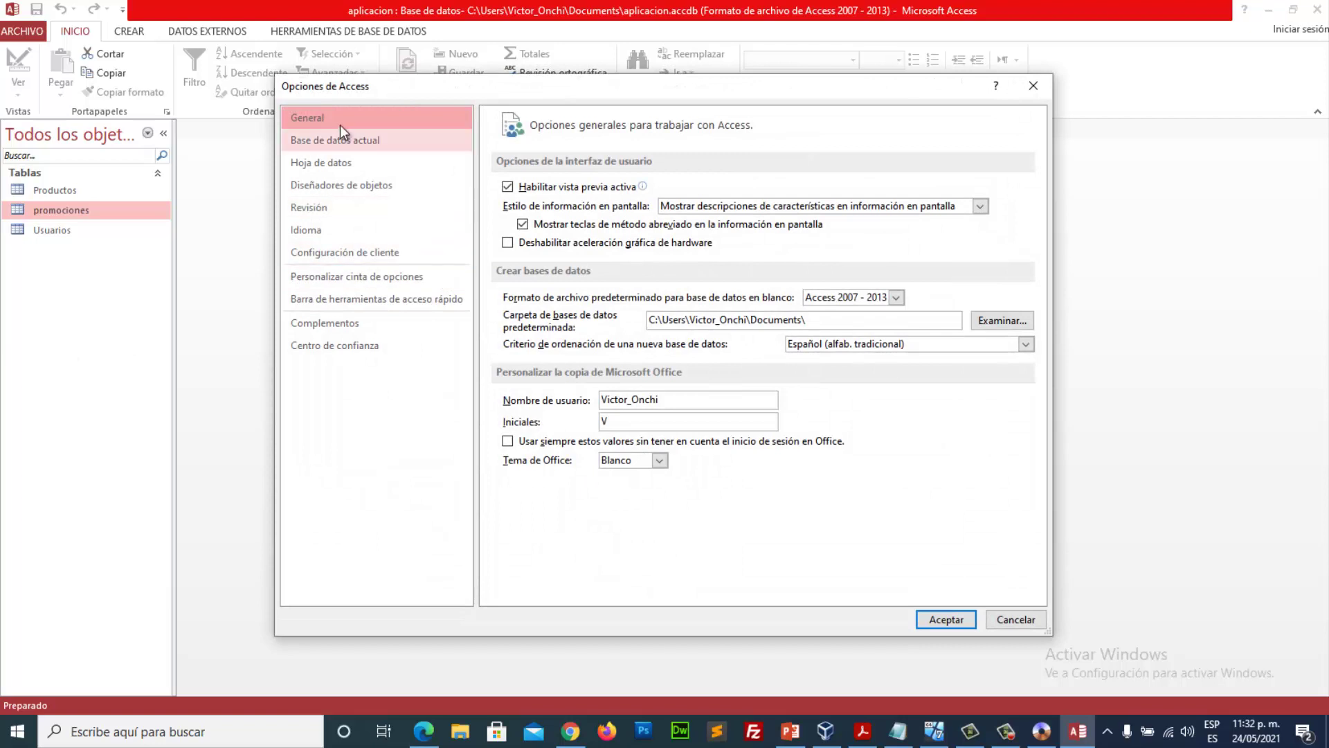
{"action": "left_click", "coordinate": [380, 252]}
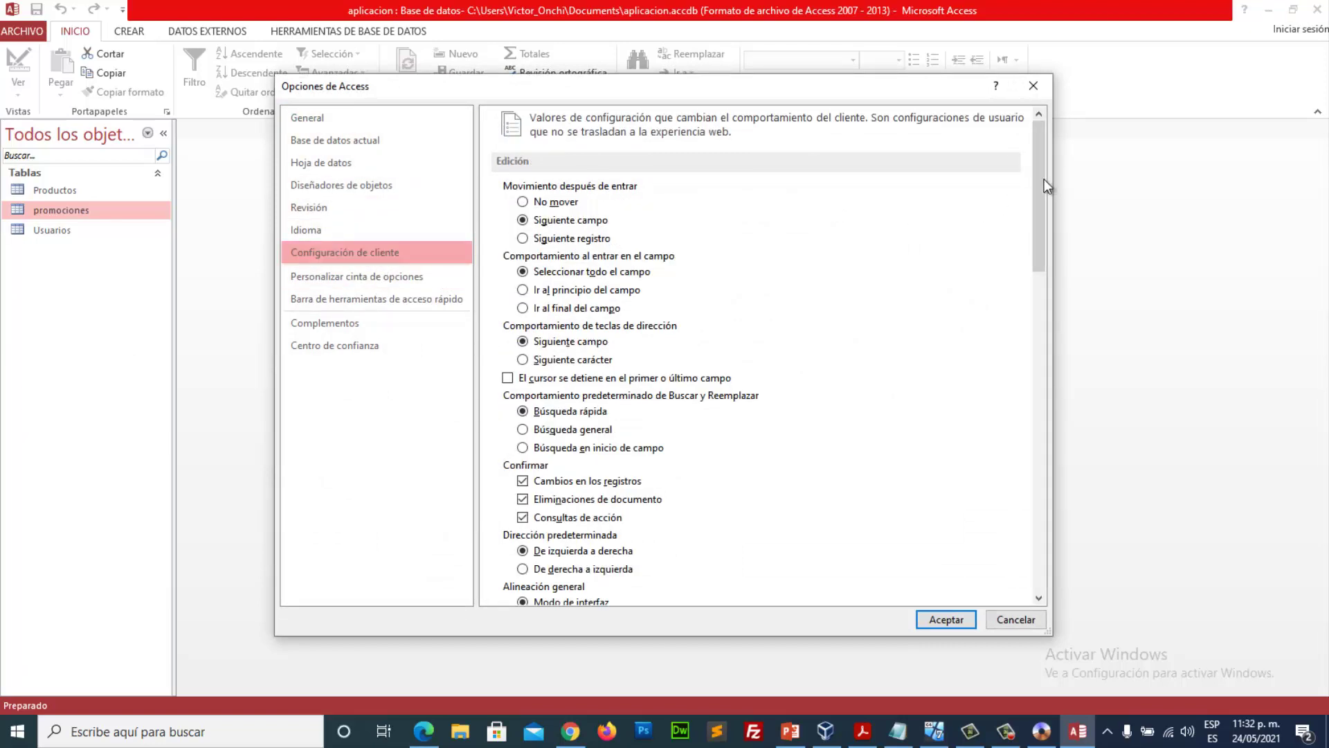
{"action": "left_click_drag", "start_coordinate": [1037, 186], "coordinate": [1029, 435]}
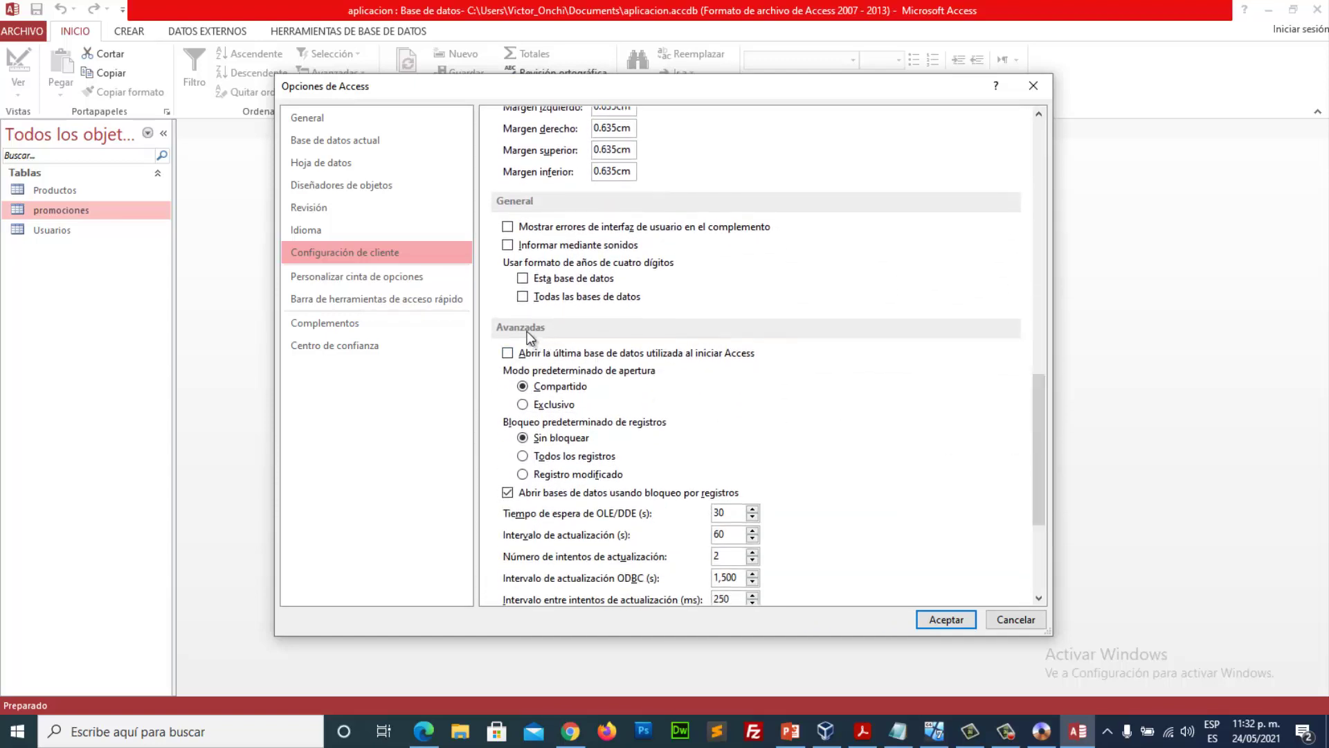
{"action": "left_click_drag", "start_coordinate": [1036, 401], "coordinate": [1036, 420]}
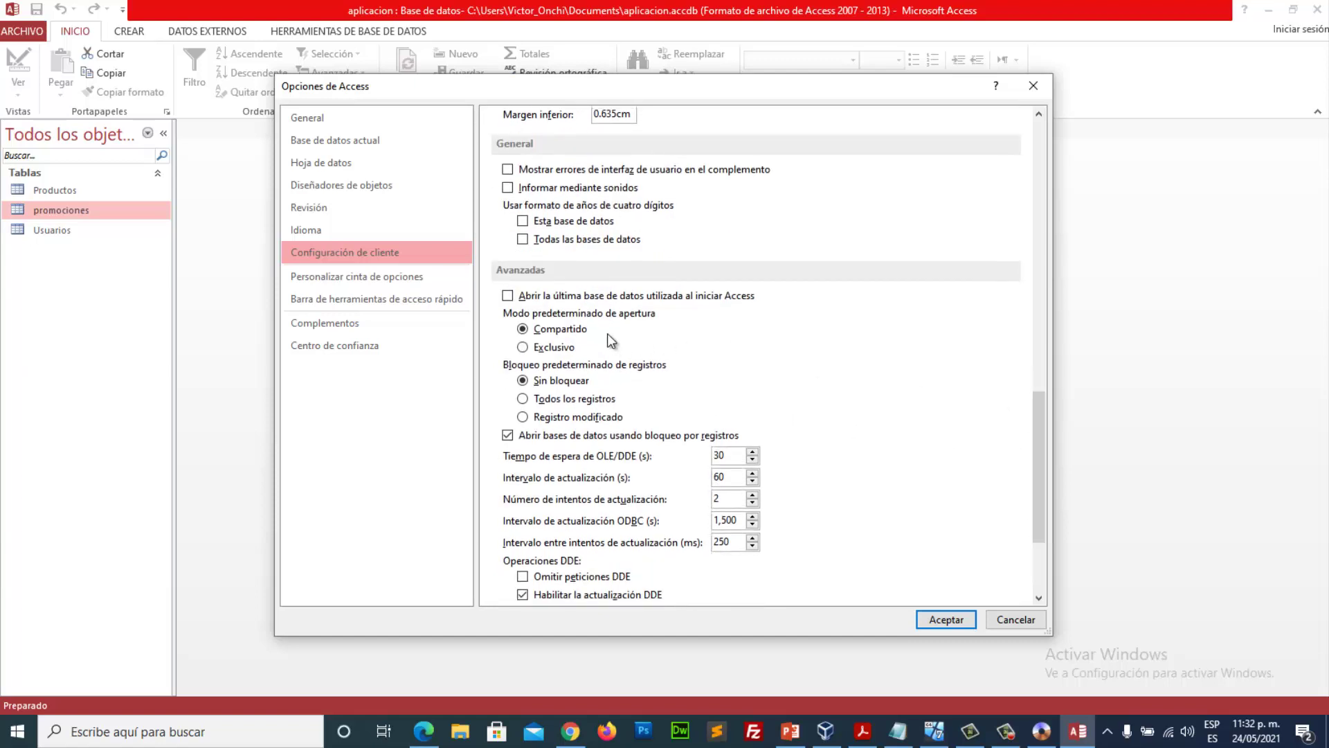
{"action": "left_click", "coordinate": [562, 329]}
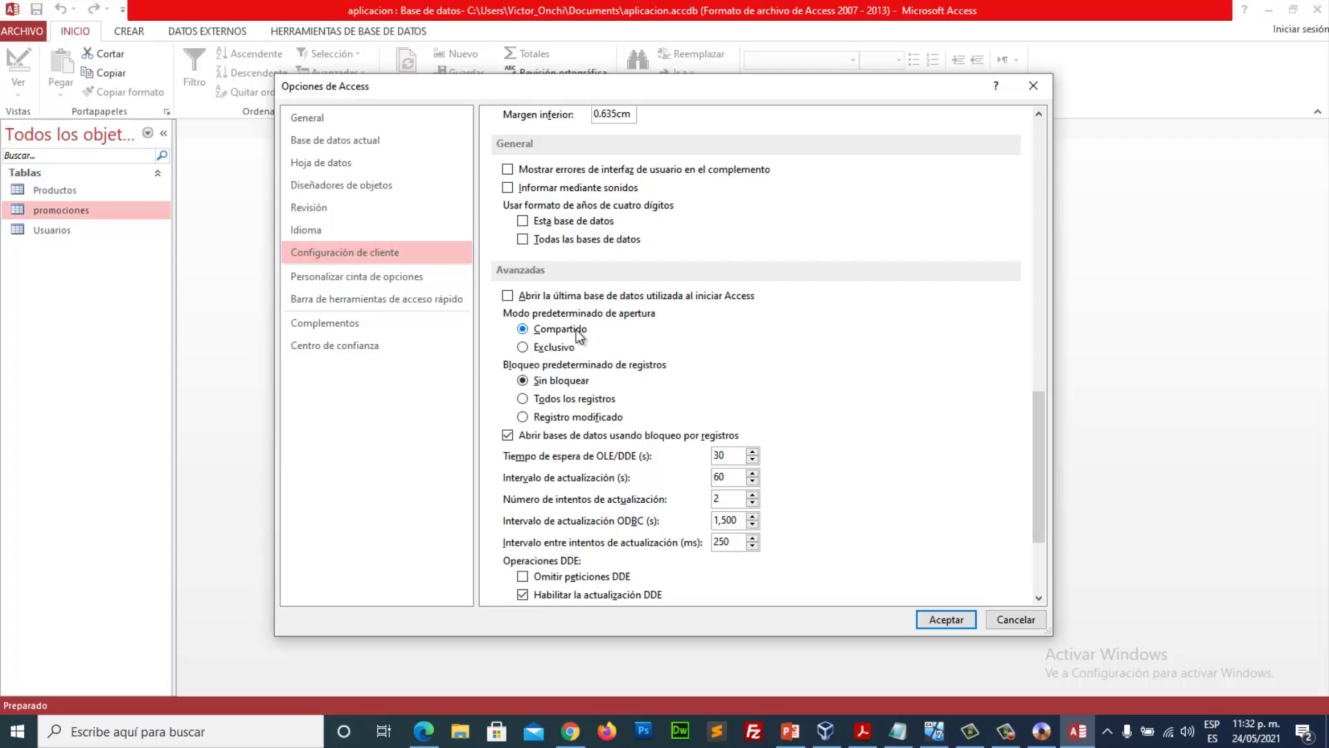
{"action": "left_click", "coordinate": [572, 350]}
{"action": "left_click", "coordinate": [564, 333]}
{"action": "left_click", "coordinate": [962, 618]}
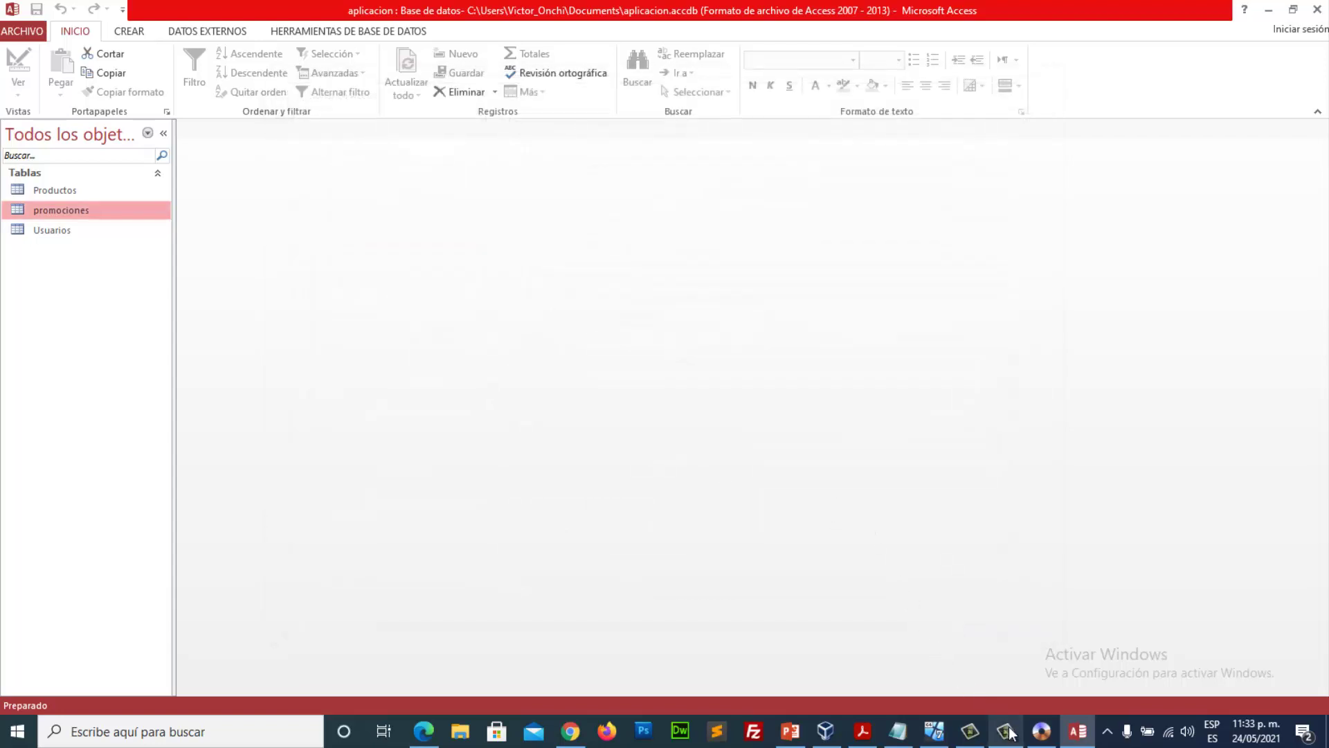
Step: Switch to the Notepad notes, read step 2 about splitting the database, and return to Access
{"action": "left_click", "coordinate": [897, 730]}
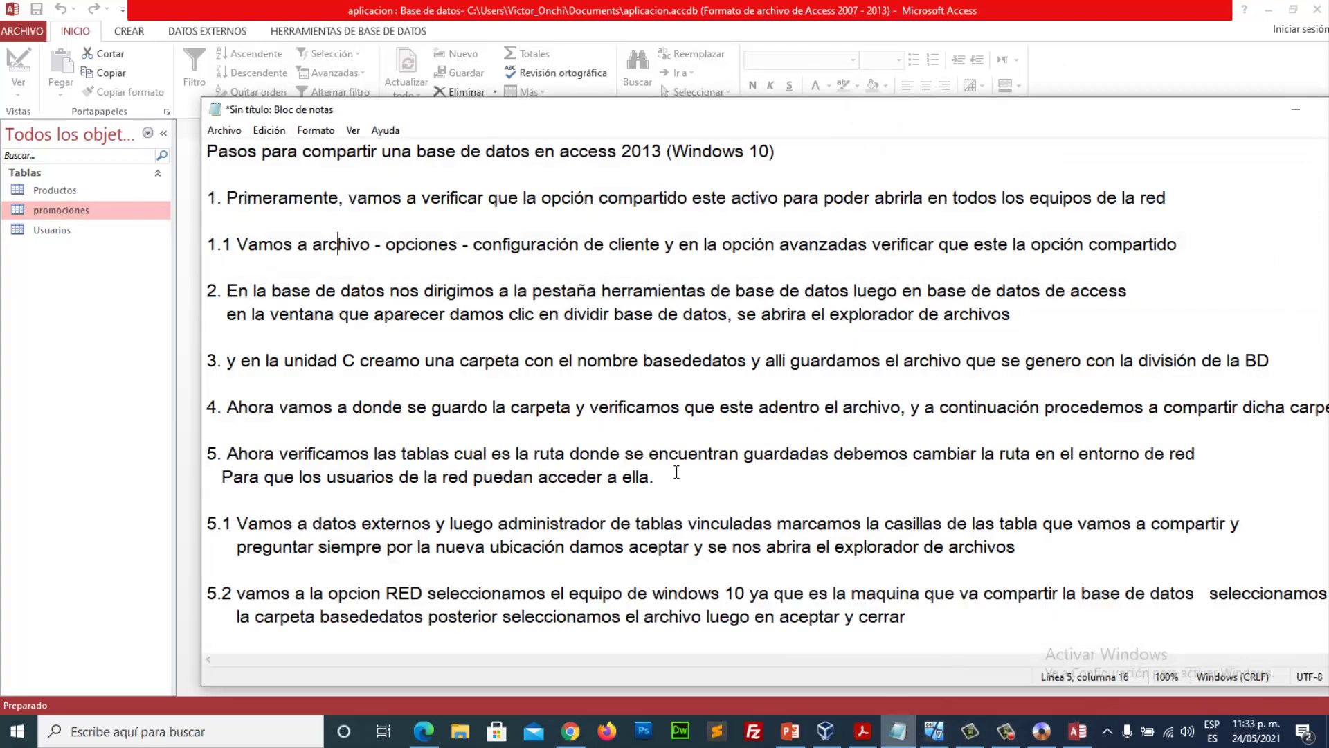
{"action": "left_click", "coordinate": [369, 319]}
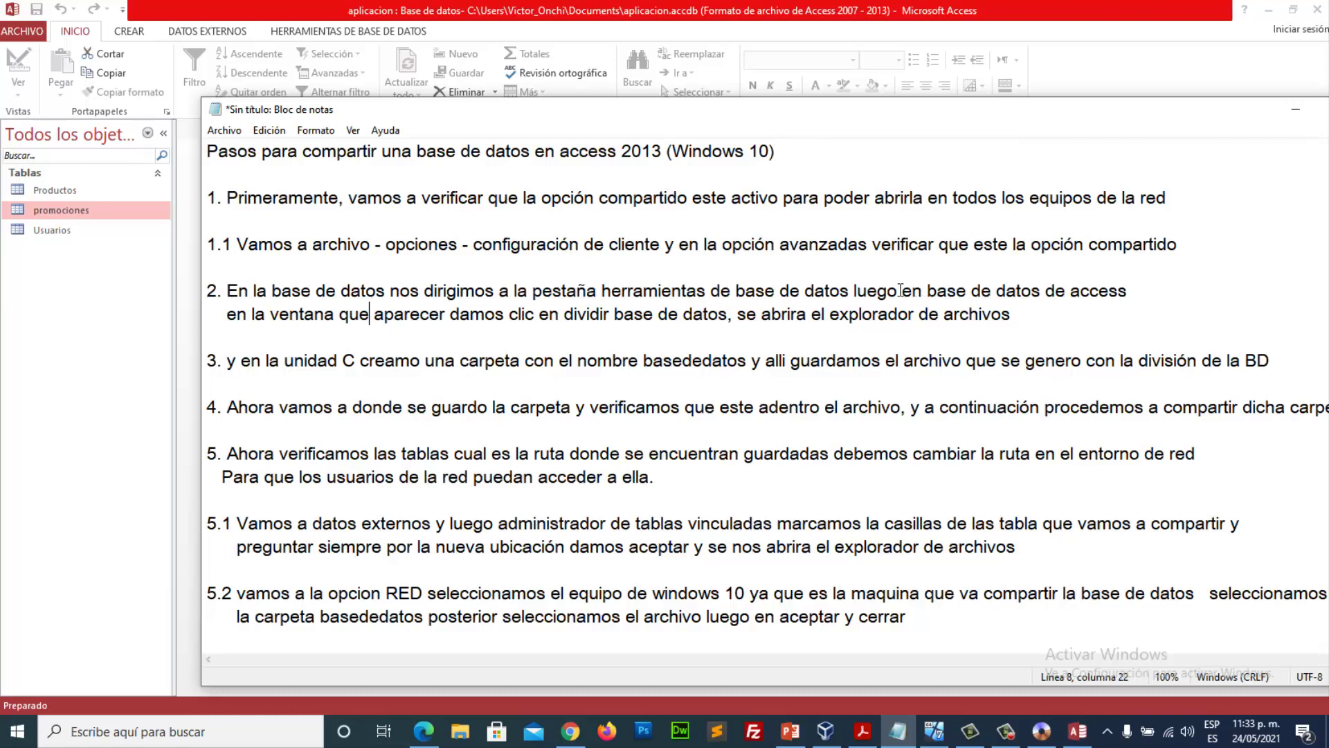
{"action": "left_click", "coordinate": [136, 335]}
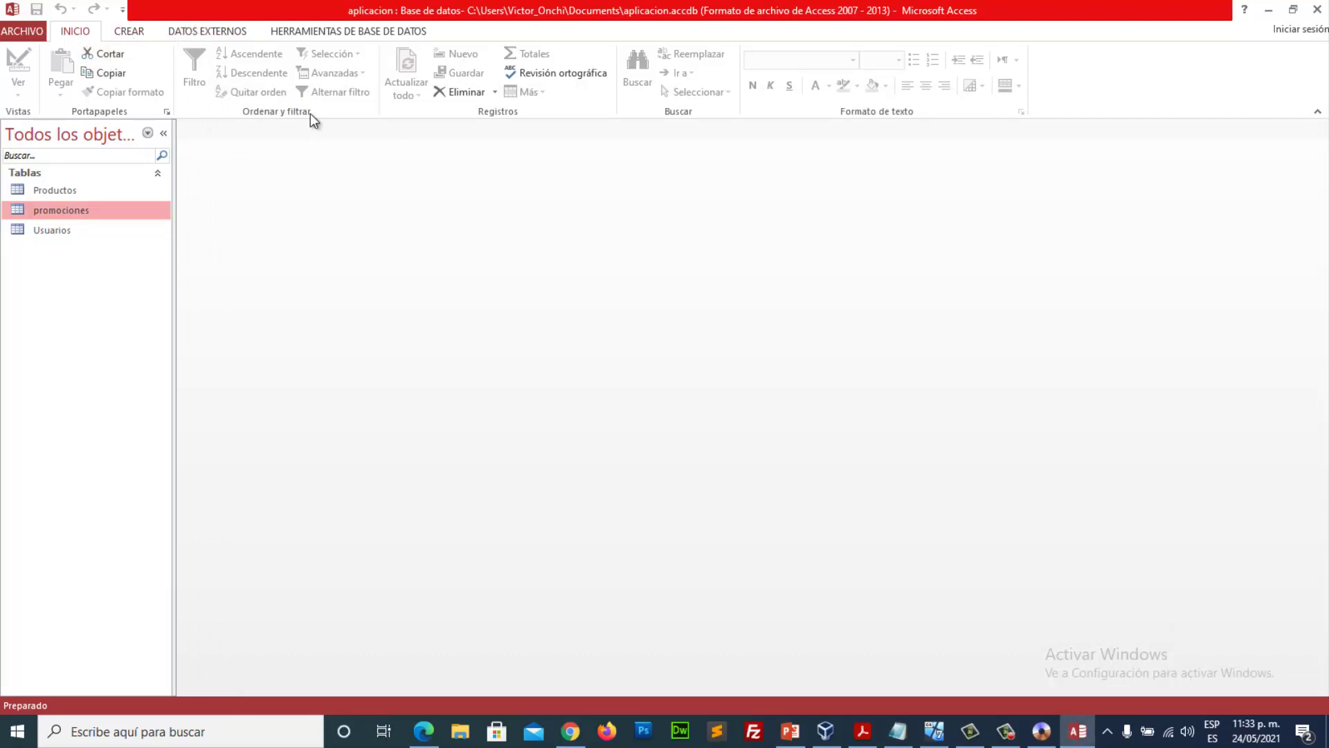
Step: Start the Access database splitter and choose to divide the database, reaching the back-end file's save location
{"action": "left_click", "coordinate": [354, 33]}
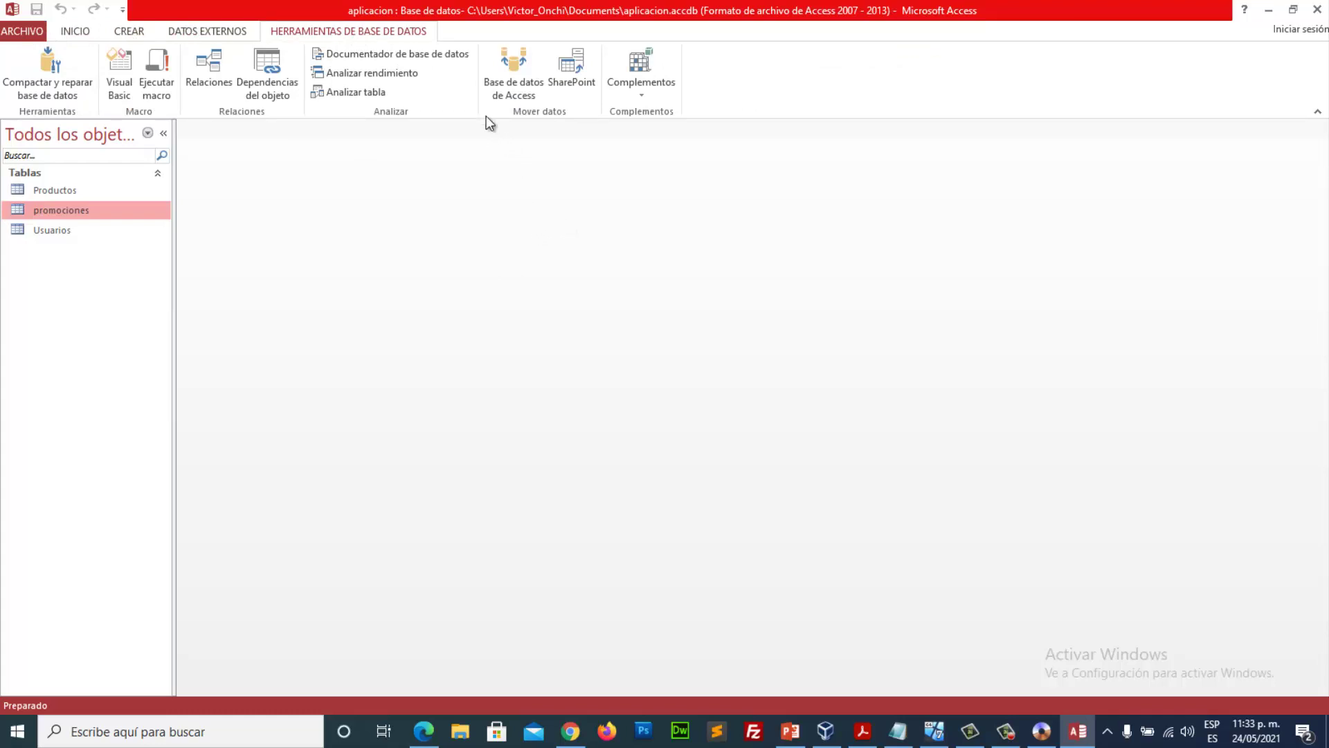
{"action": "left_click", "coordinate": [513, 71]}
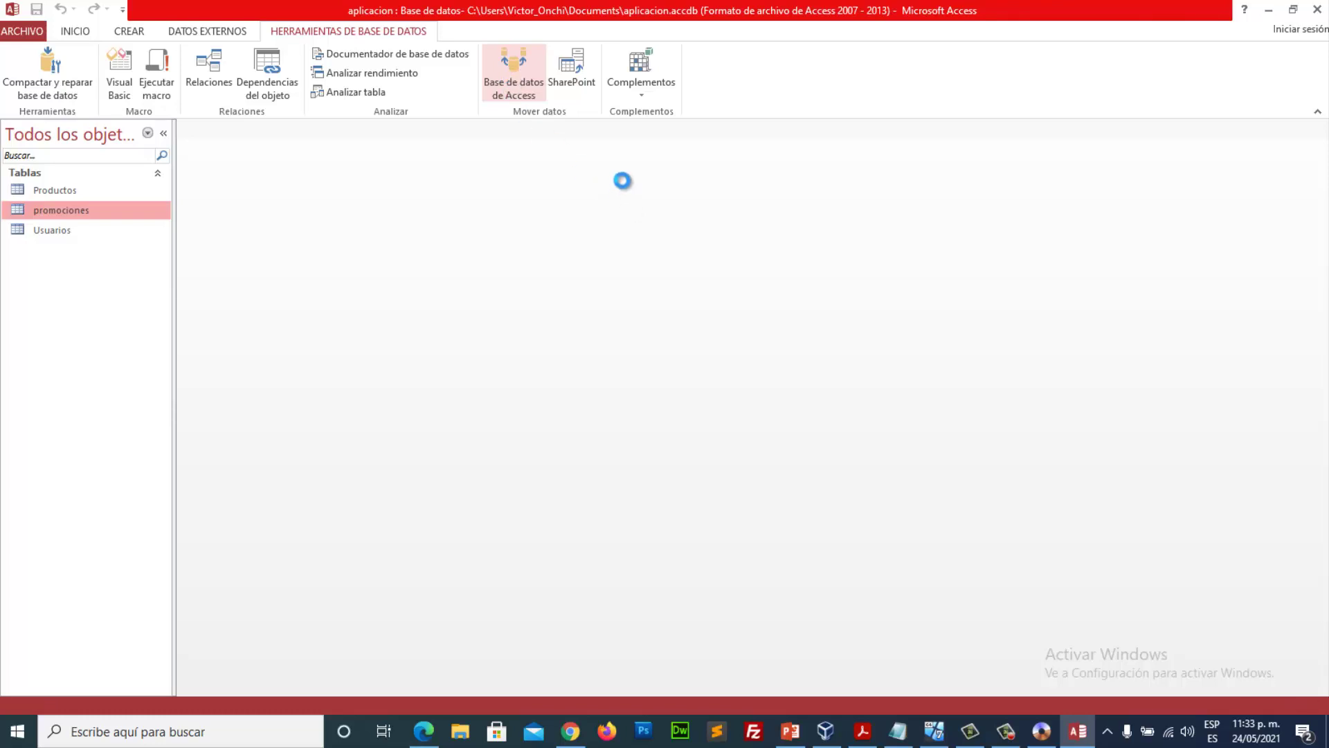
{"action": "left_click", "coordinate": [898, 730]}
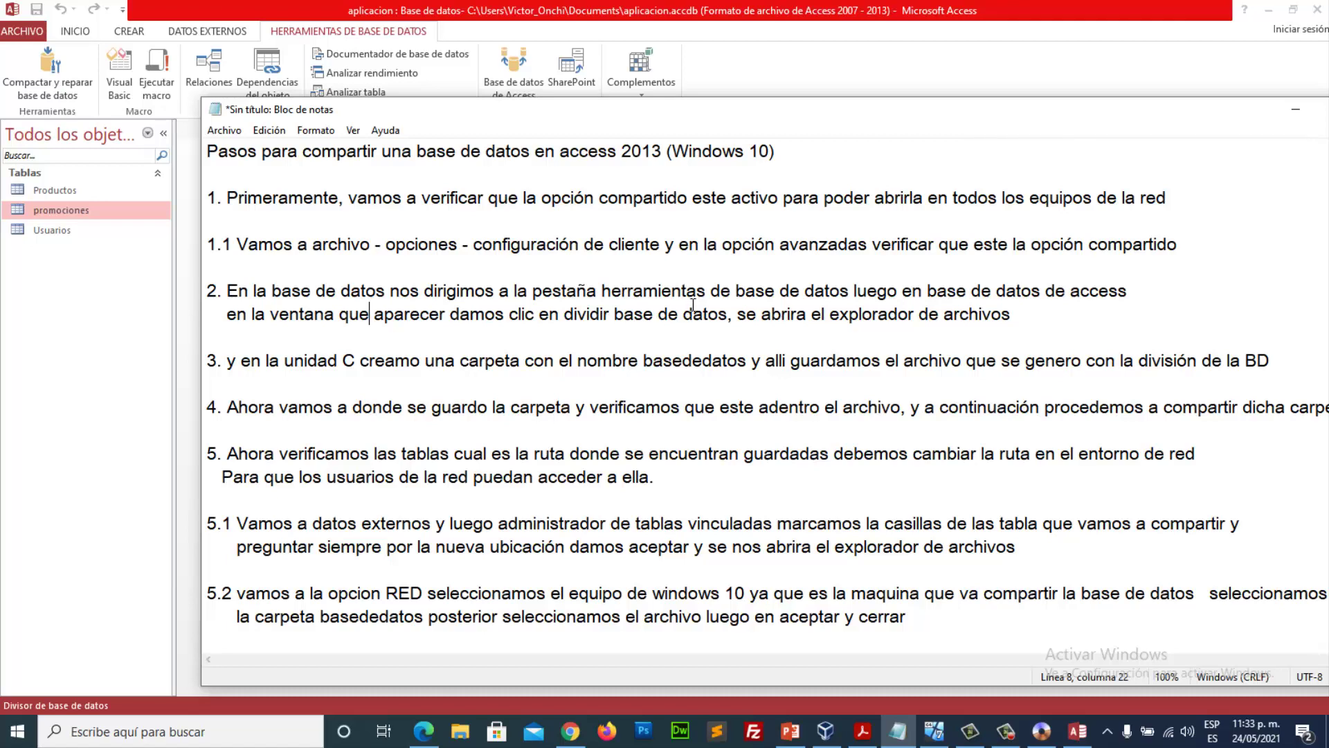
{"action": "left_click", "coordinate": [1296, 109]}
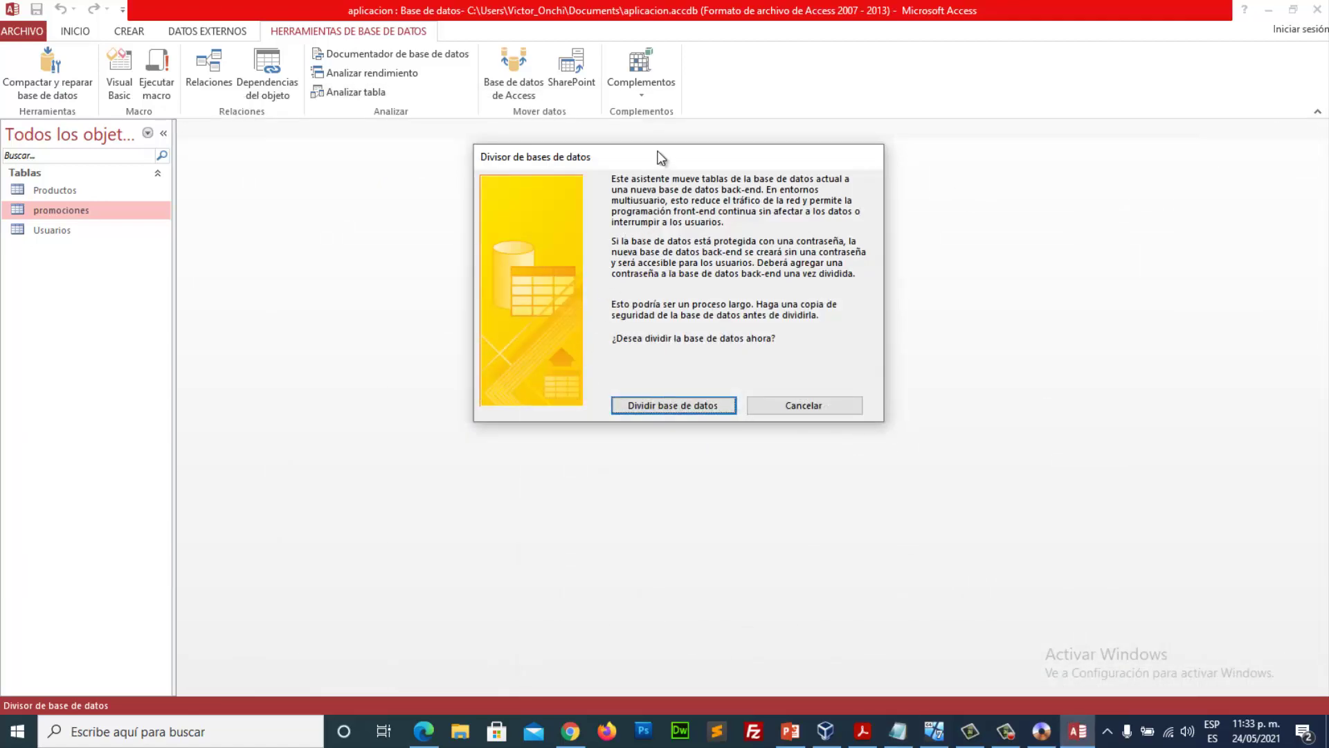
{"action": "left_click_drag", "start_coordinate": [659, 159], "coordinate": [655, 191]}
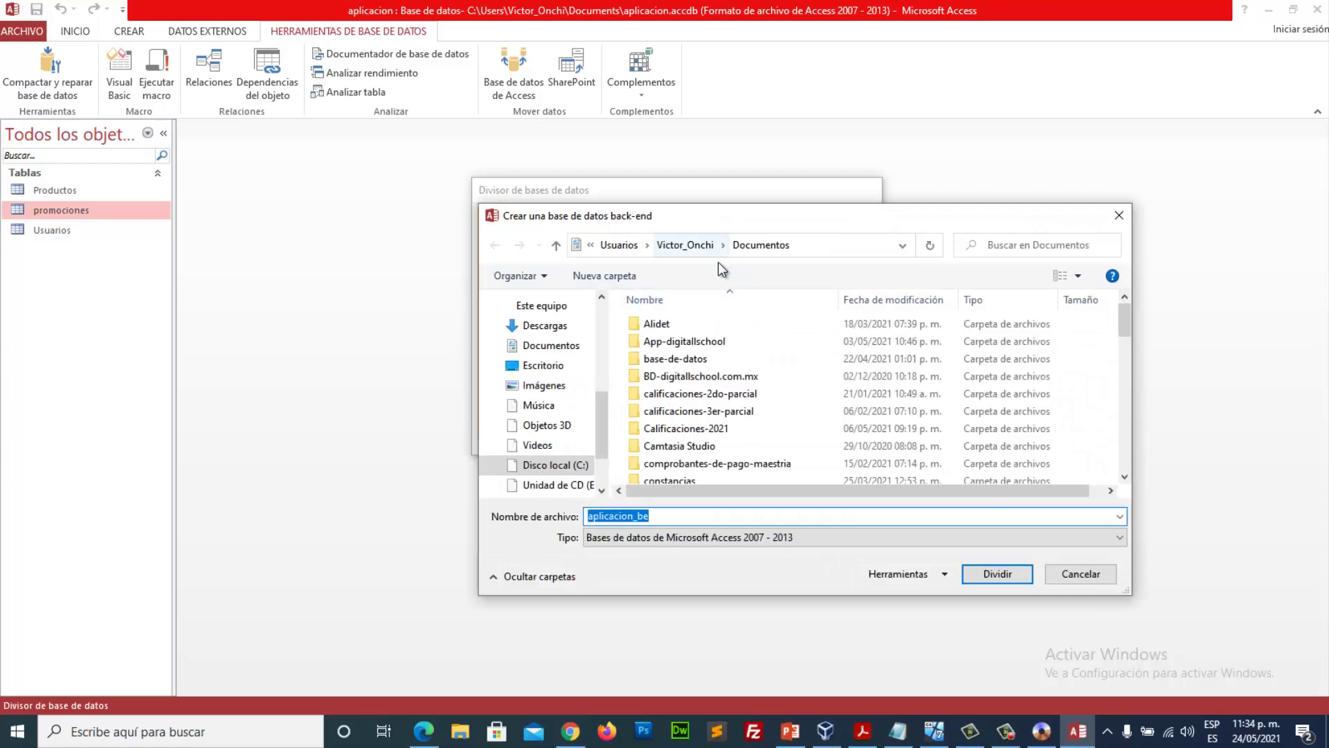
{"action": "left_click_drag", "start_coordinate": [725, 227], "coordinate": [717, 208]}
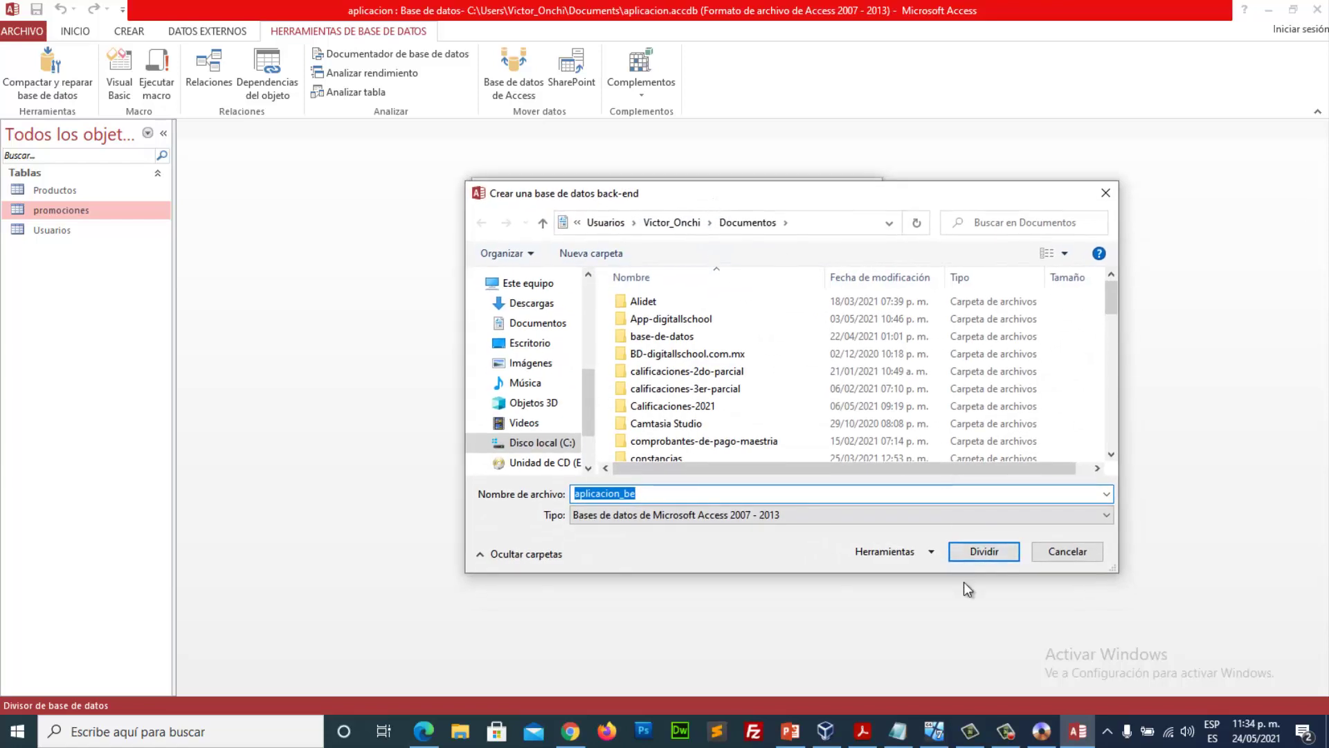
Step: Switch to the Notepad notes, correct "creamo" to "creamos" in step 3, and minimize them
{"action": "left_click", "coordinate": [907, 732]}
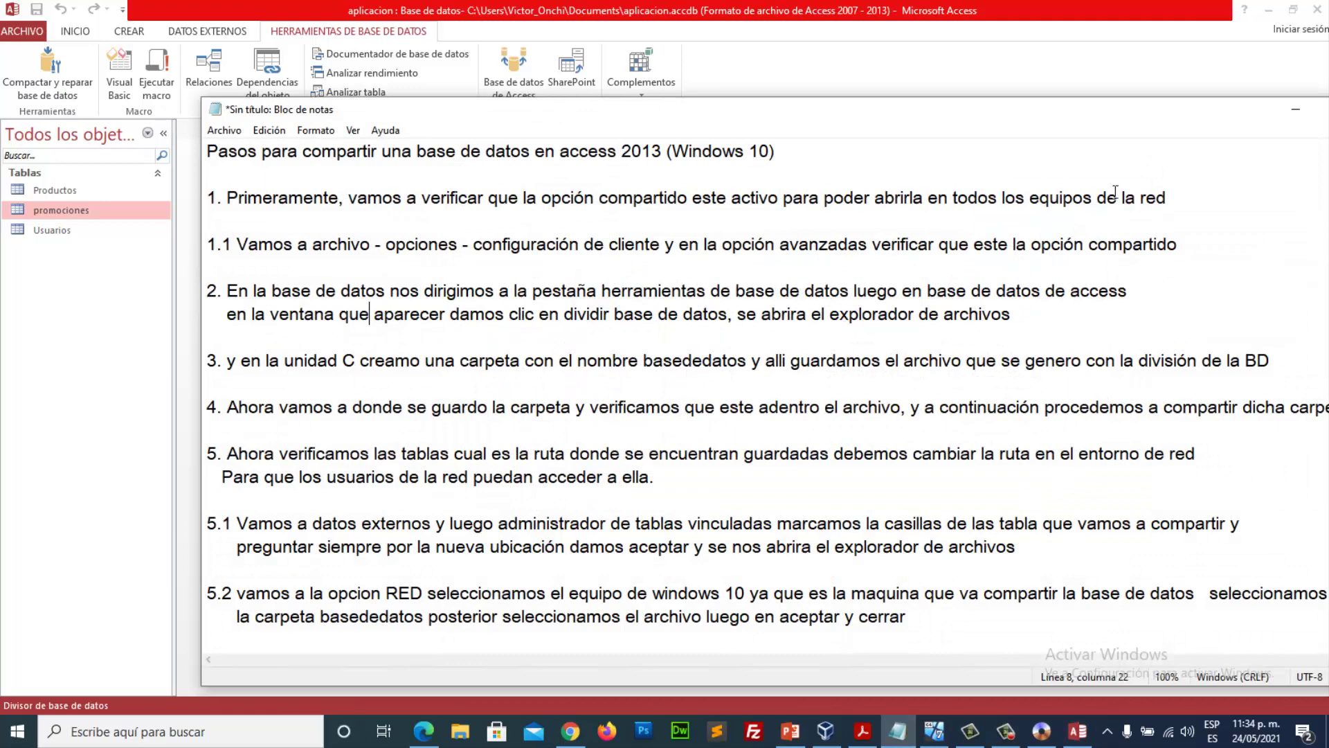
{"action": "left_click", "coordinate": [410, 361]}
{"action": "type", "text": "s"}
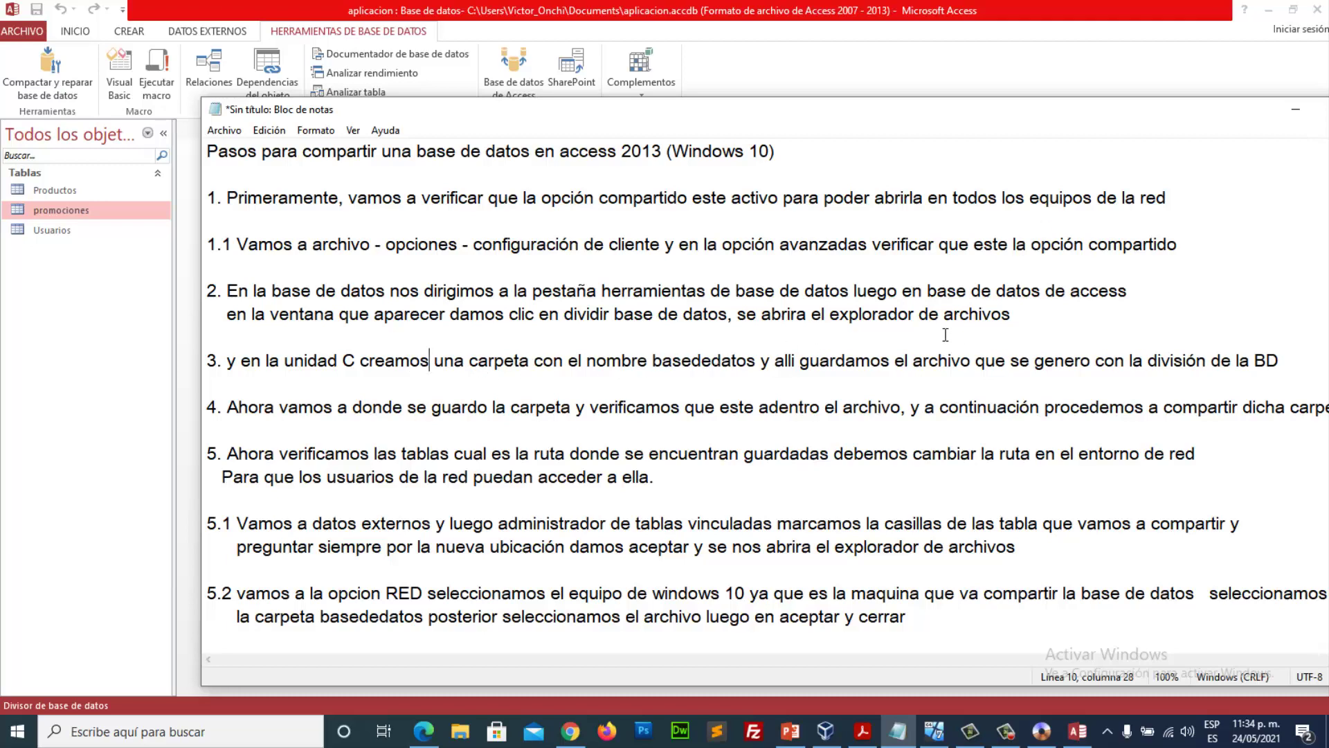
{"action": "left_click", "coordinate": [1294, 114]}
Step: Create a folder named basededatos on Disco local (C:) while choosing where to save the back-end database
{"action": "left_click_drag", "start_coordinate": [654, 193], "coordinate": [631, 186]}
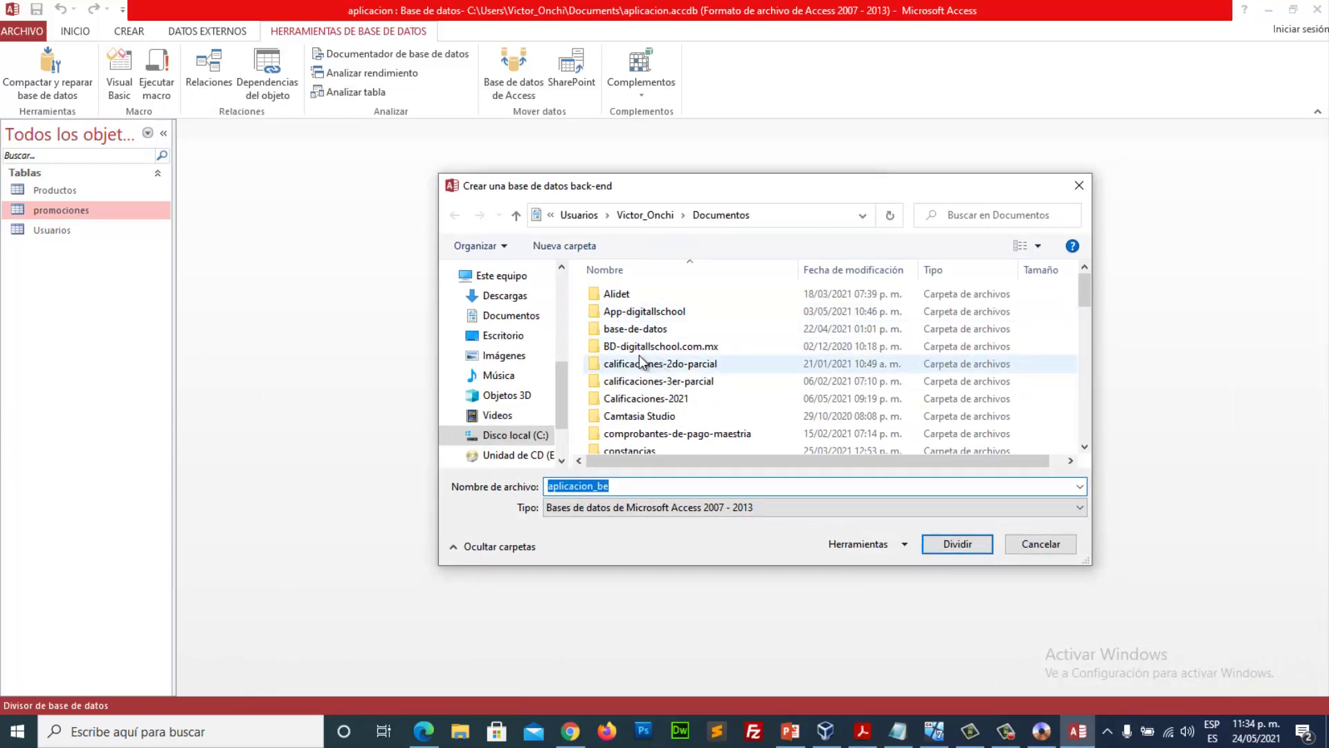
{"action": "left_click", "coordinate": [521, 436]}
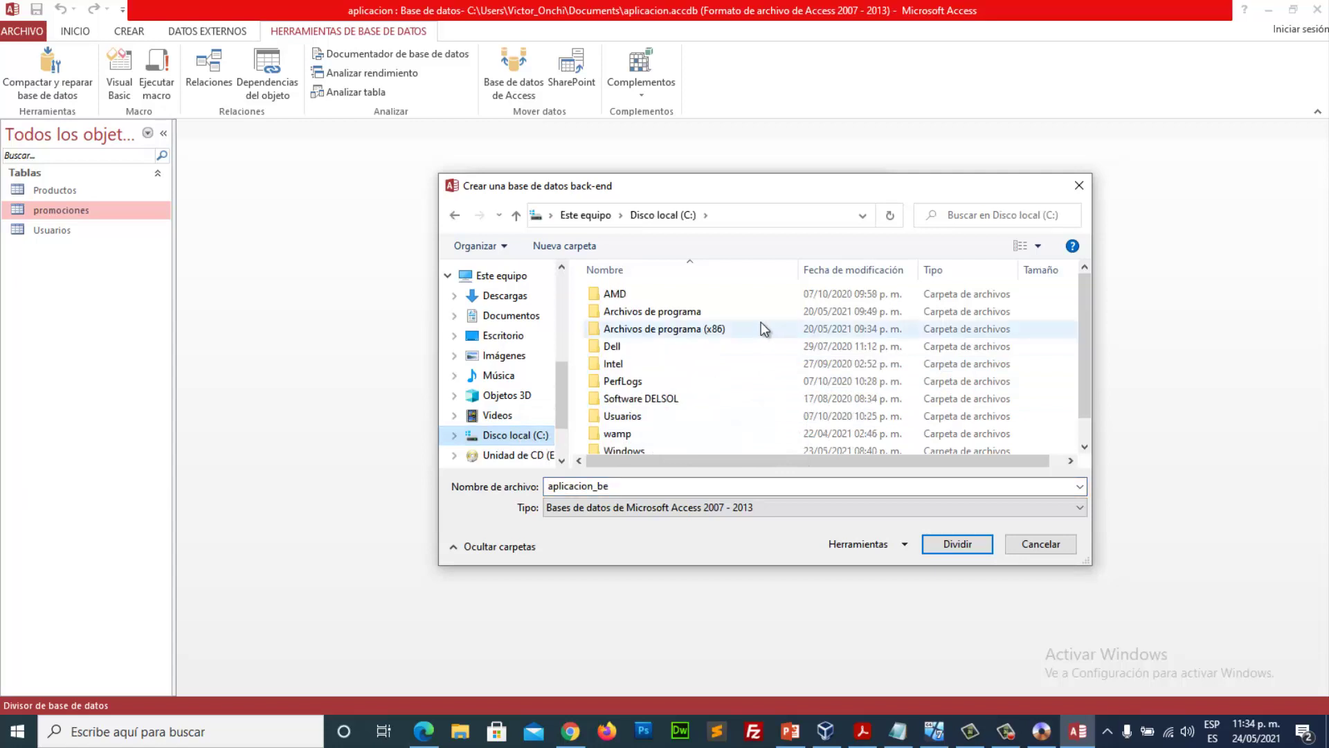
{"action": "left_click_drag", "start_coordinate": [1080, 318], "coordinate": [1082, 281]}
{"action": "left_click", "coordinate": [599, 245]}
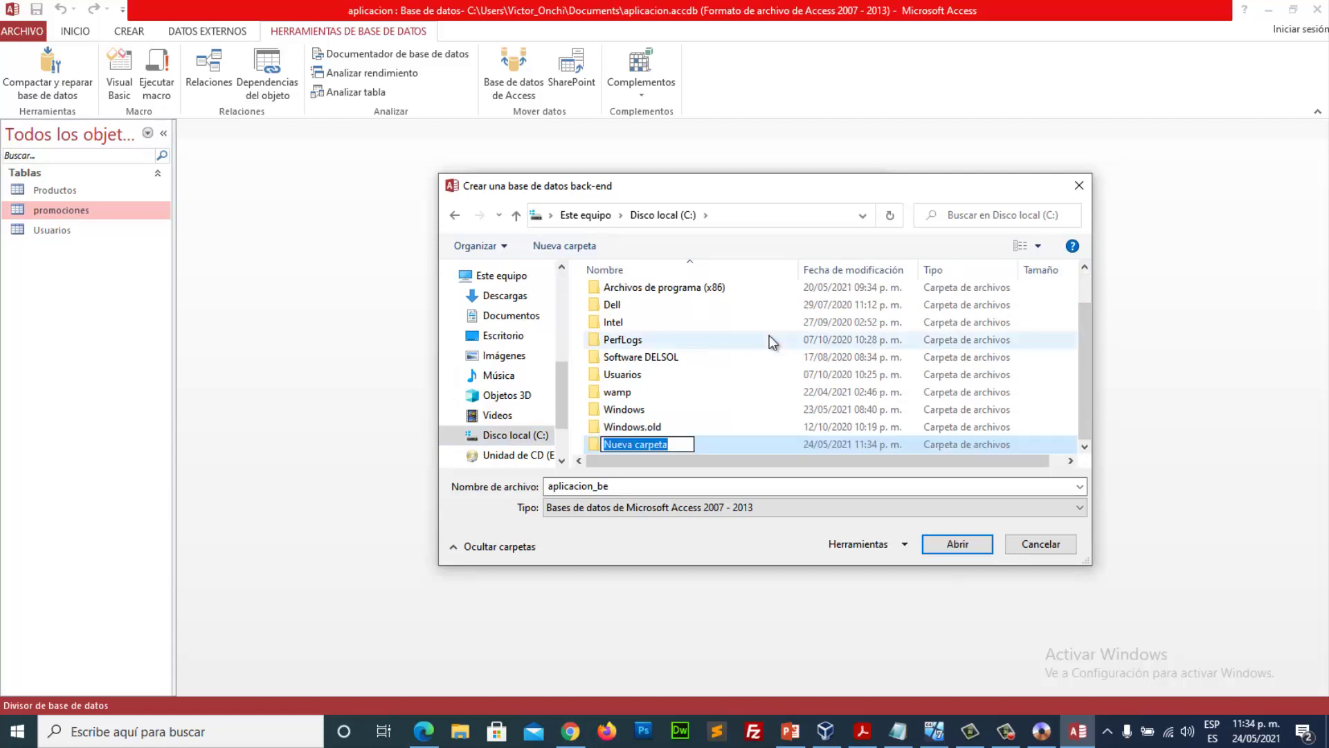
{"action": "type", "text": "based"}
{"action": "type", "text": "ededatos"}
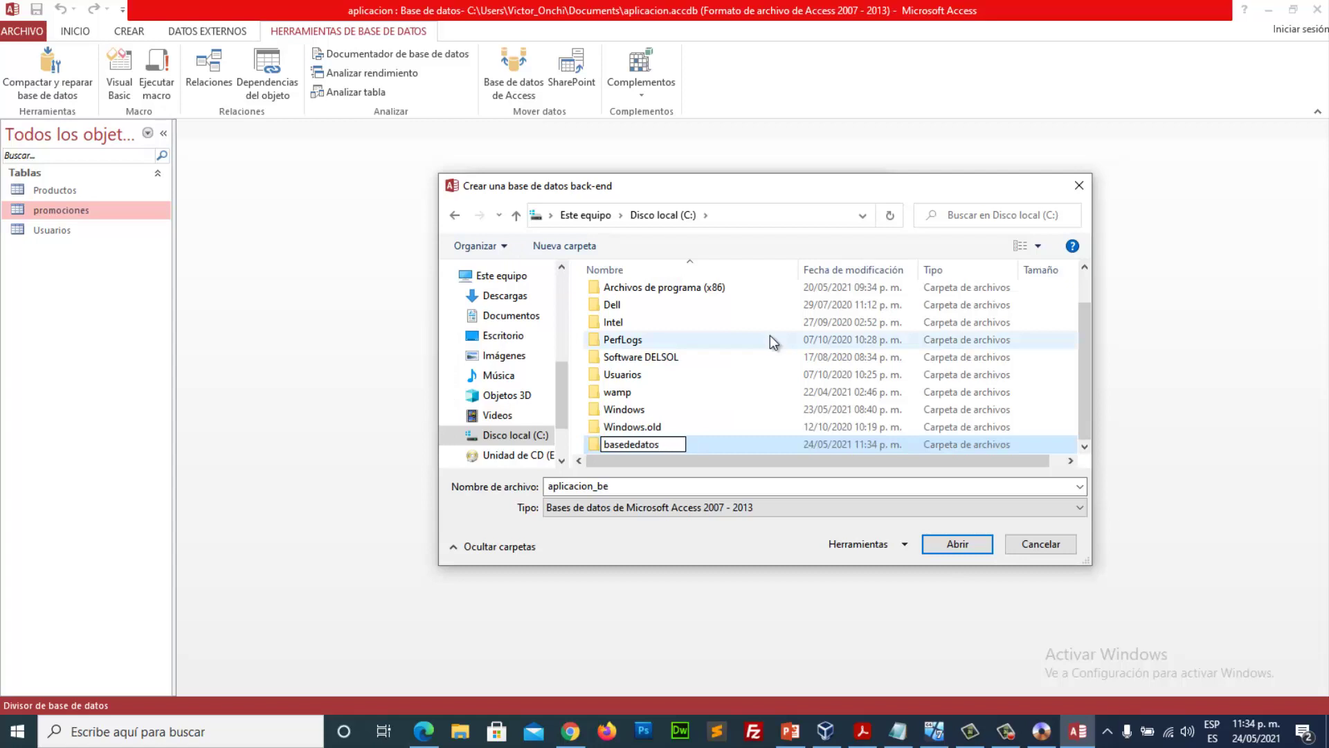
{"action": "key", "text": "Return"}
Step: Split the database with the back-end file aplicacion_be saved in the basededatos folder, and close the confirmation
{"action": "double_click", "coordinate": [818, 443]}
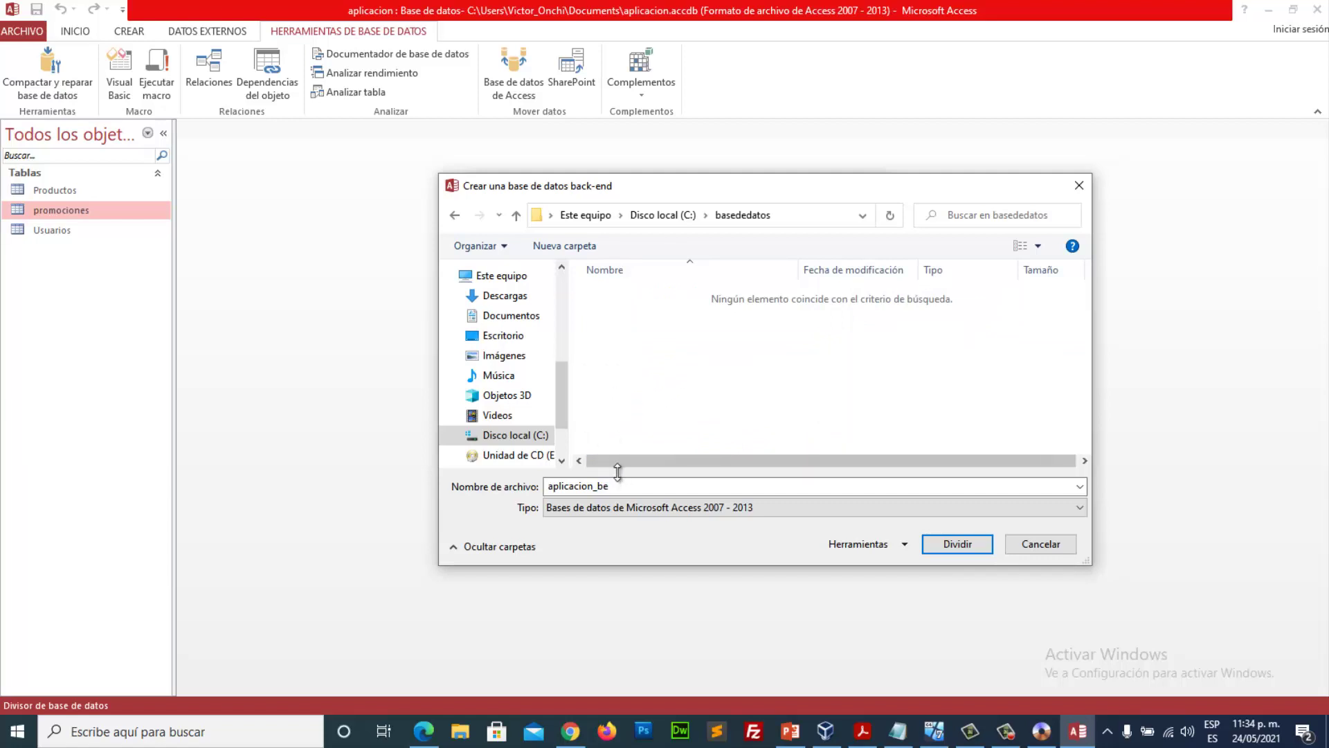
{"action": "left_click", "coordinate": [962, 545]}
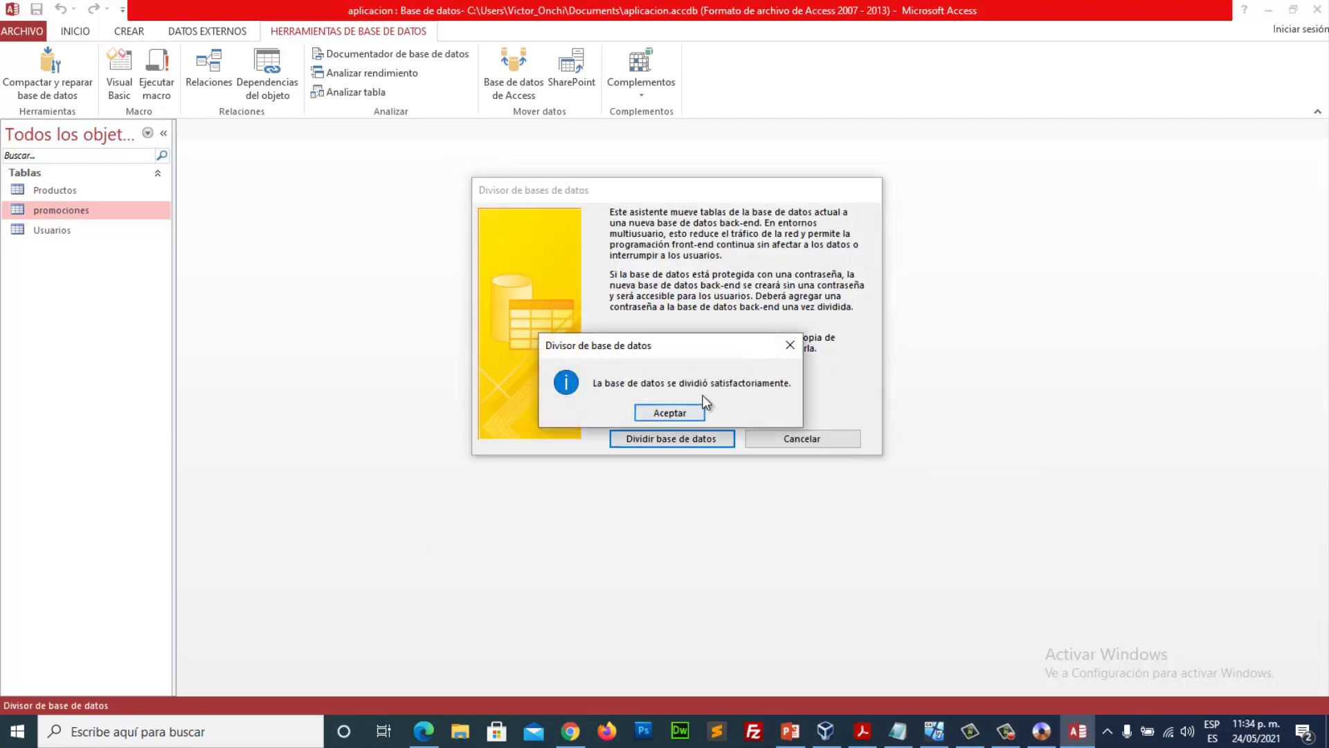
{"action": "left_click", "coordinate": [672, 413]}
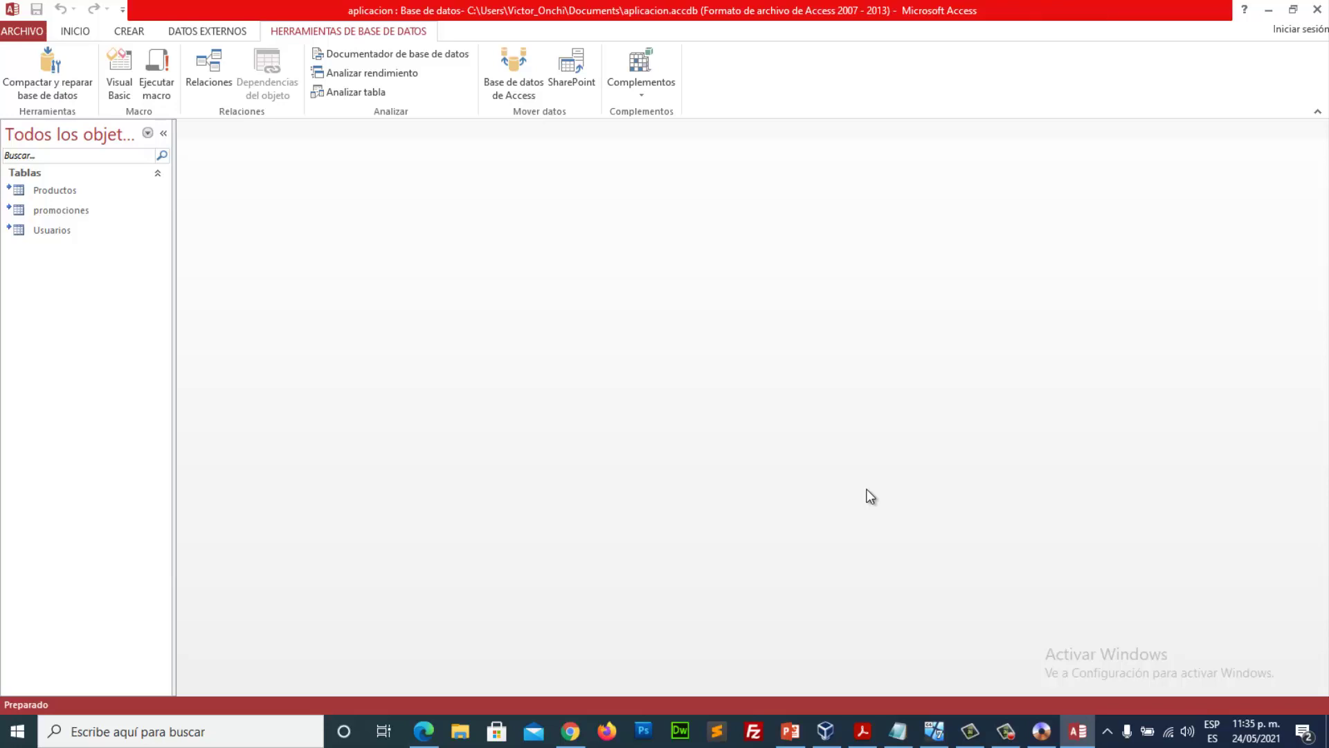
Step: Switch to the Notepad notes, shift the window until step 4 fits, read it, and minimize the notes
{"action": "left_click", "coordinate": [898, 731]}
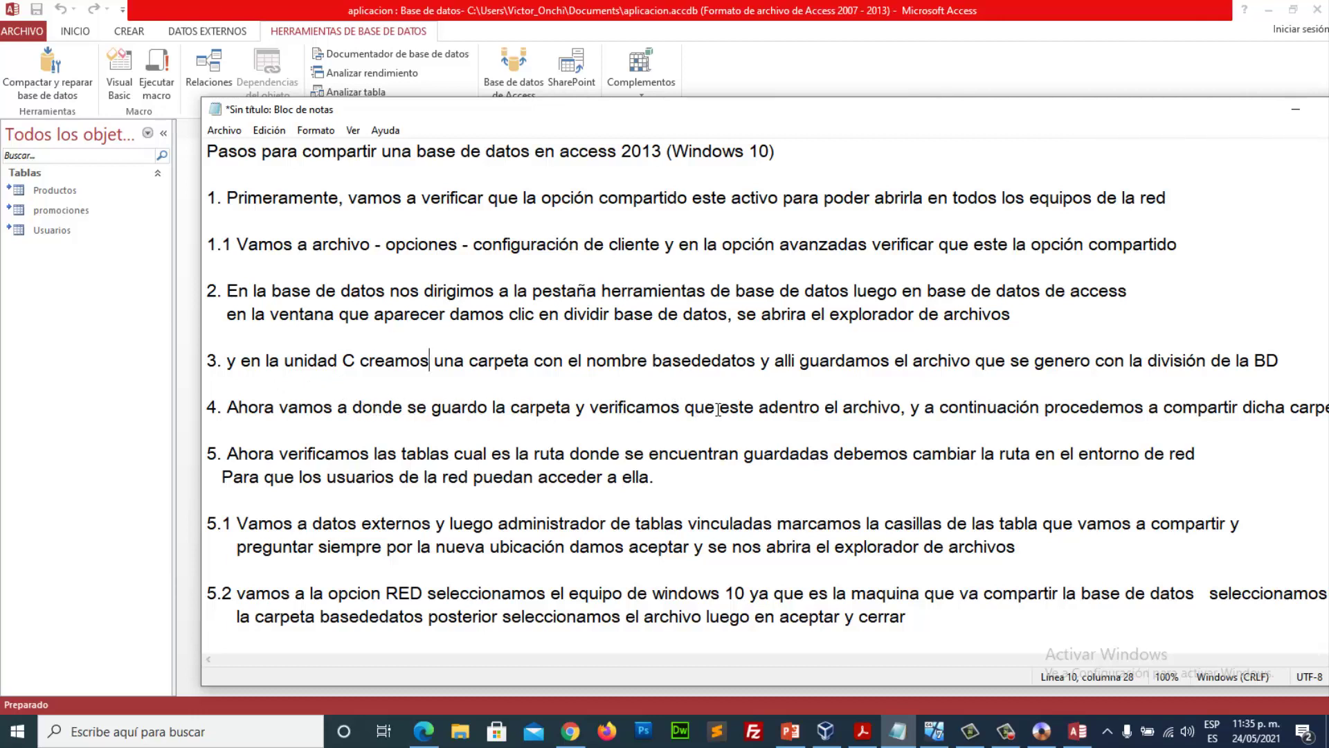
{"action": "left_click_drag", "start_coordinate": [877, 111], "coordinate": [796, 110]}
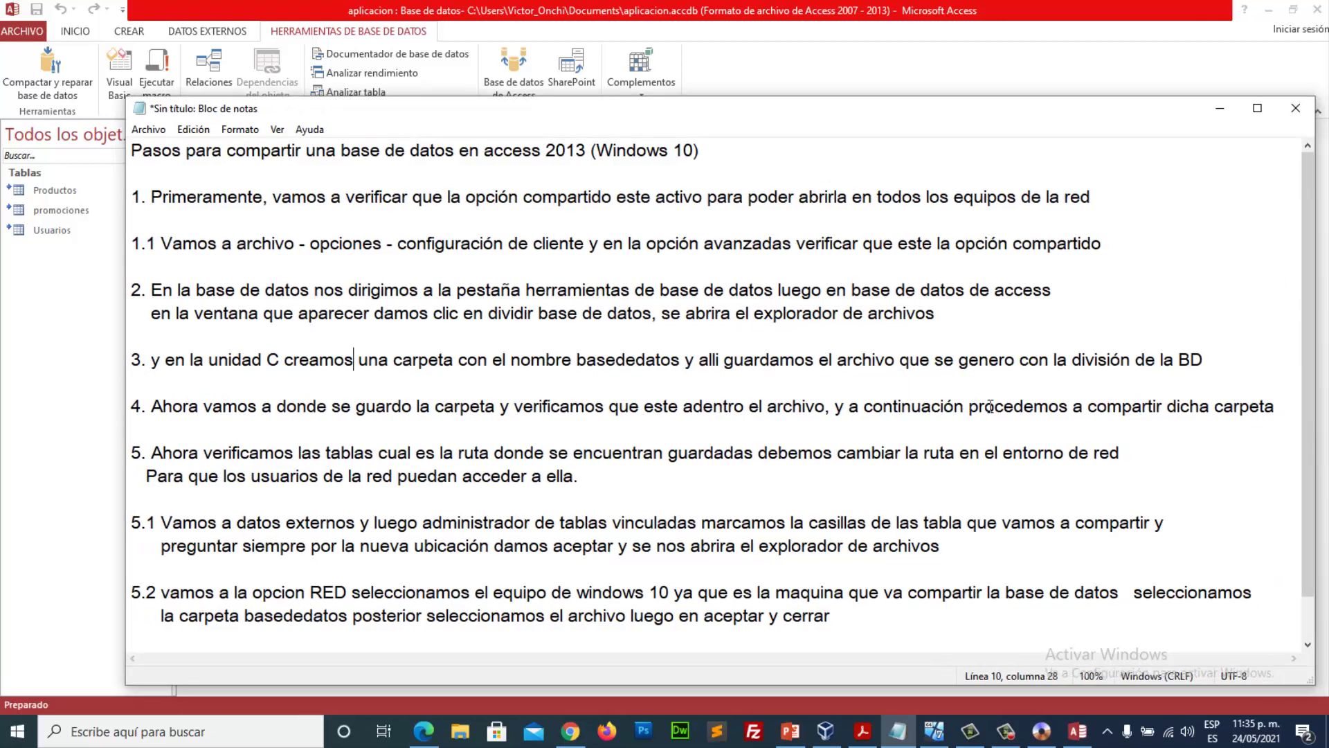
{"action": "left_click", "coordinate": [1224, 109]}
Step: Switch to File Explorer and check for the aplicacion_be file in the basededatos folder on Disco local (C:)
{"action": "left_click", "coordinate": [466, 736]}
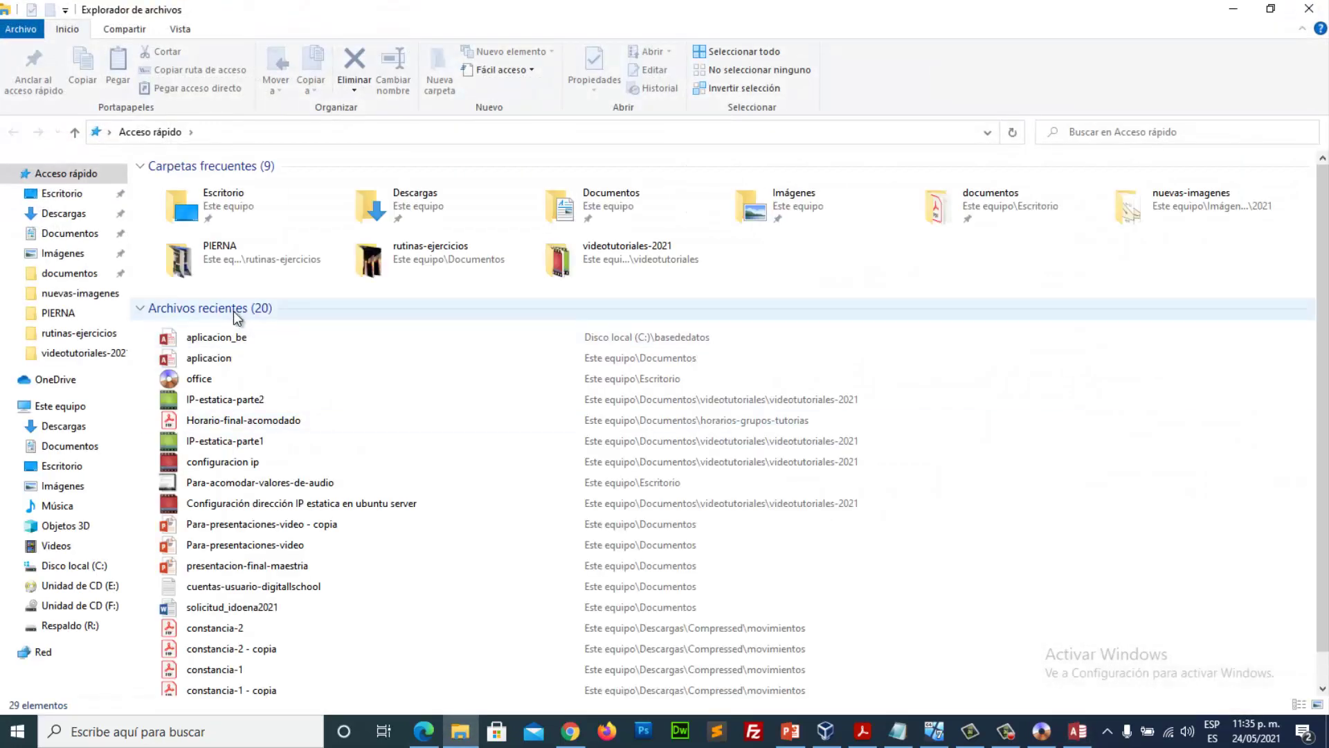
{"action": "left_click", "coordinate": [94, 567]}
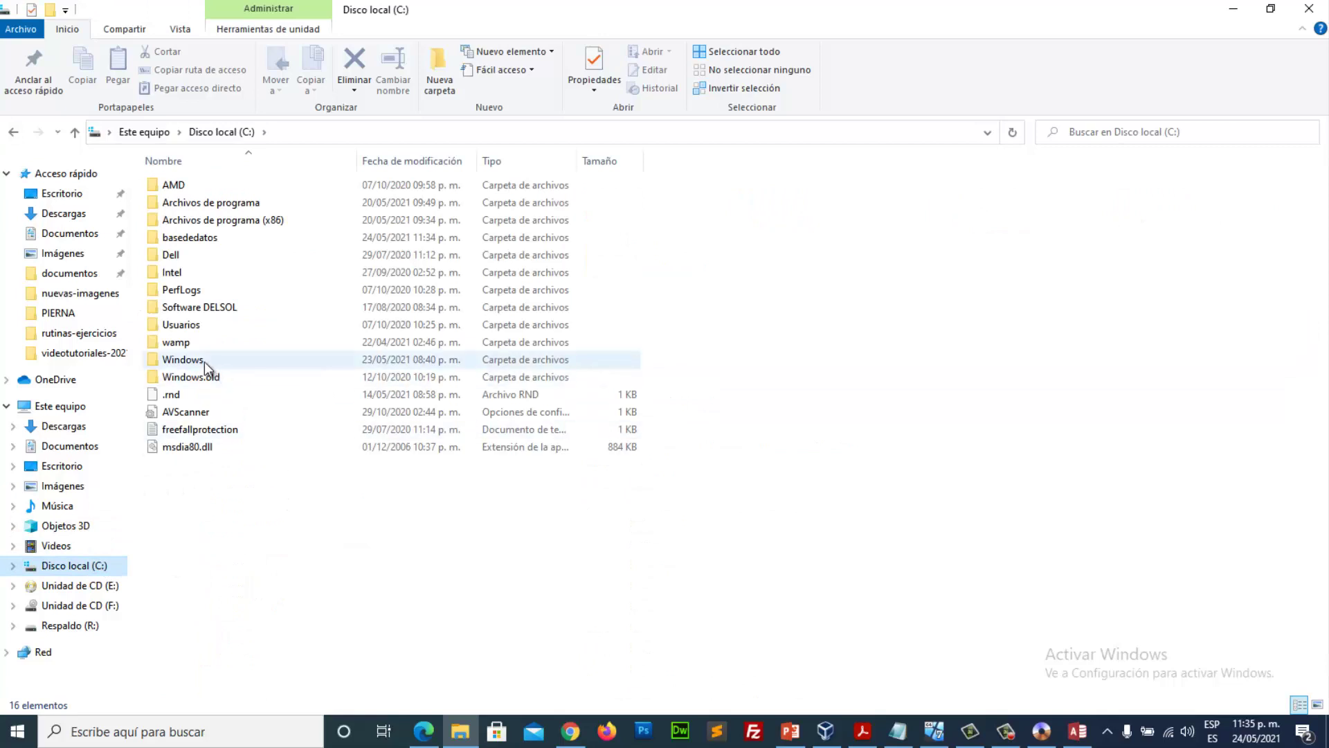
{"action": "double_click", "coordinate": [222, 236]}
{"action": "left_click", "coordinate": [184, 187]}
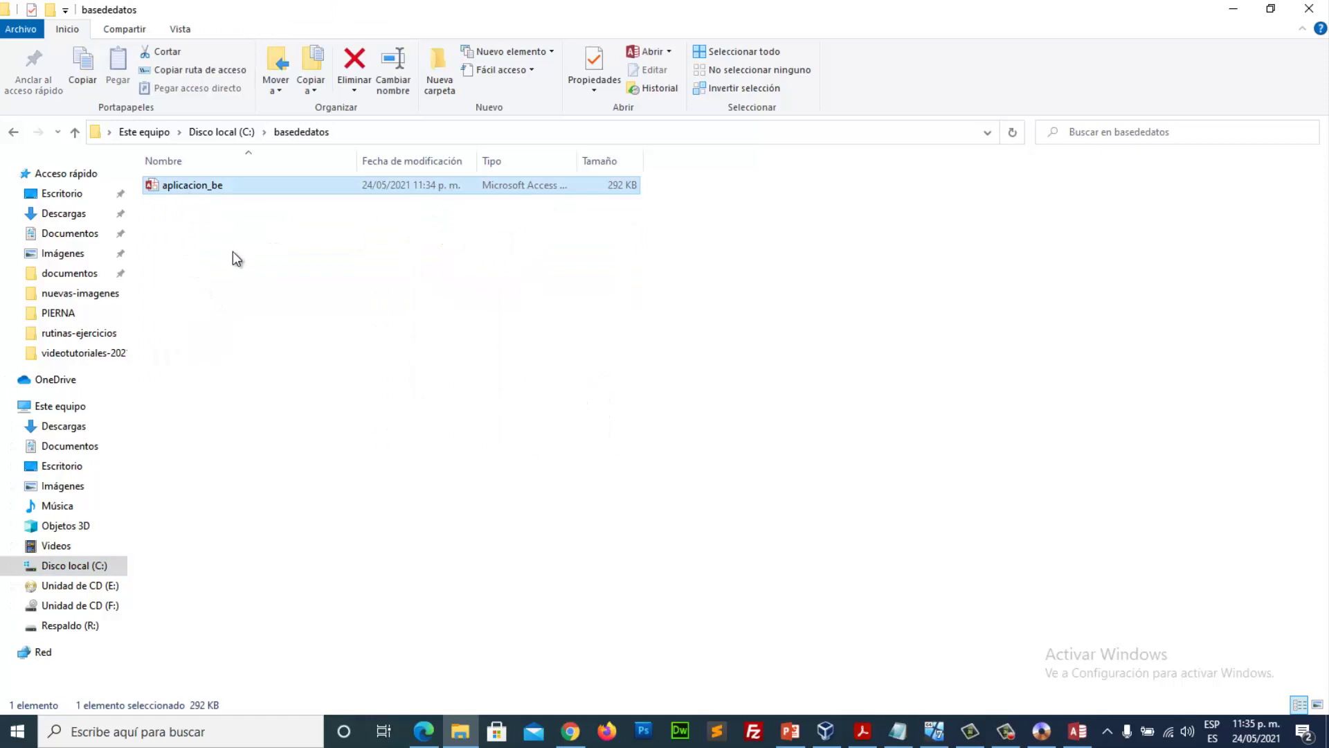
{"action": "left_click", "coordinate": [205, 249]}
Step: Share the basededatos folder through advanced sharing in its properties, keeping basededatos as the share name
{"action": "left_click", "coordinate": [14, 133]}
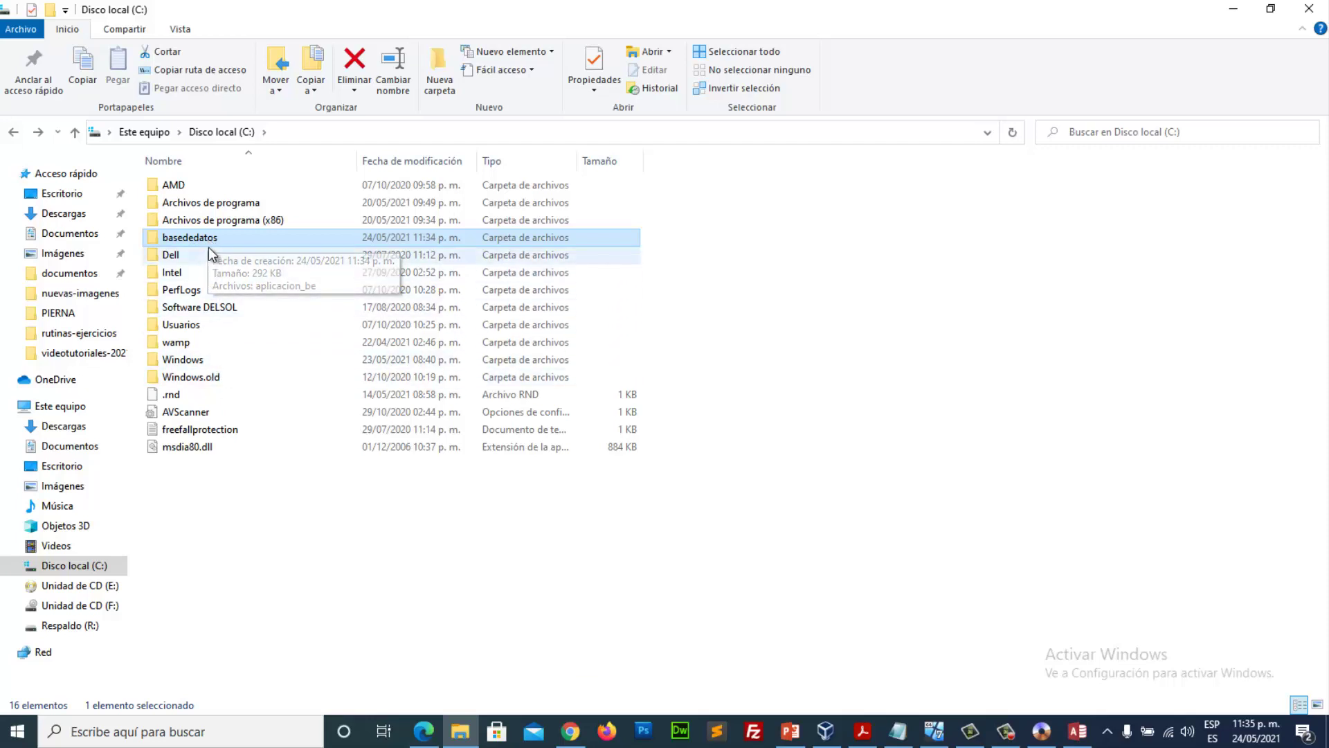
{"action": "right_click", "coordinate": [212, 236]}
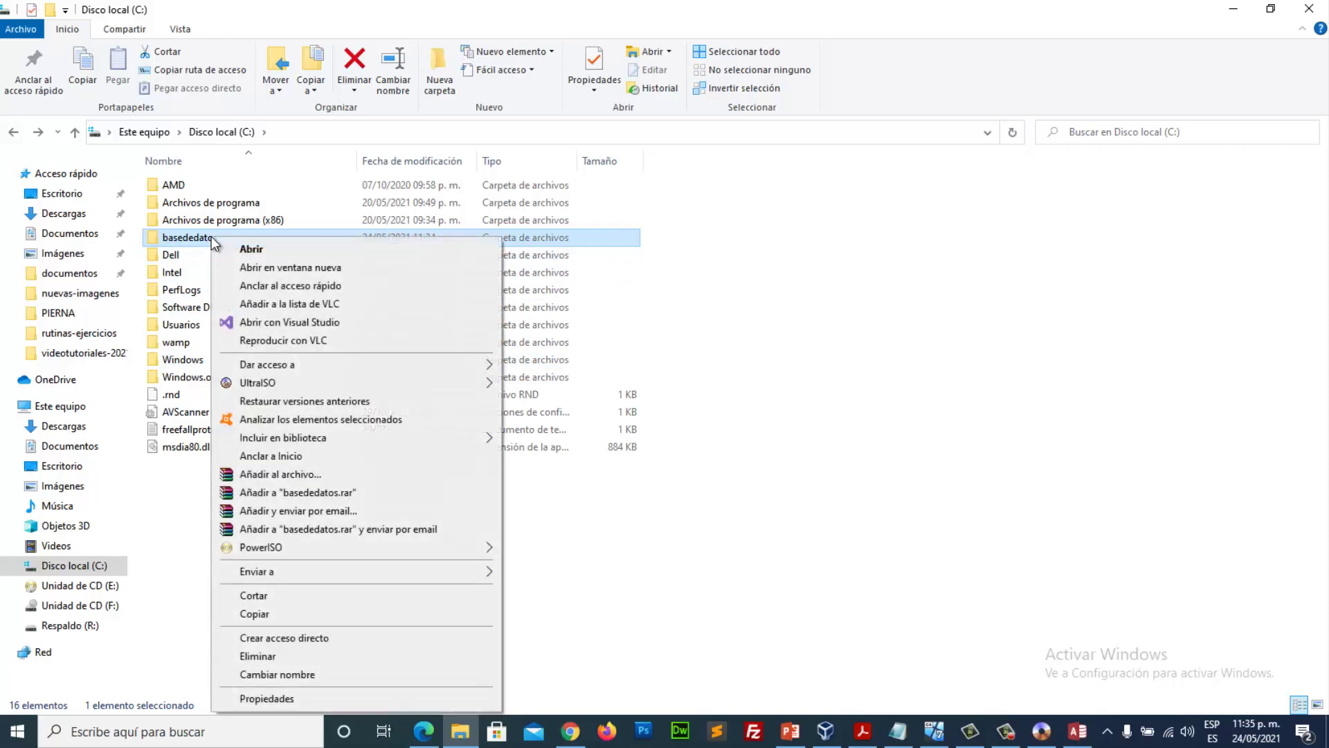
{"action": "left_click", "coordinate": [266, 698]}
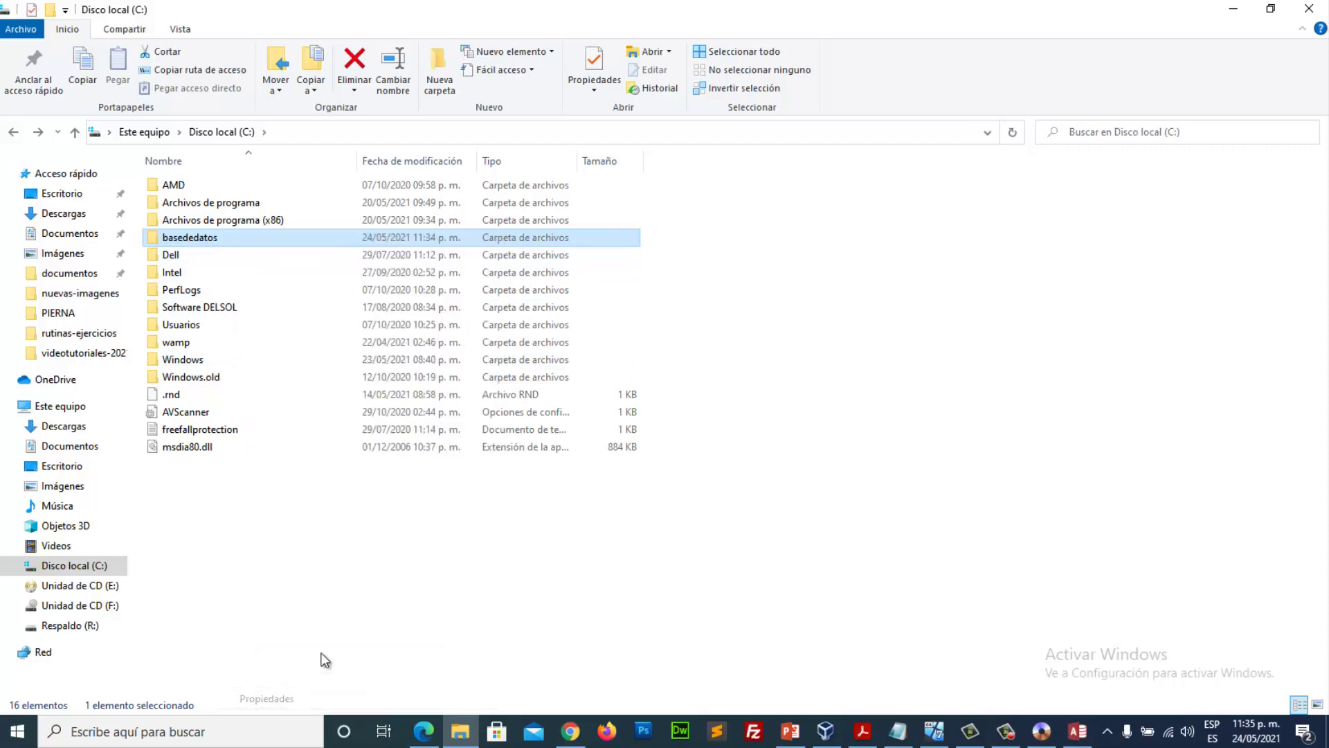
{"action": "left_click_drag", "start_coordinate": [346, 253], "coordinate": [670, 214]}
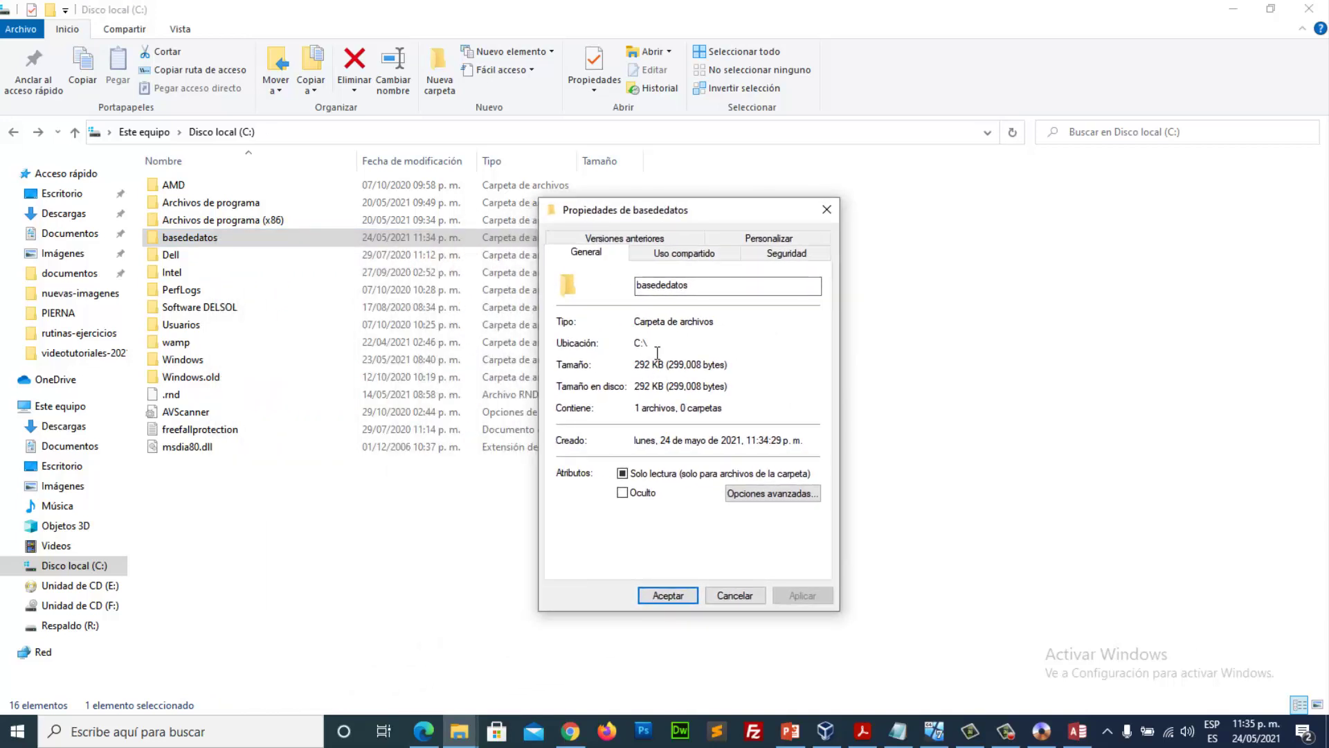
{"action": "left_click", "coordinate": [666, 257]}
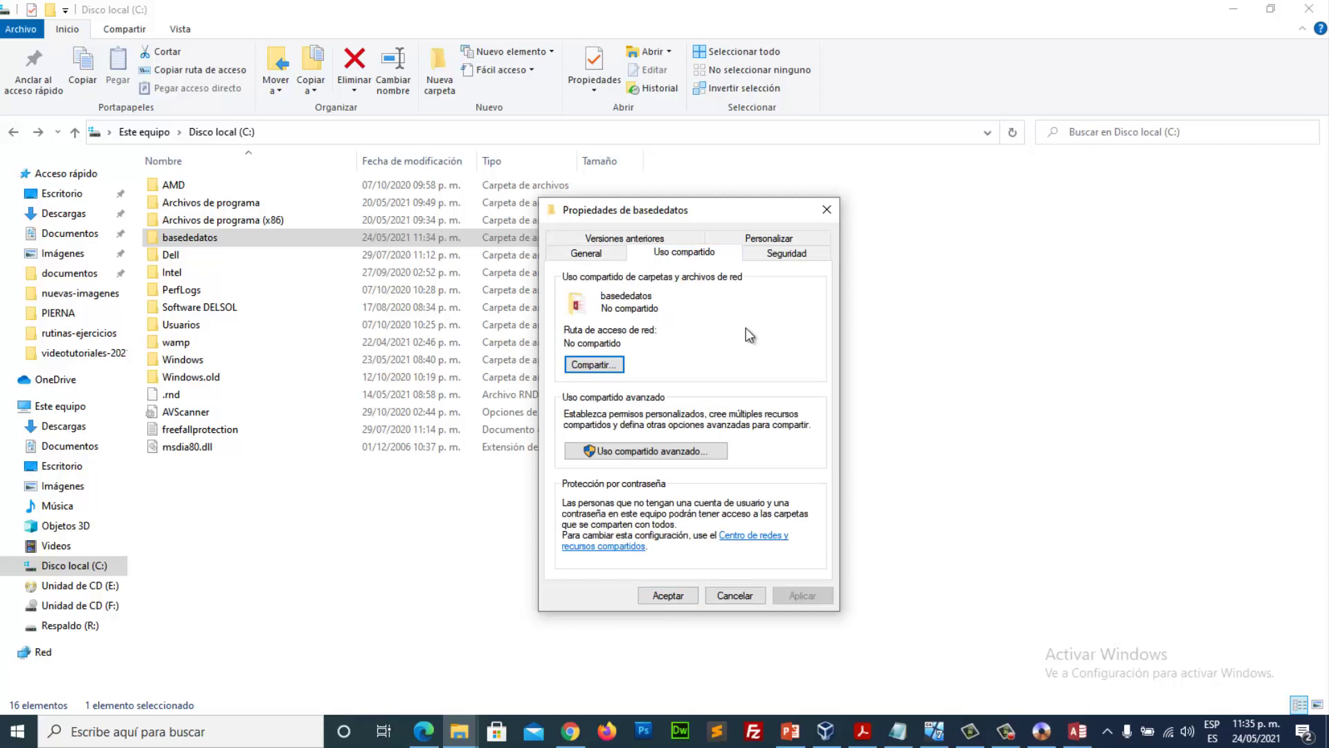
{"action": "left_click", "coordinate": [682, 452]}
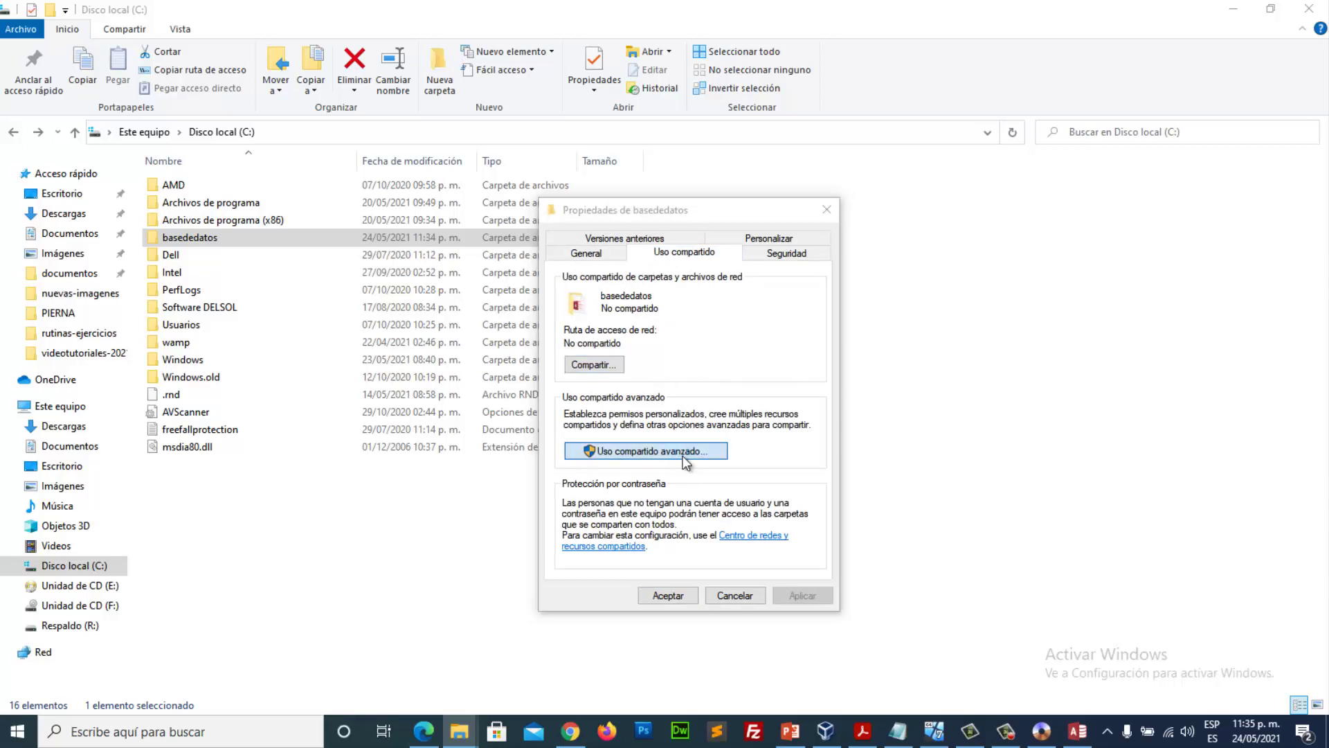
{"action": "left_click", "coordinate": [622, 268]}
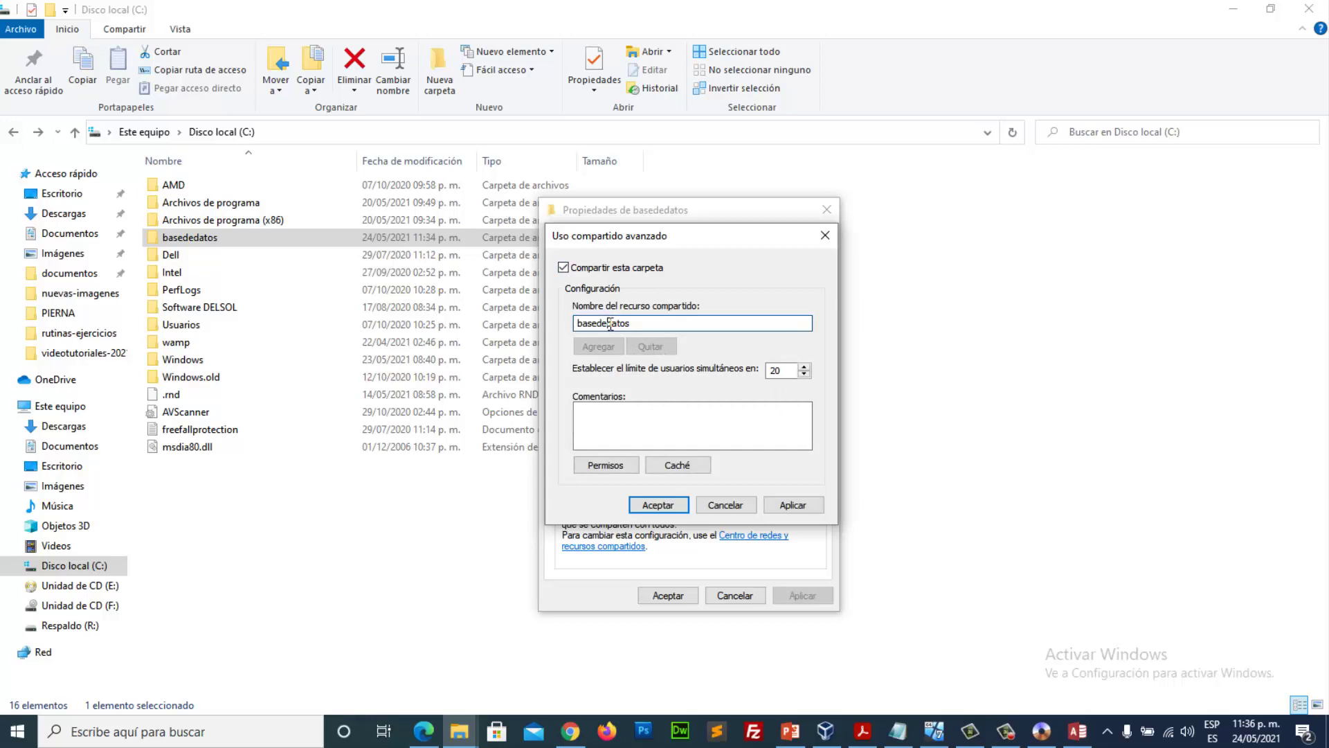
{"action": "left_click", "coordinate": [792, 506]}
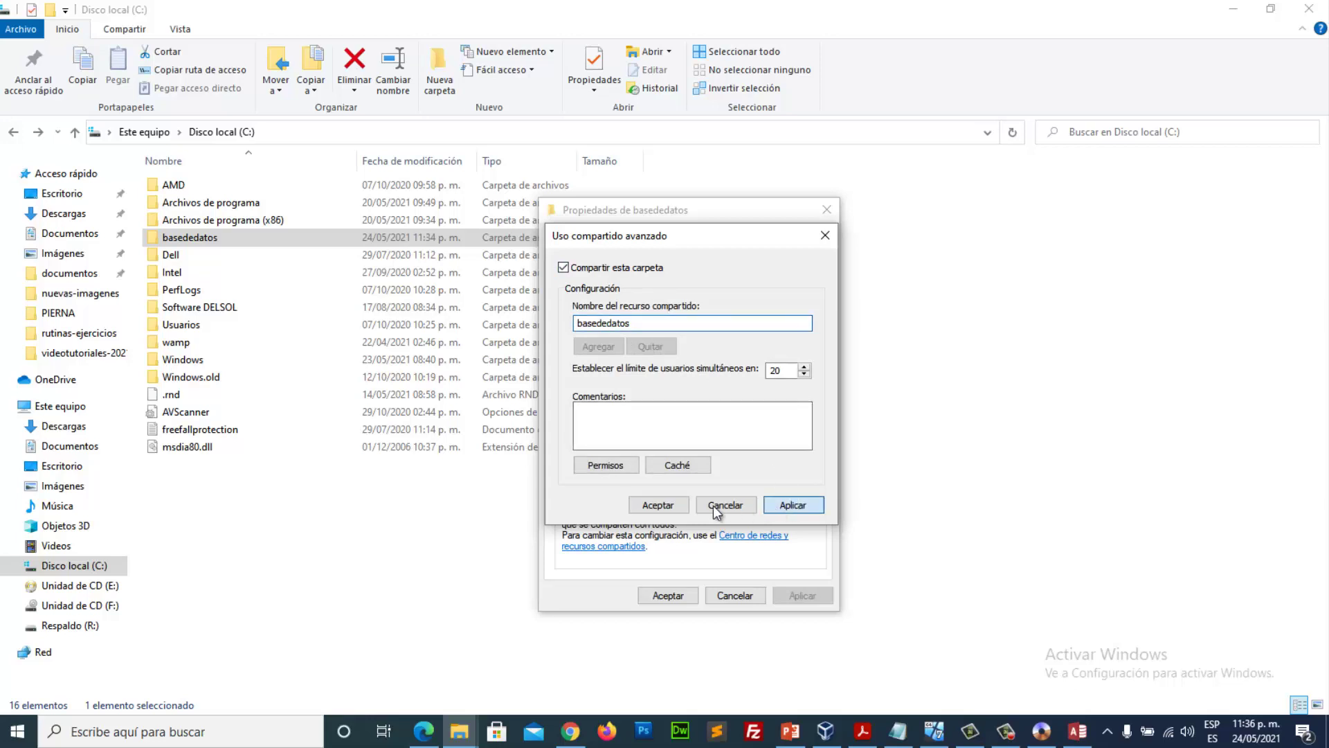
{"action": "left_click", "coordinate": [675, 508]}
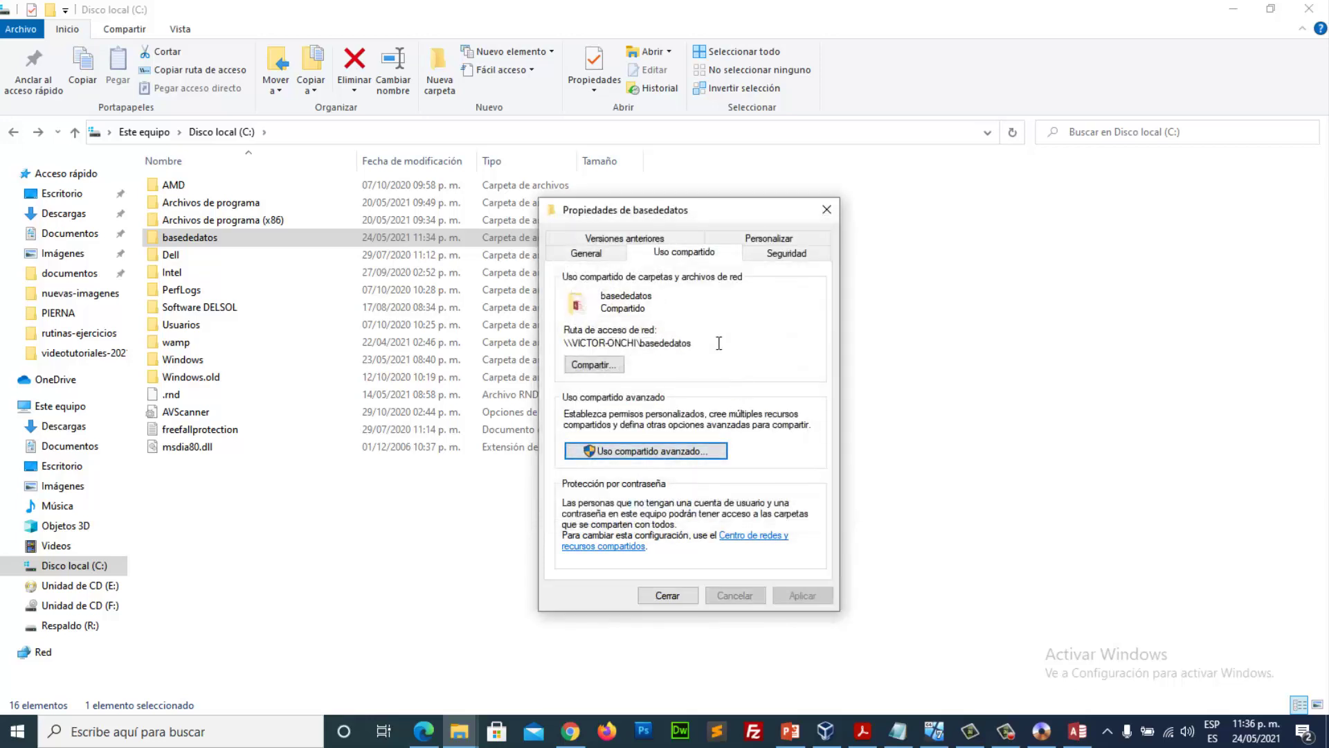
Step: Edit the basededatos folder's security permissions and open the selection of users or groups for adding one
{"action": "left_click", "coordinate": [782, 254]}
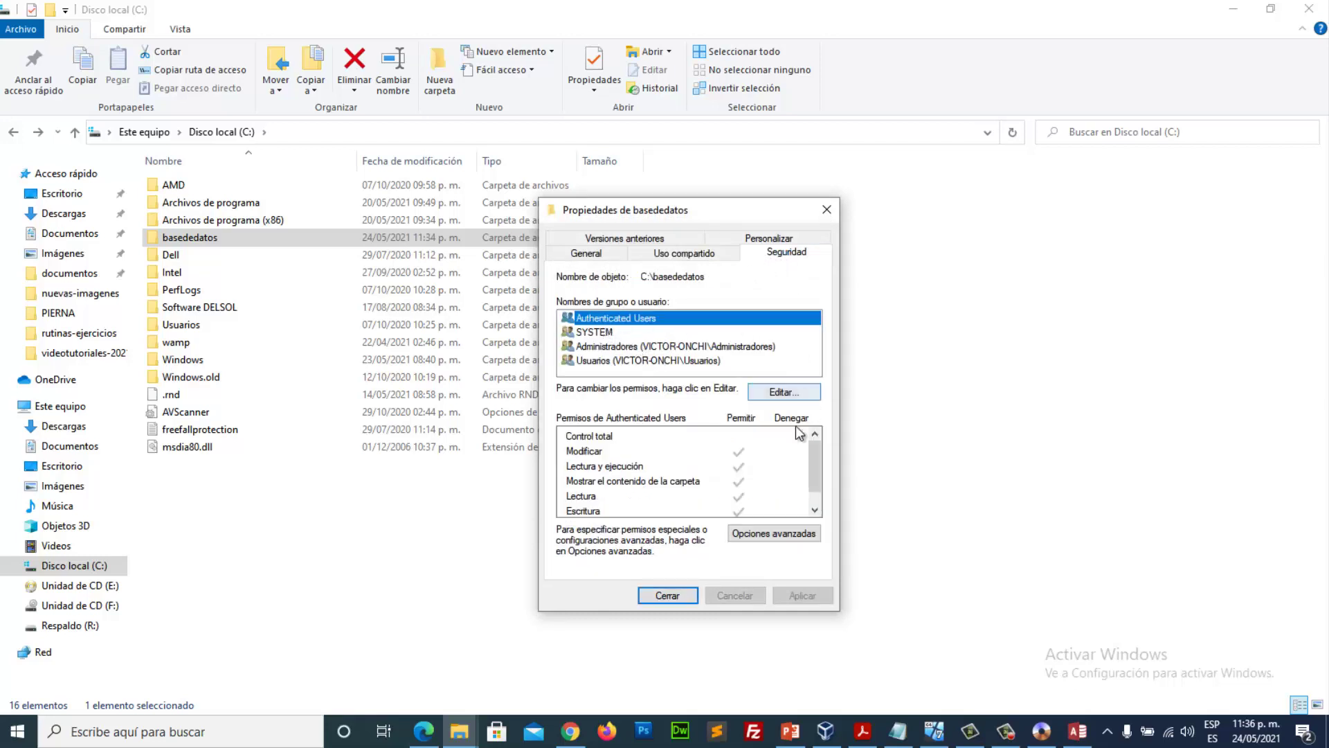
{"action": "left_click", "coordinate": [789, 392]}
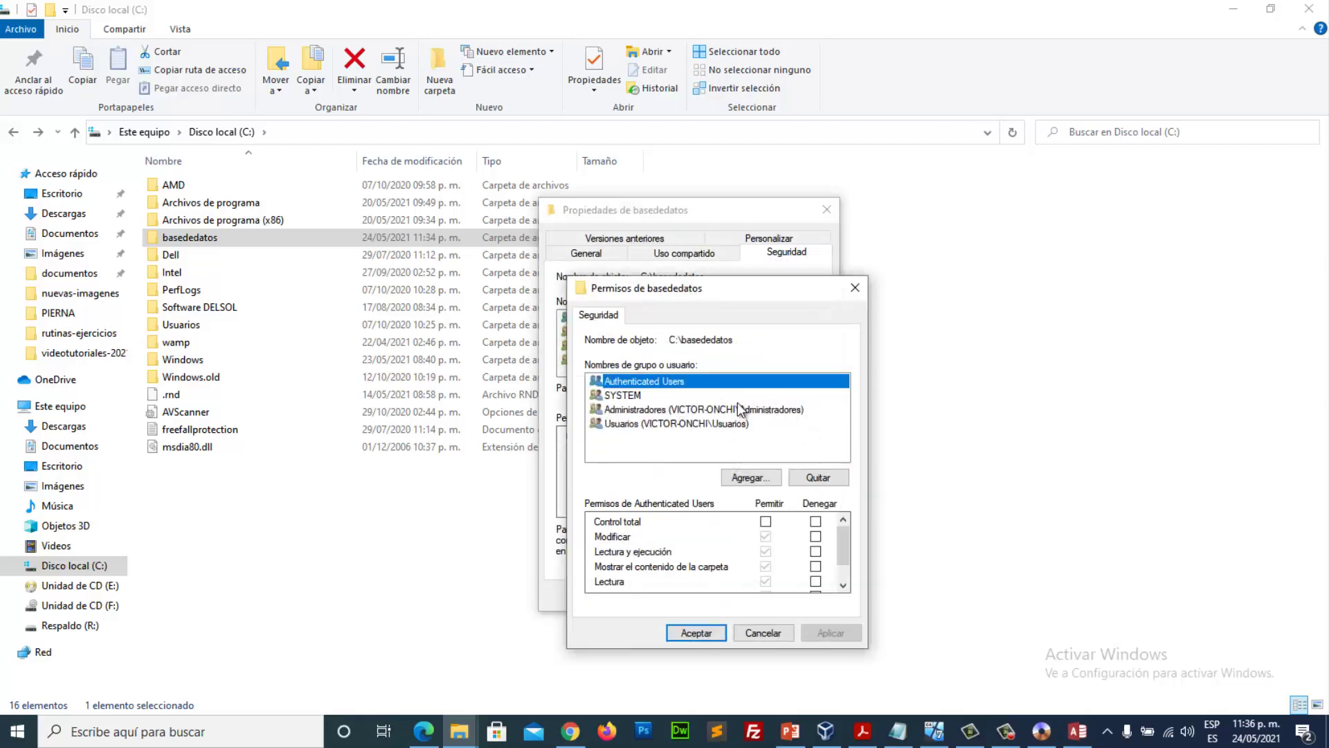
{"action": "left_click", "coordinate": [749, 477]}
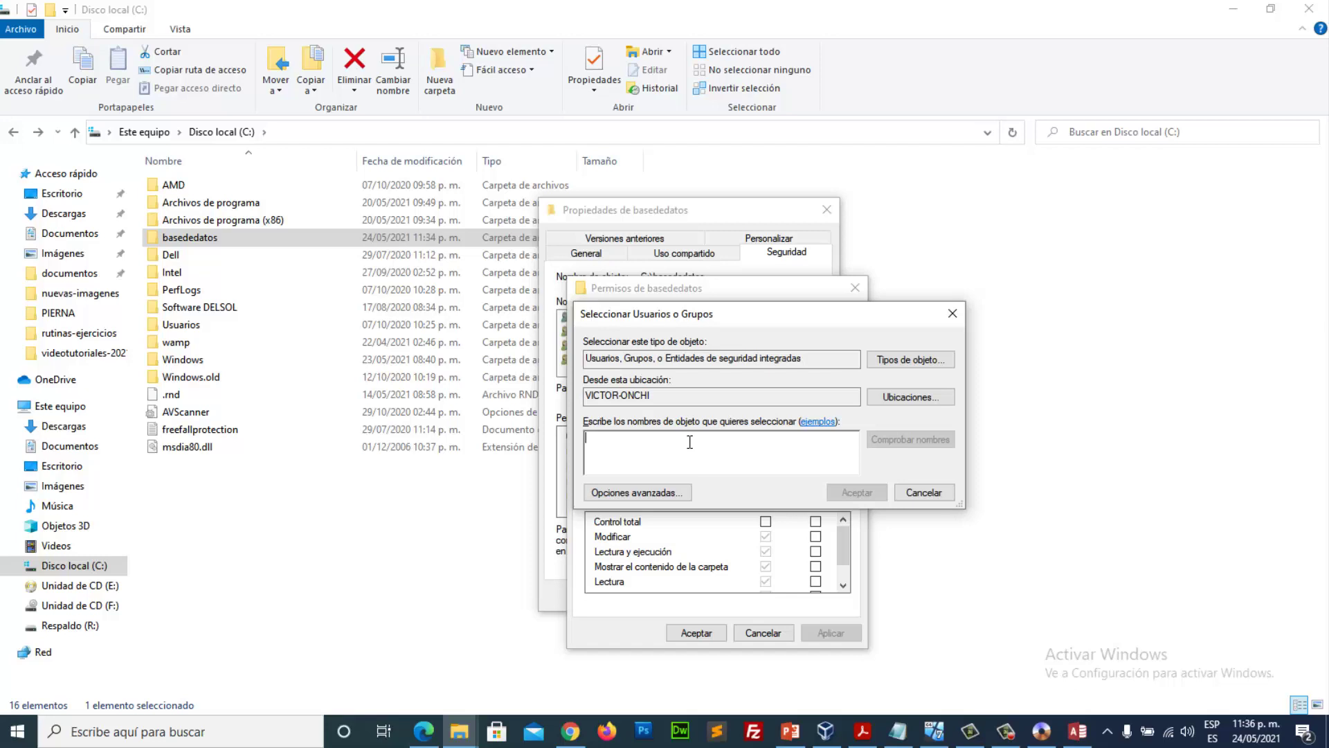
Step: Try to add the group Todos to the folder's permissions, and clear the entered name
{"action": "type", "text": "Todos"}
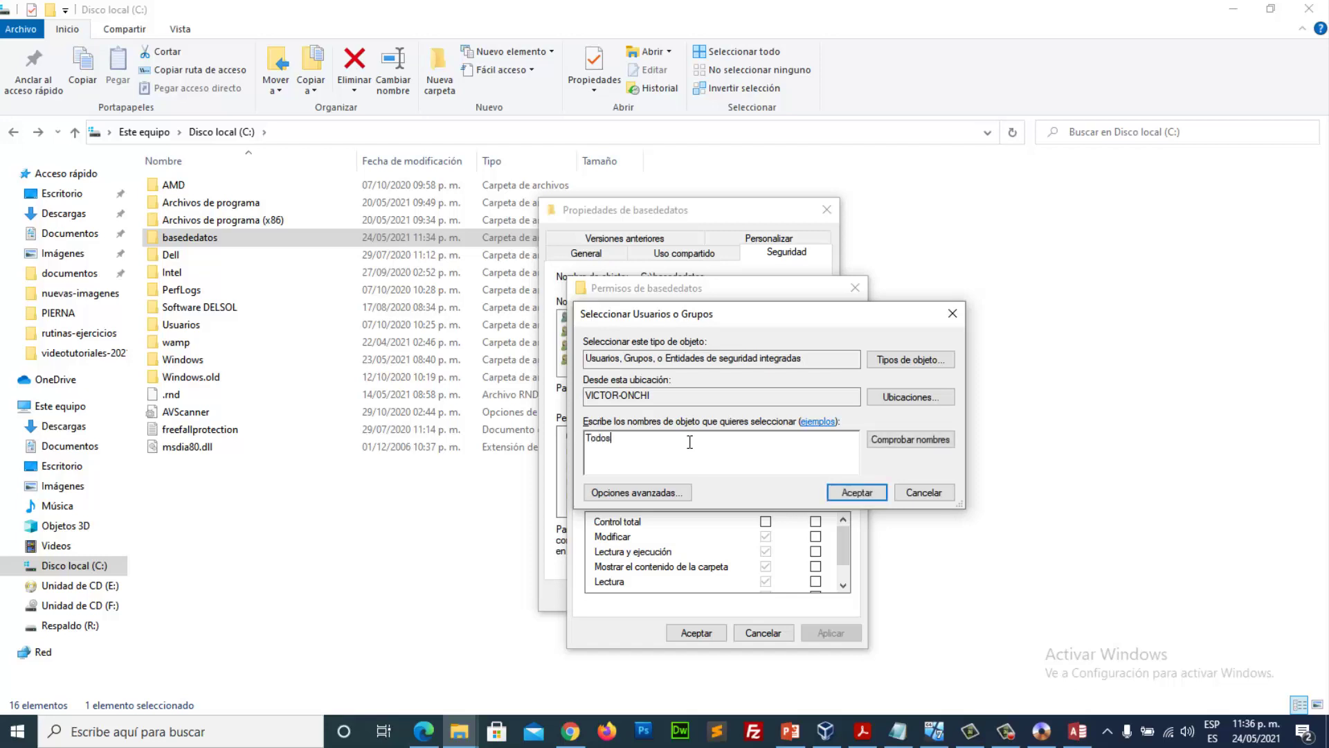
{"action": "left_click", "coordinate": [849, 494]}
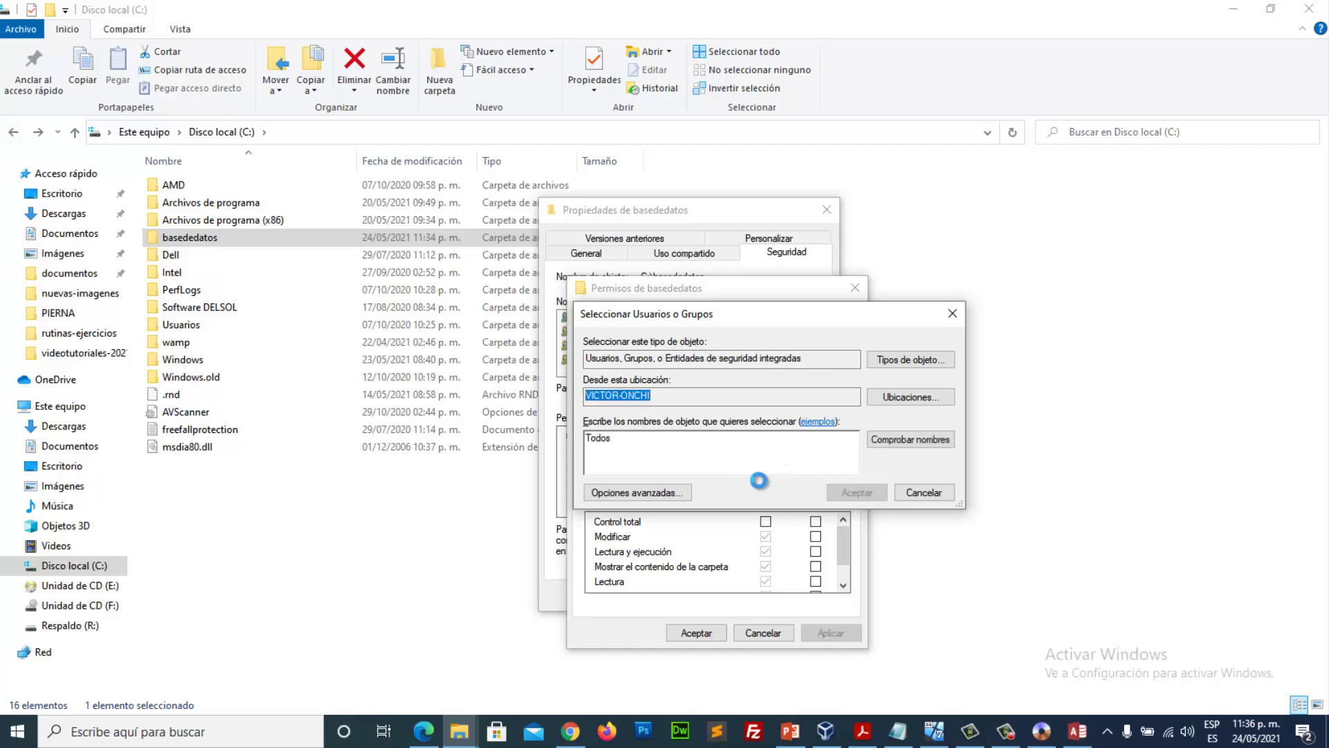
{"action": "left_click", "coordinate": [865, 580]}
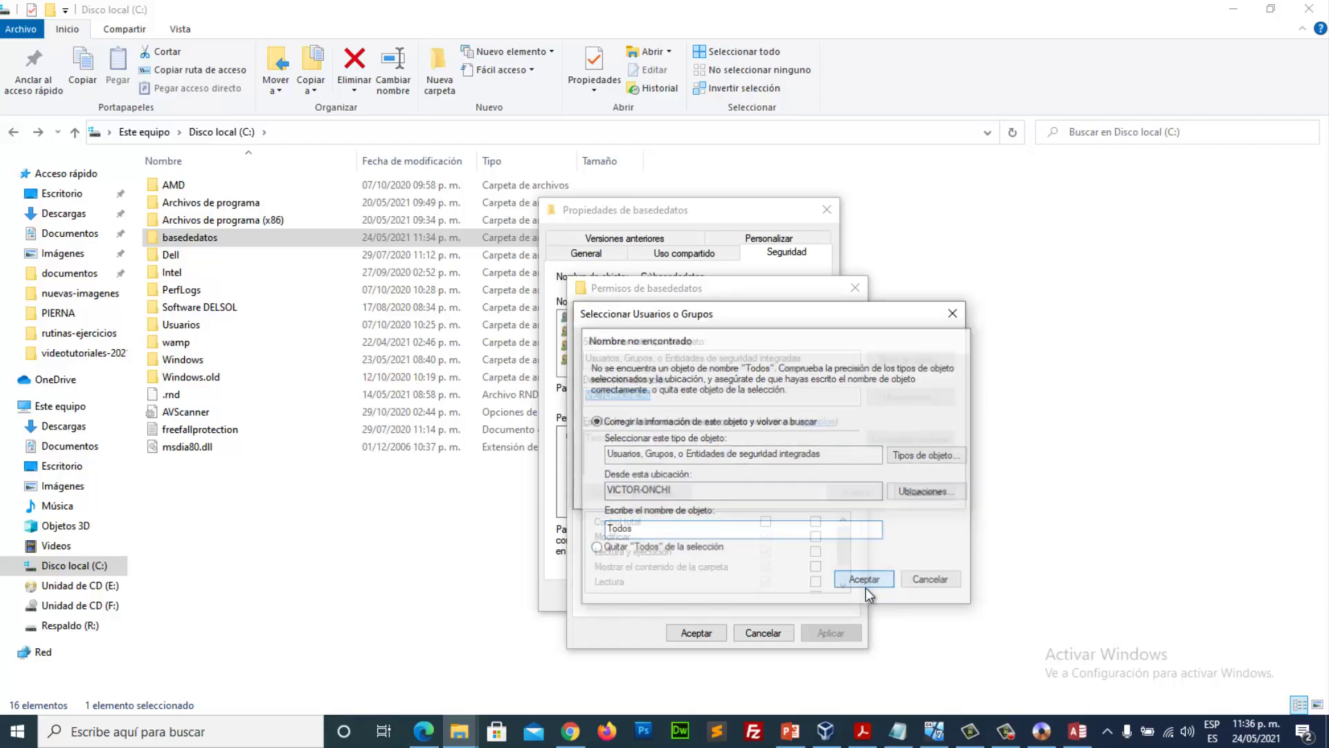
{"action": "left_click", "coordinate": [905, 579]}
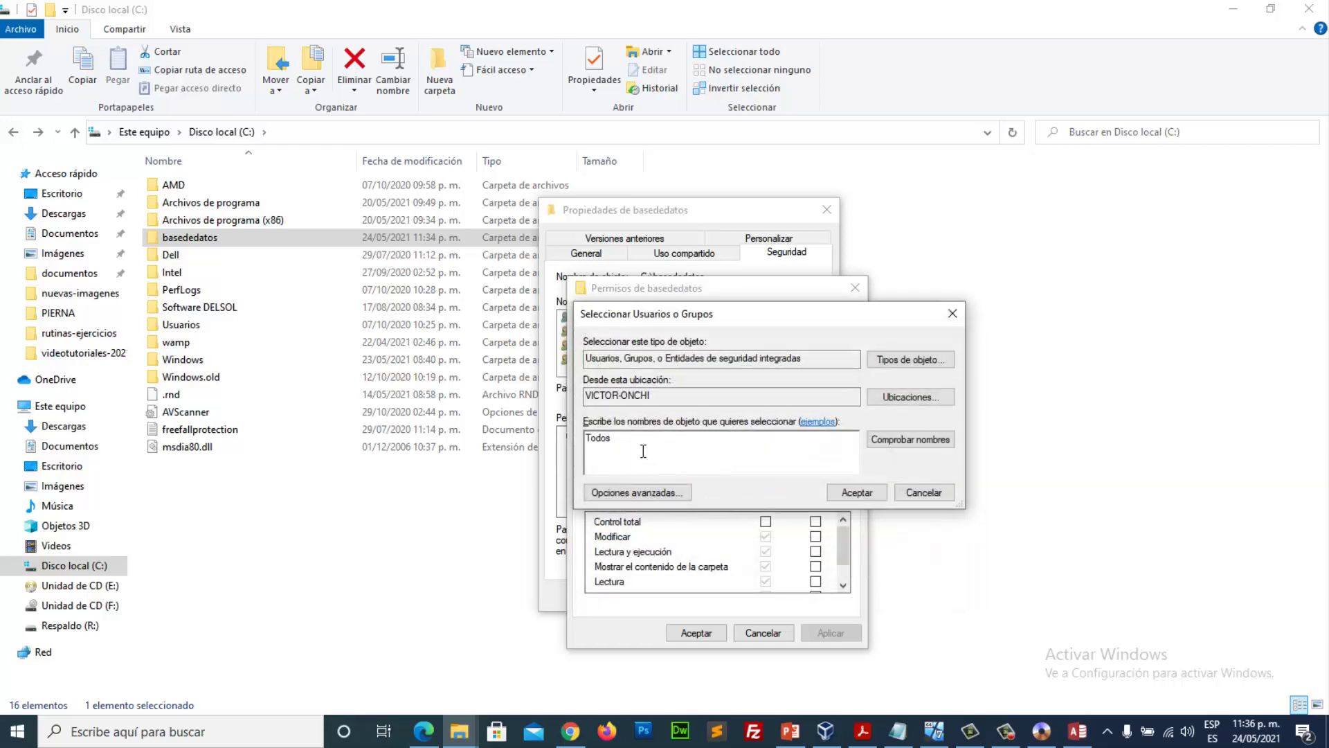
{"action": "key", "text": "BackSpace"}
{"action": "key", "text": "BackSpace"}
{"action": "key", "text": "BackSpace"}
{"action": "key", "text": "BackSpace"}
{"action": "key", "text": "BackSpace"}
Step: Add the group Everyone to the basededatos folder's permissions and allow it Control total
{"action": "type", "text": "Everyone"}
{"action": "left_click", "coordinate": [858, 493]}
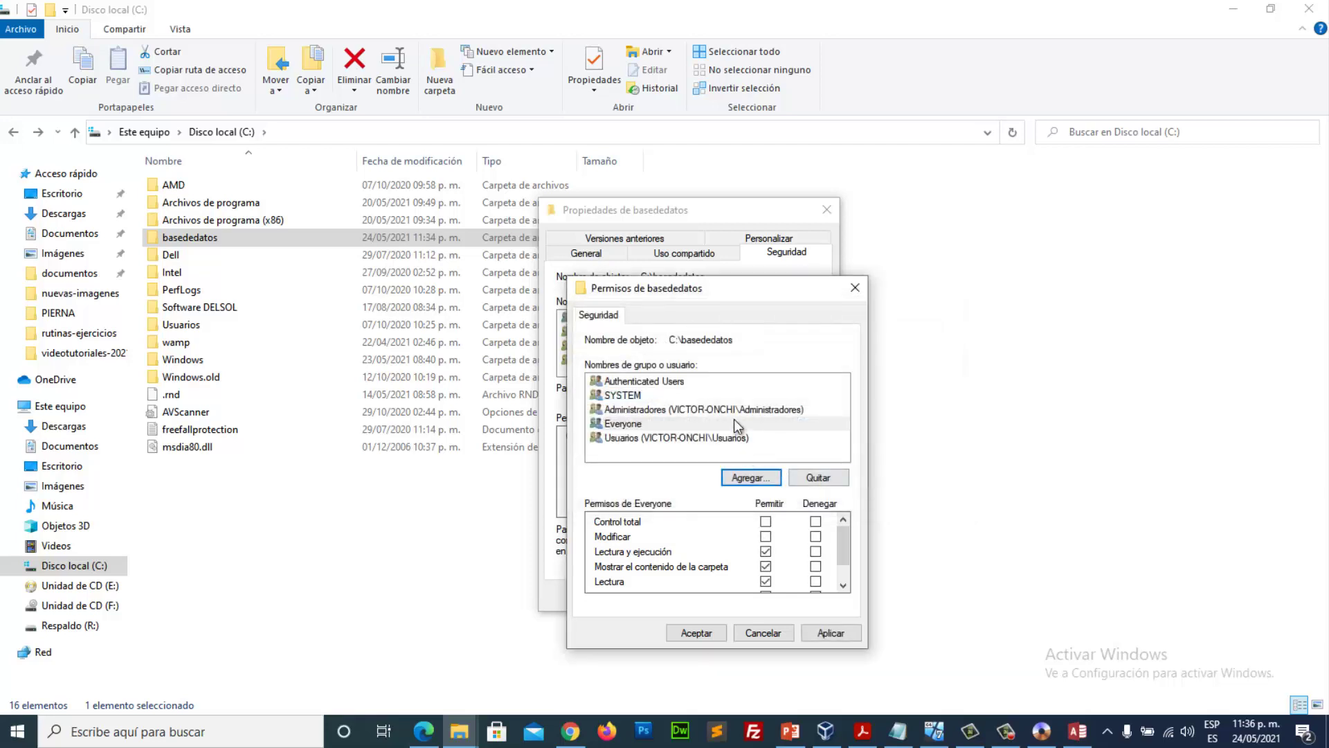
{"action": "left_click", "coordinate": [633, 425]}
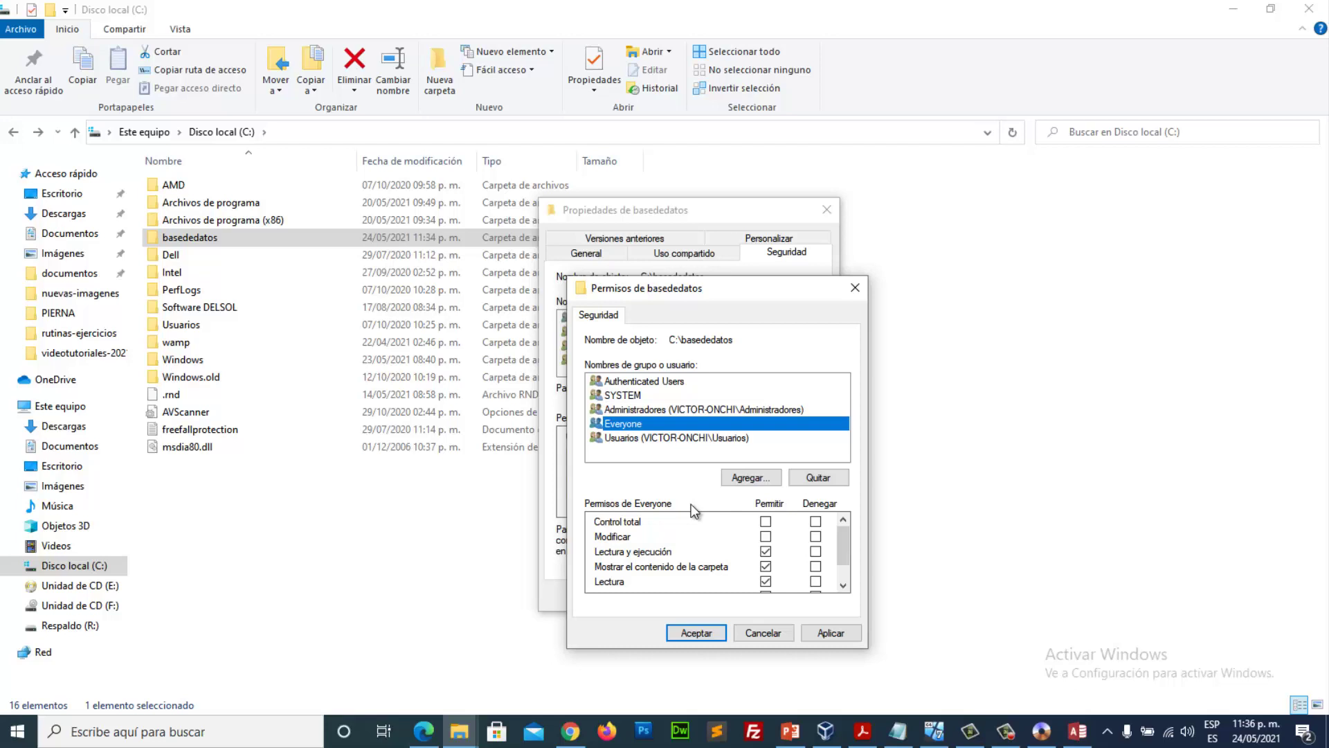
{"action": "left_click", "coordinate": [766, 521]}
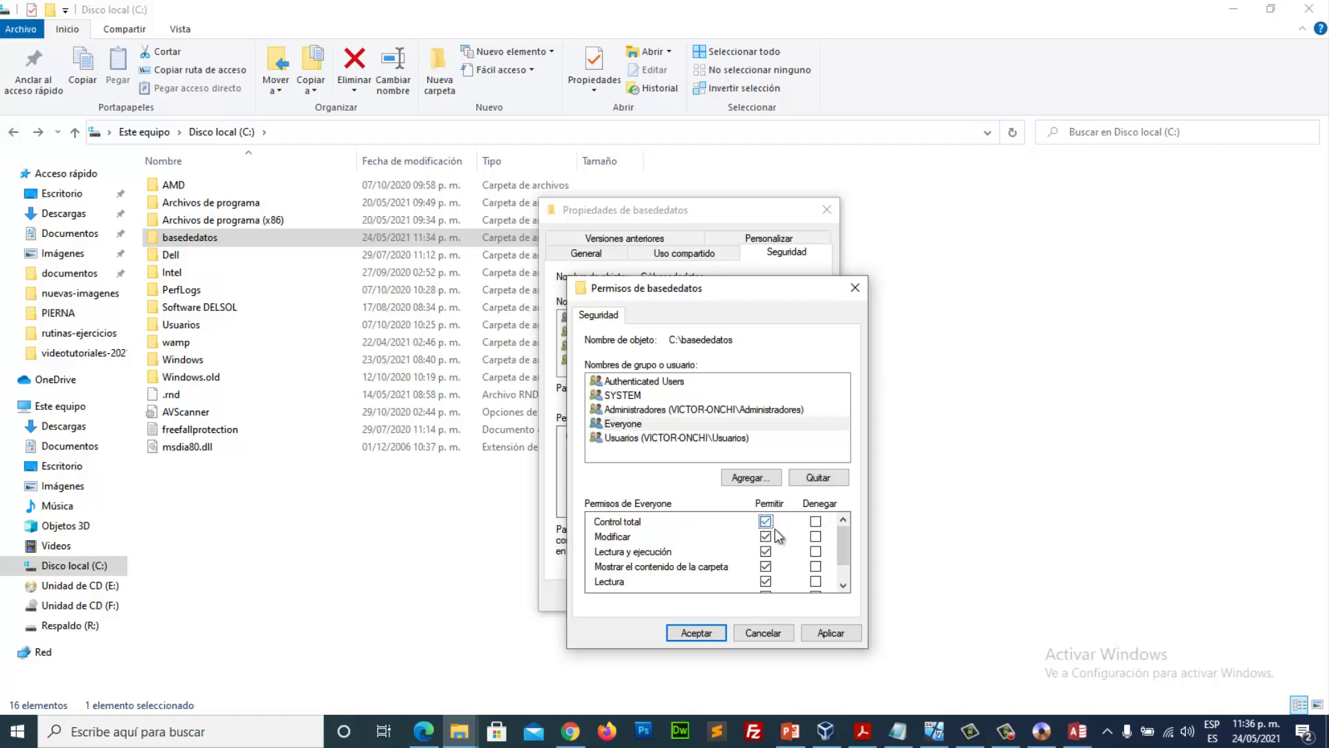
{"action": "scroll", "coordinate": [779, 540], "scroll_direction": "down", "scroll_amount": 1}
{"action": "scroll", "coordinate": [772, 558], "scroll_direction": "up", "scroll_amount": 1}
{"action": "left_click", "coordinate": [830, 633]}
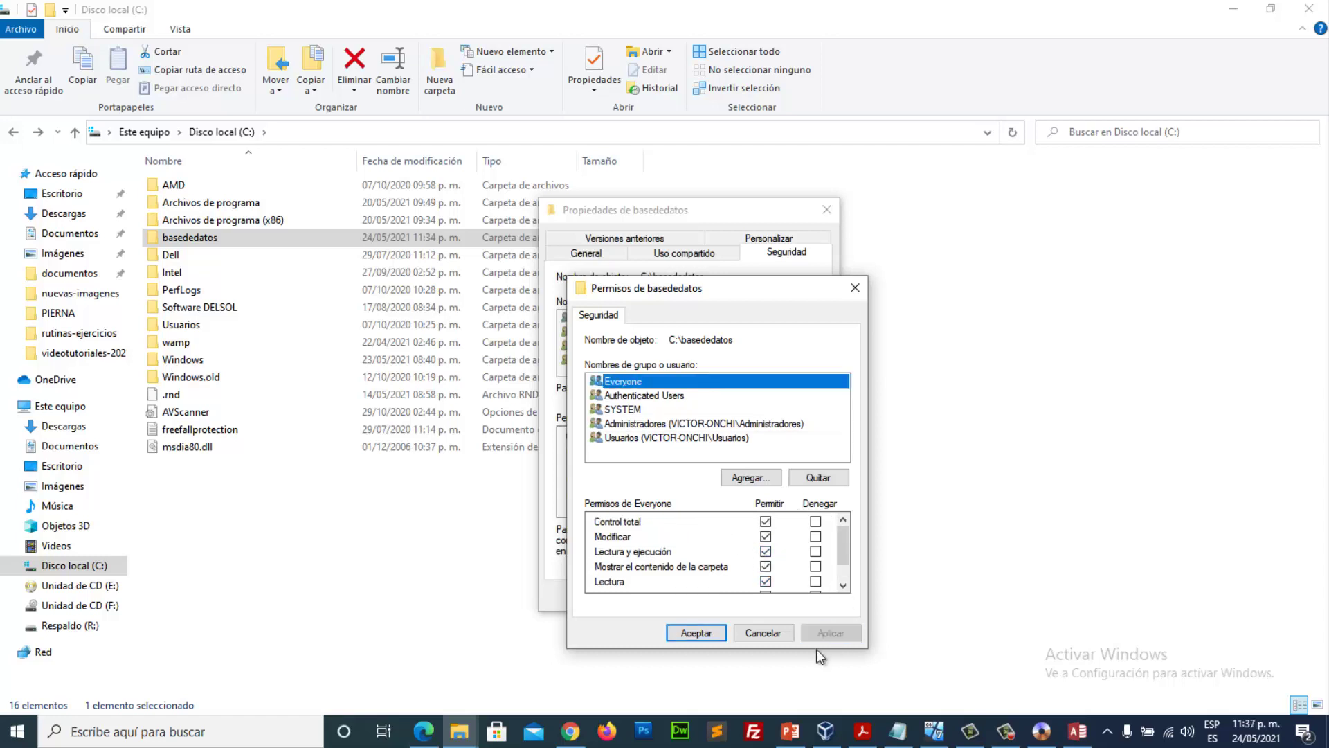
{"action": "left_click", "coordinate": [701, 638]}
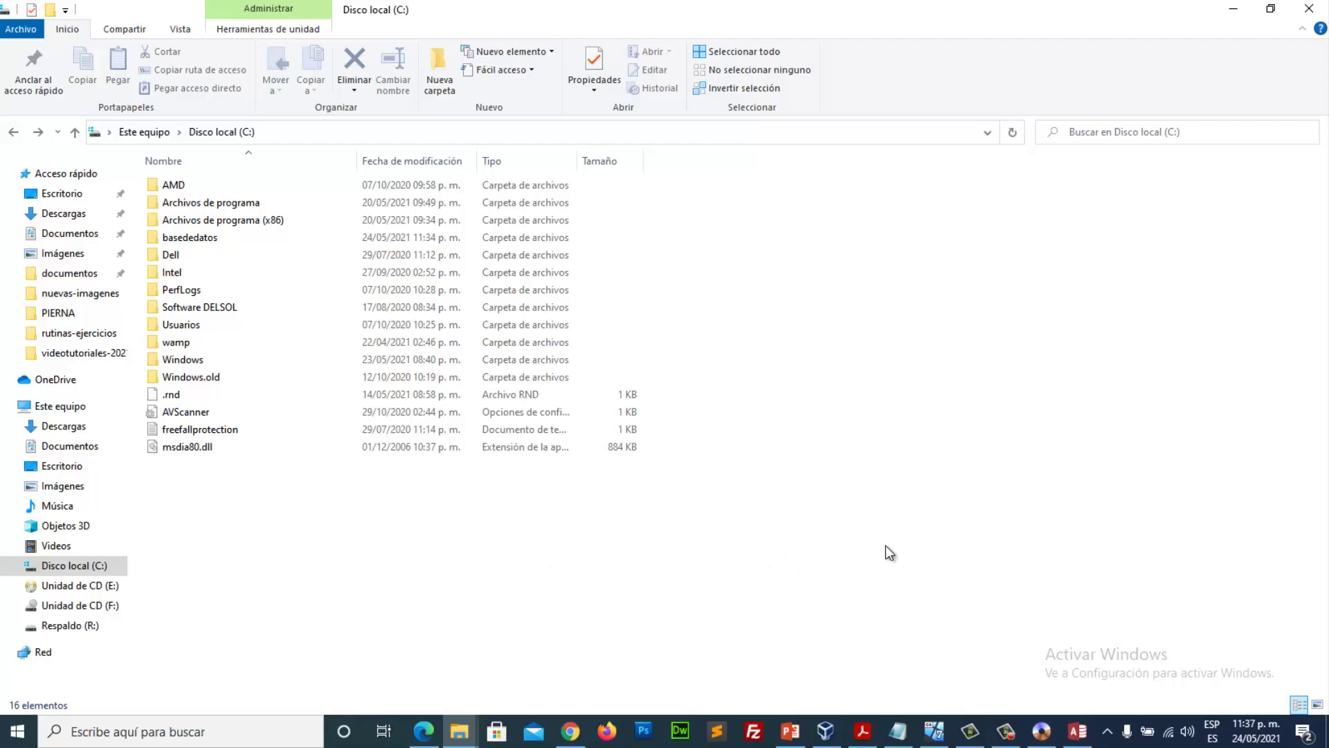
Step: Switch to the Notepad notes and read step 5 about the path of the tables
{"action": "left_click", "coordinate": [898, 731]}
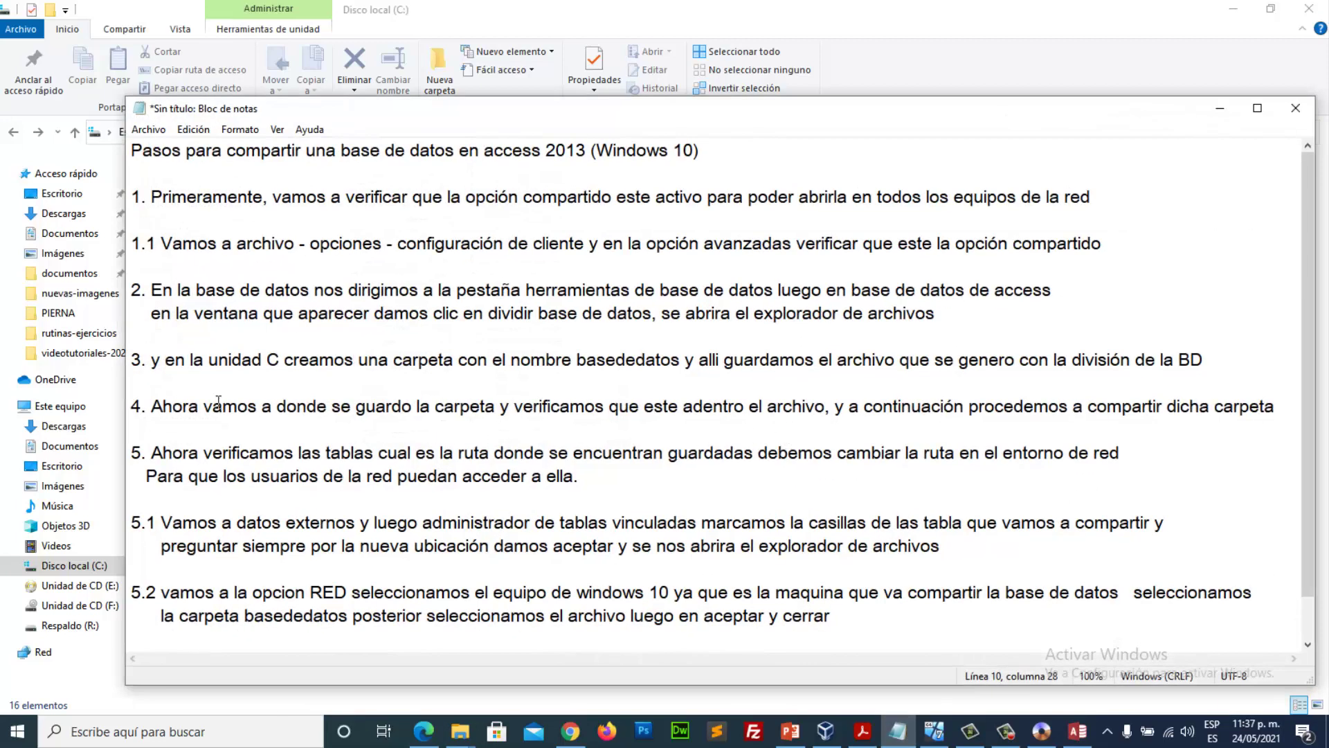
{"action": "left_click", "coordinate": [152, 407]}
{"action": "left_click", "coordinate": [183, 452]}
{"action": "scroll", "coordinate": [770, 509], "scroll_direction": "down", "scroll_amount": 1}
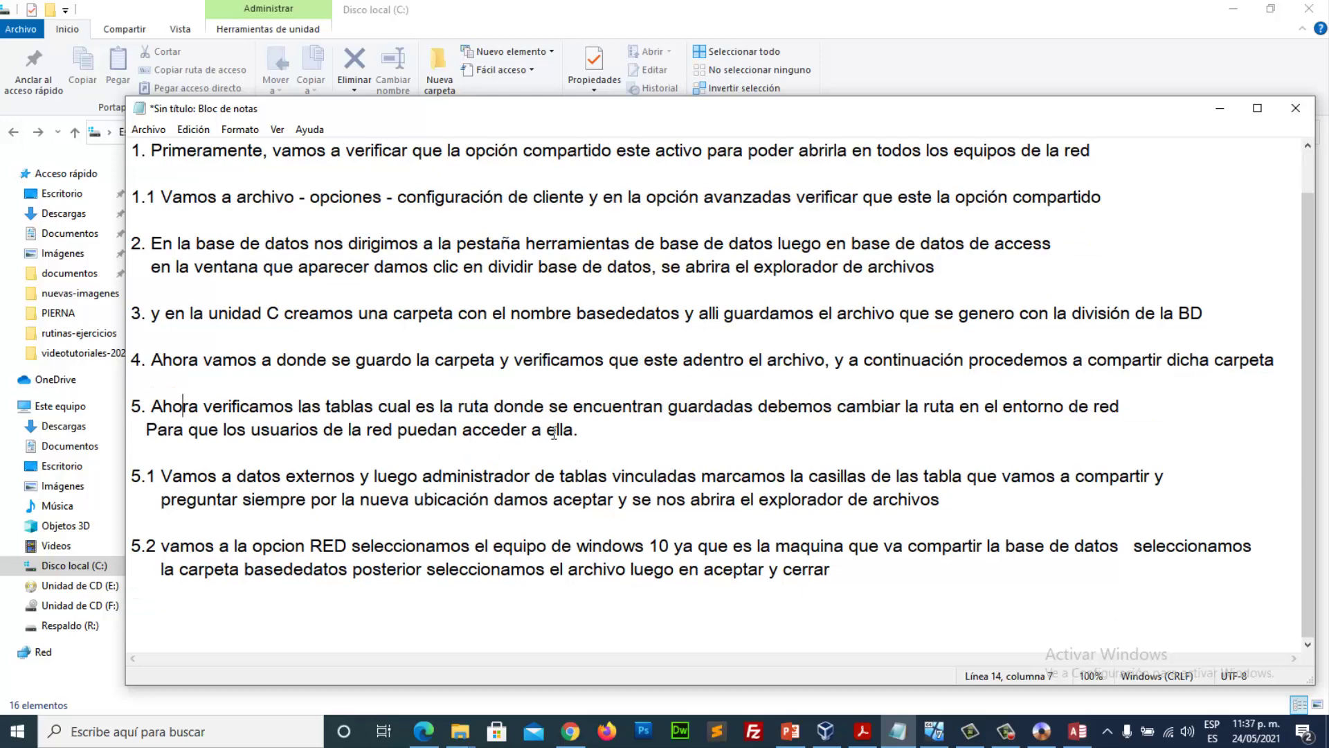
Step: Switch to Access, check where the linked Productos table is stored, and consult the Notepad notes again before returning
{"action": "left_click", "coordinate": [1082, 744]}
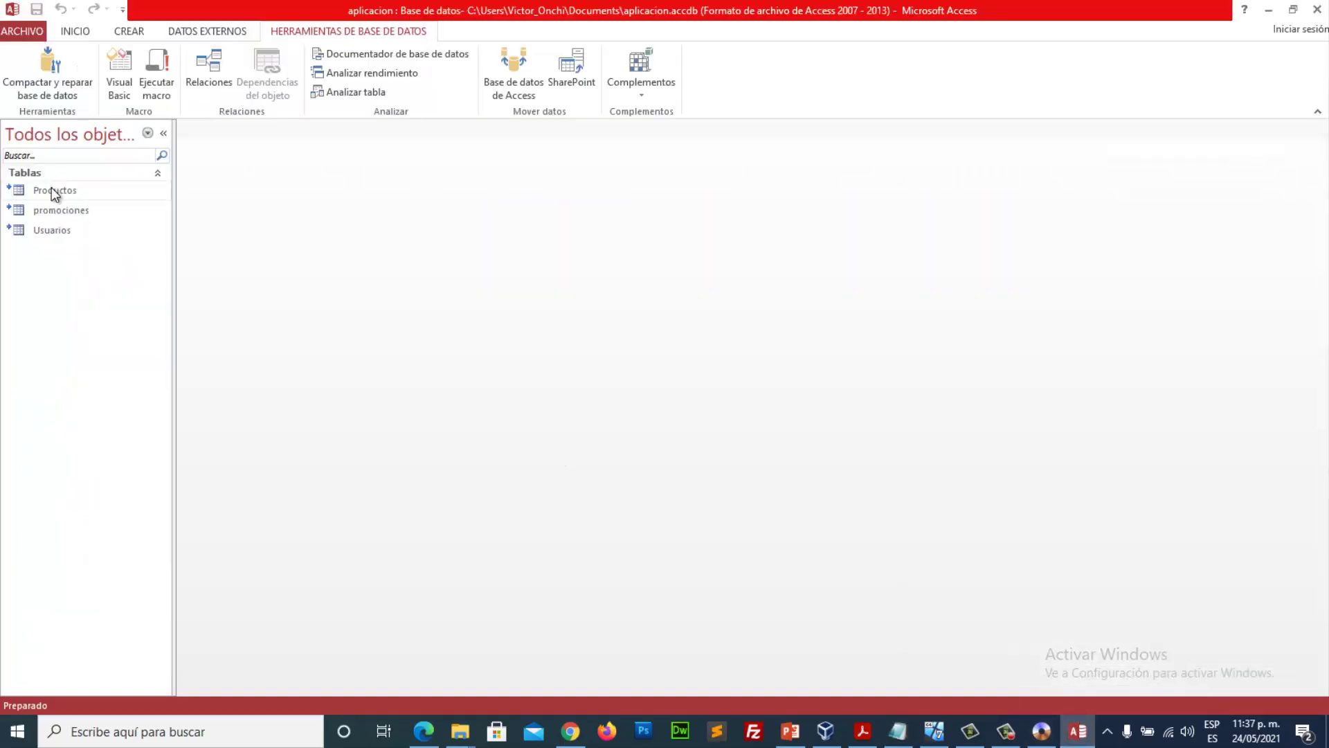
{"action": "mouse_move", "coordinate": [52, 187]}
{"action": "left_click", "coordinate": [897, 732]}
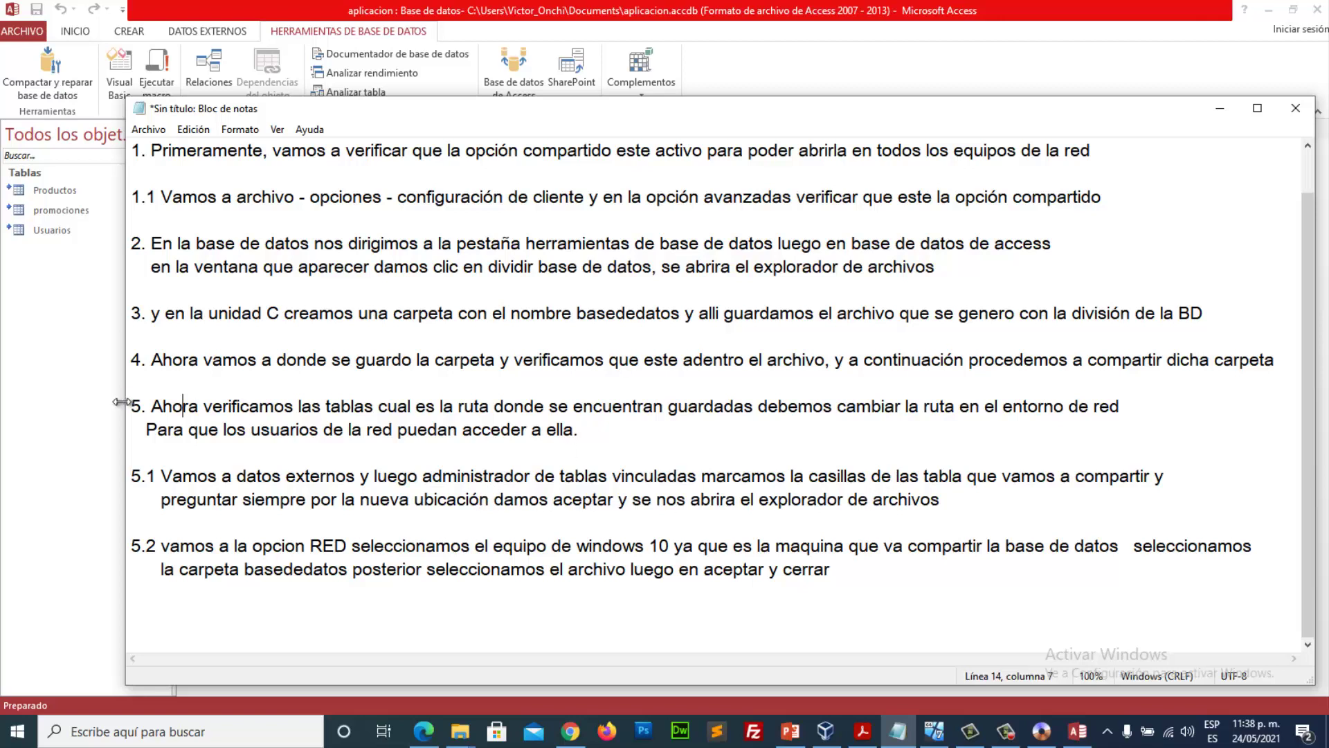
{"action": "left_click", "coordinate": [93, 478]}
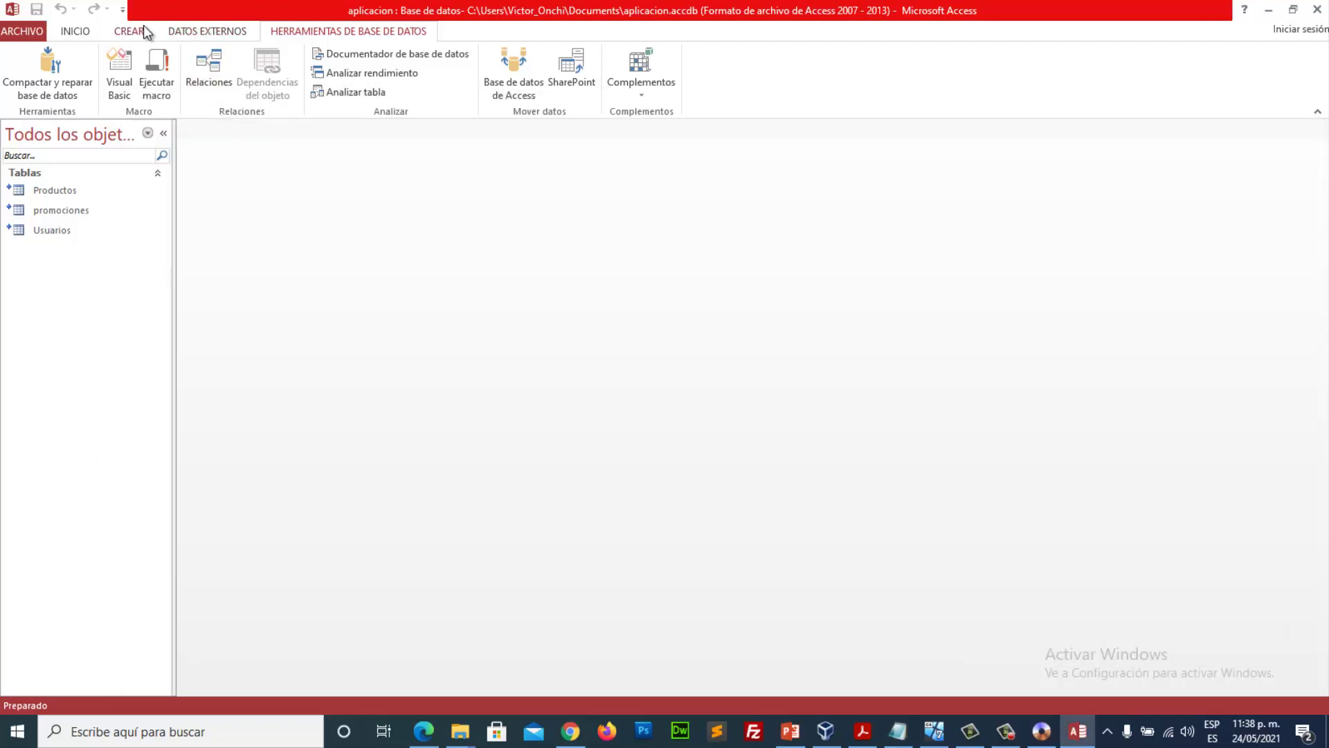
Step: In the linked table manager, select Productos, promociones and Usuarios for updating, with the prompt for a new location always enabled
{"action": "left_click", "coordinate": [220, 32]}
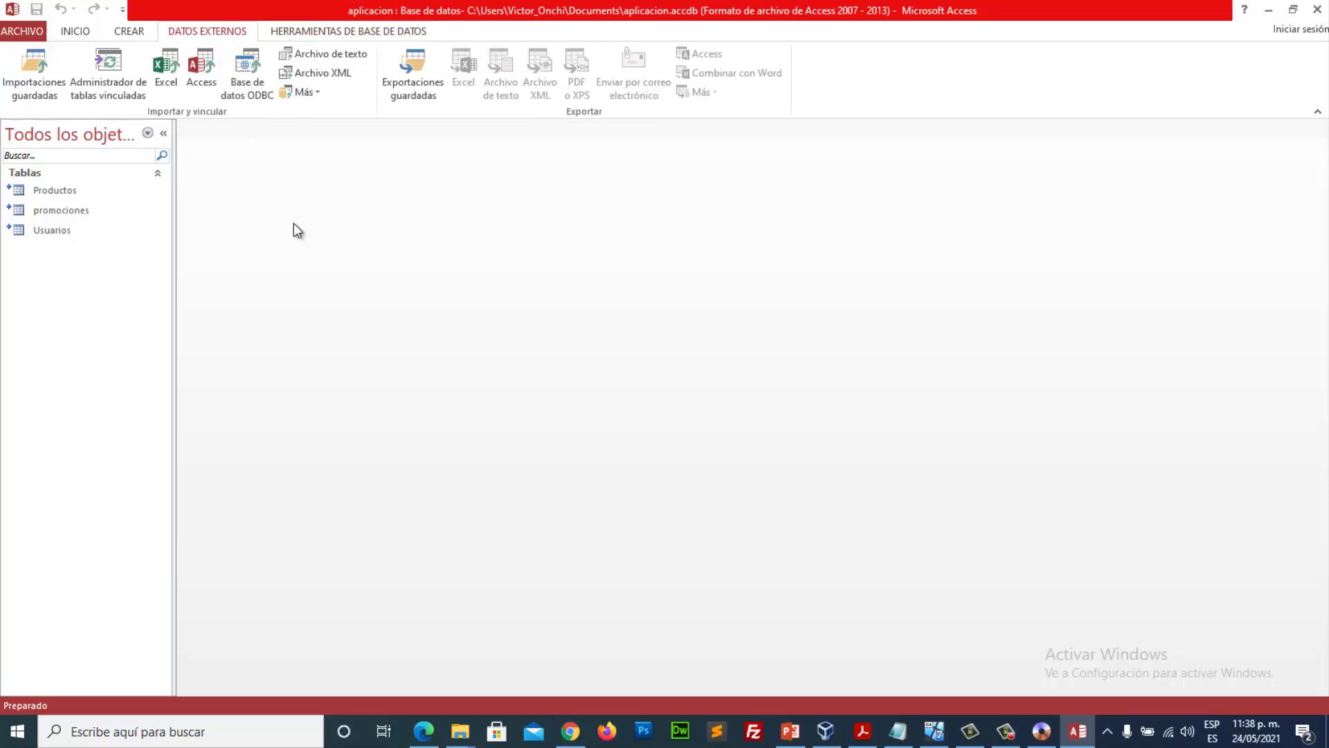
{"action": "left_click", "coordinate": [111, 88]}
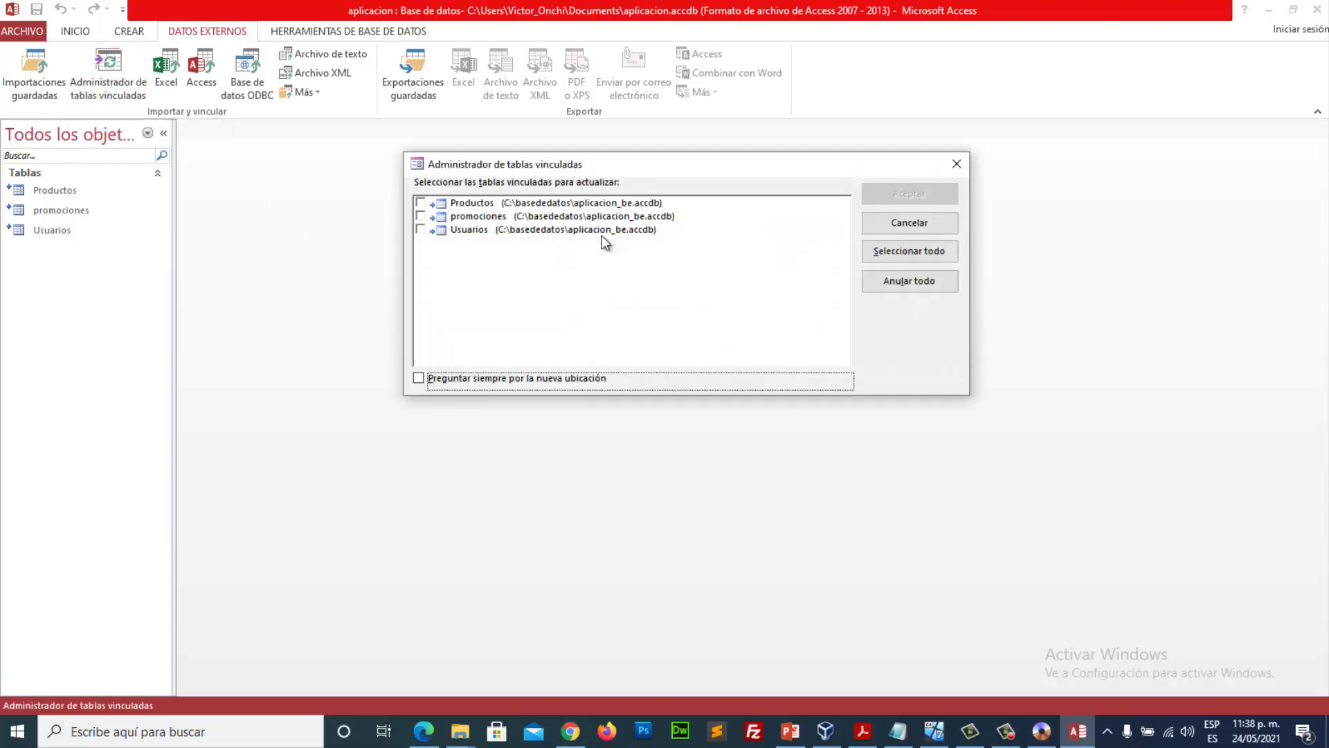
{"action": "left_click_drag", "start_coordinate": [629, 173], "coordinate": [625, 233]}
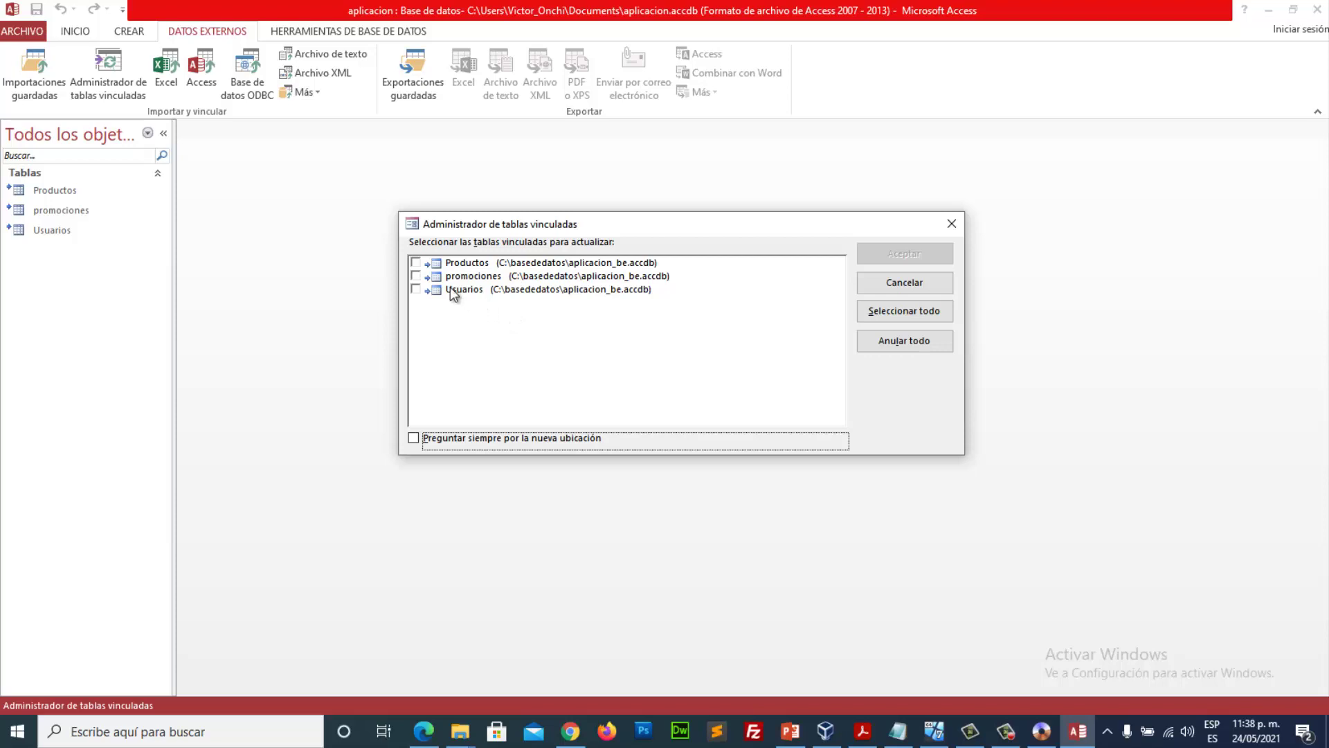
{"action": "left_click", "coordinate": [415, 263]}
{"action": "left_click", "coordinate": [415, 275]}
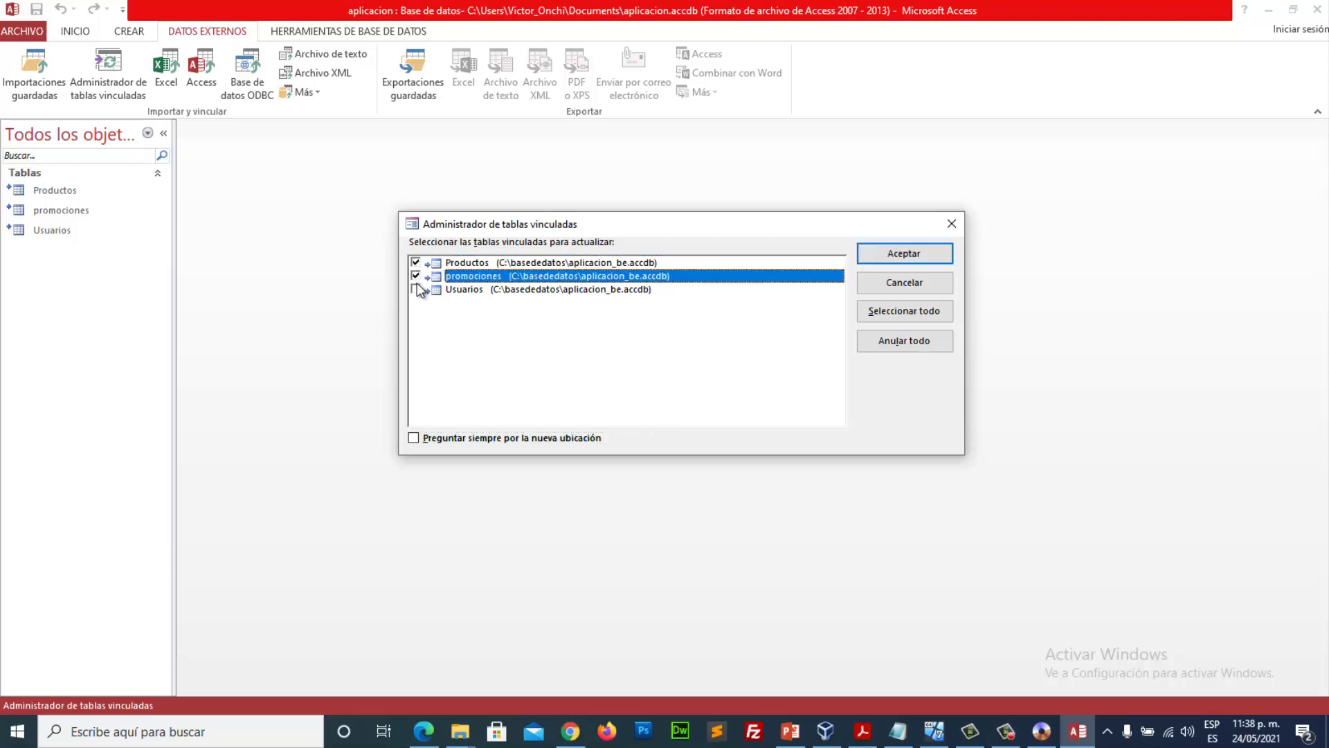
{"action": "left_click", "coordinate": [415, 289]}
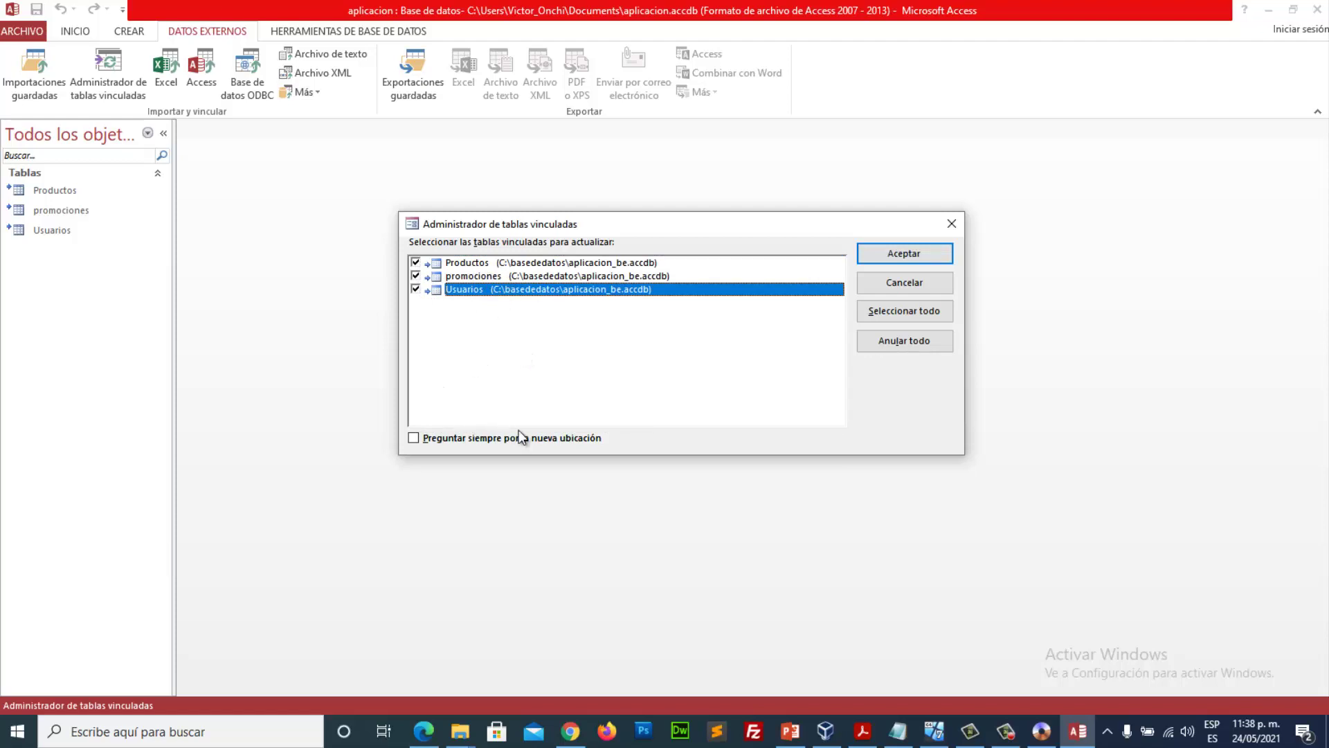
{"action": "left_click", "coordinate": [413, 439]}
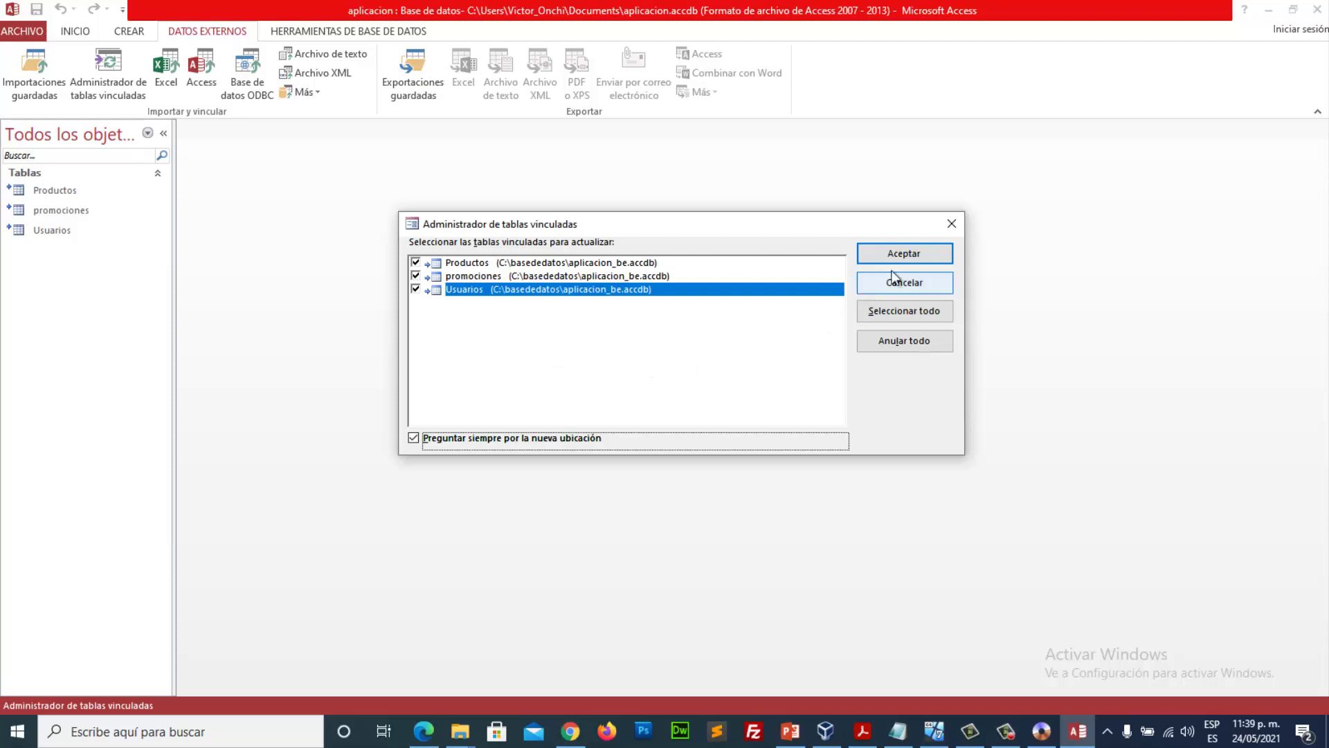
{"action": "left_click", "coordinate": [926, 257]}
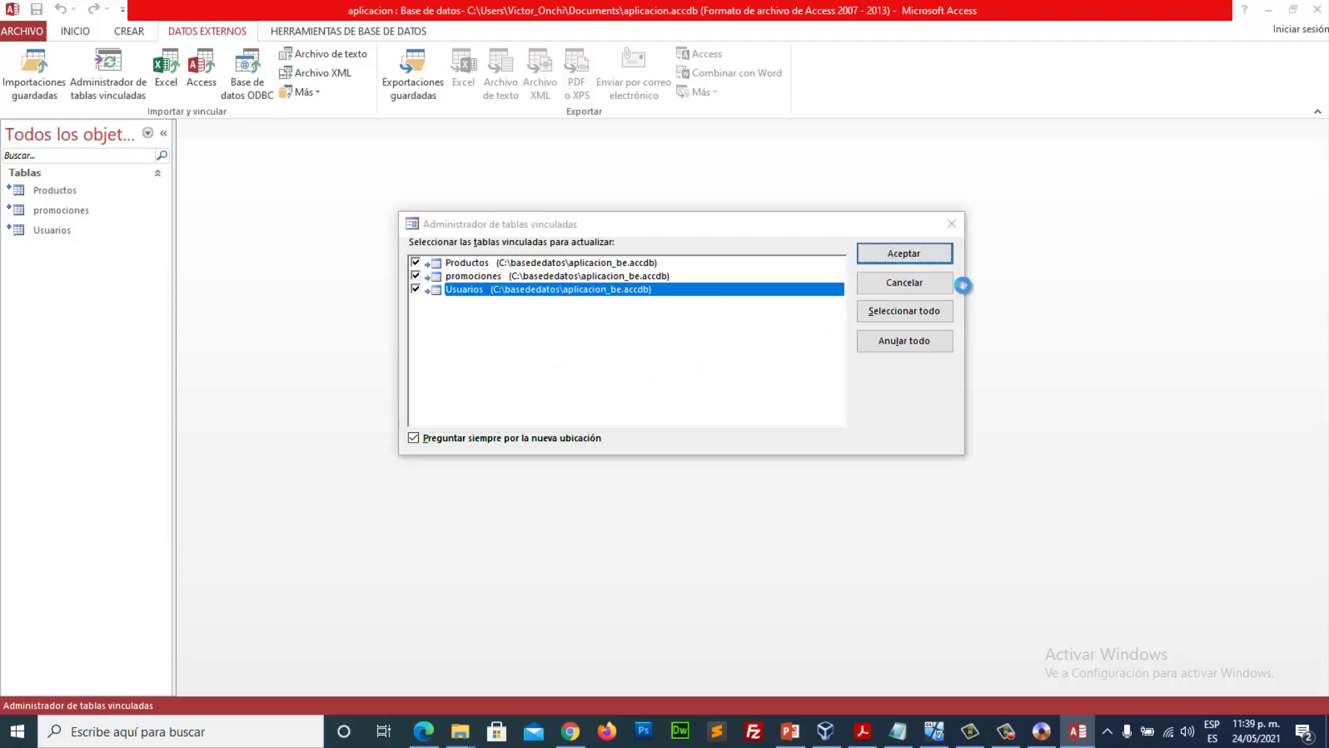
{"action": "left_click_drag", "start_coordinate": [795, 256], "coordinate": [735, 166]}
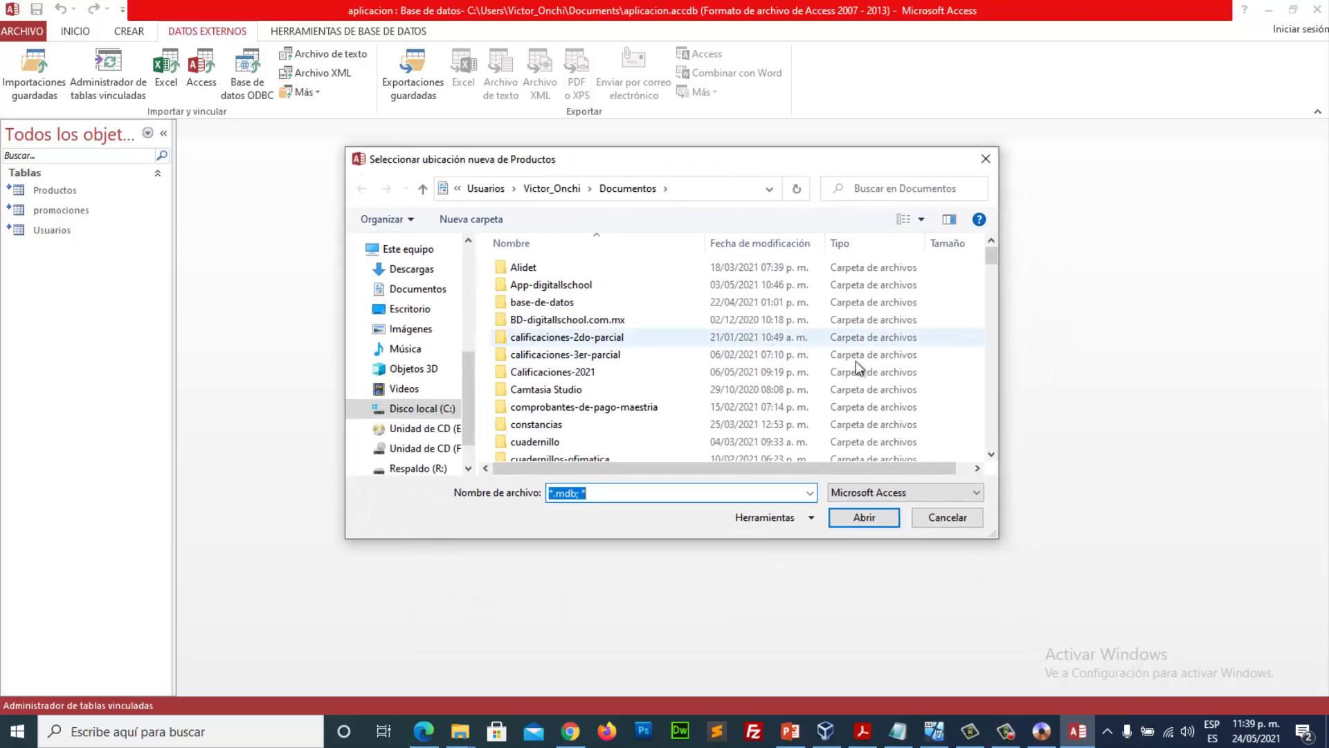
Step: Switch to the Notepad notes, read step 5.2 about choosing the network location, and minimize the notes
{"action": "left_click", "coordinate": [898, 731]}
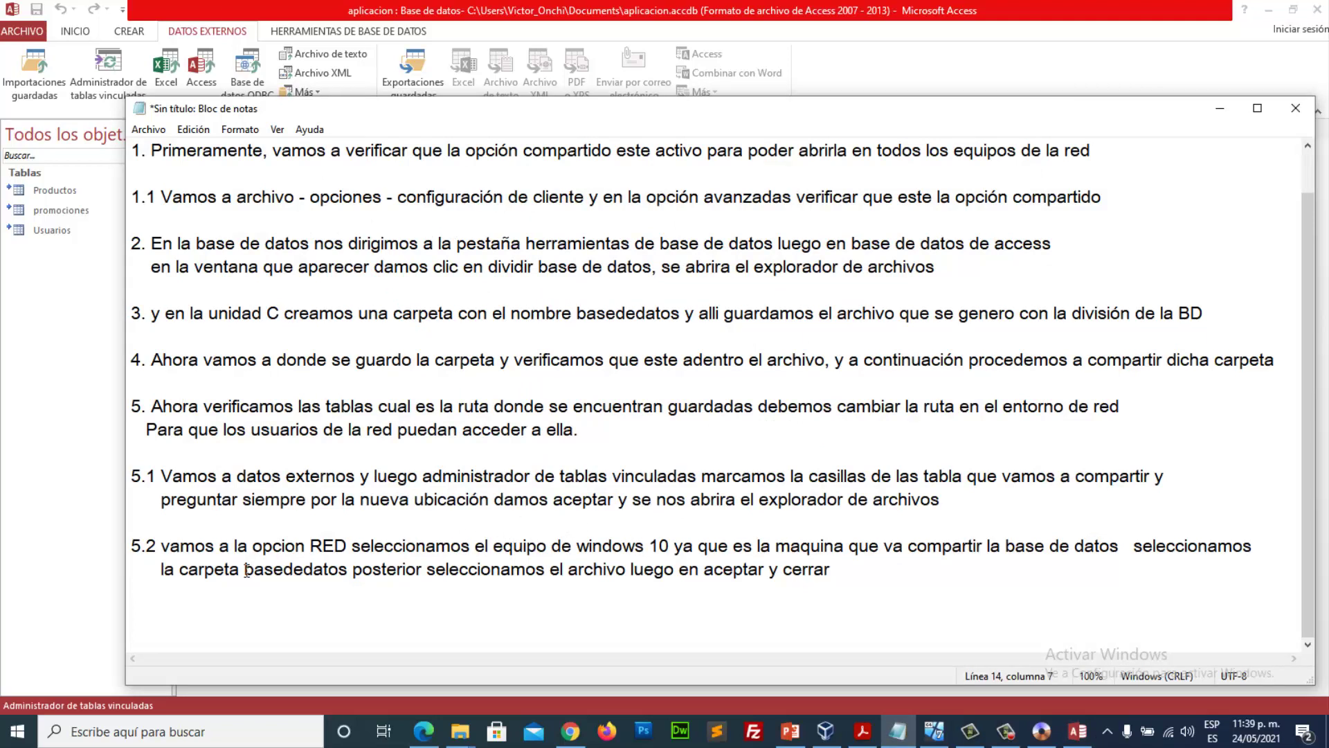
{"action": "left_click", "coordinate": [324, 548]}
{"action": "left_click", "coordinate": [361, 571]}
{"action": "left_click", "coordinate": [1218, 116]}
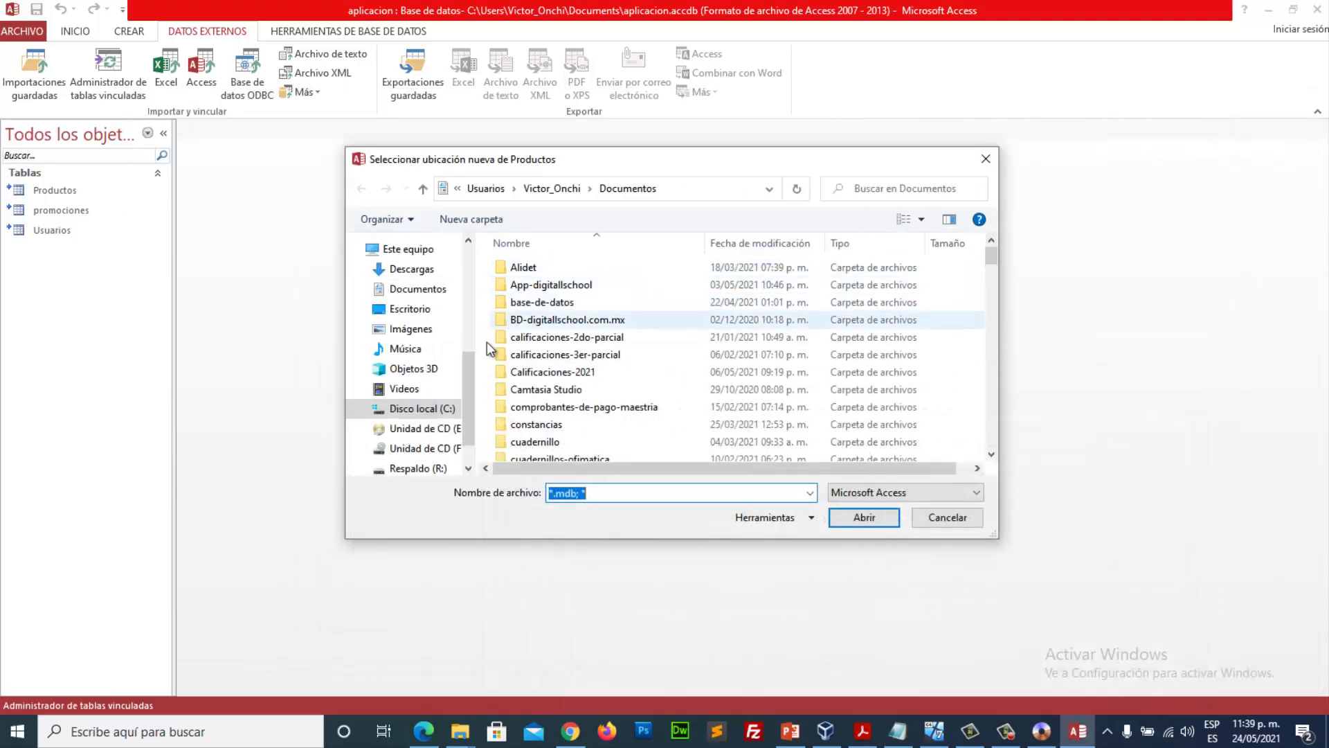
Step: Relink the tables to aplicacion_be in the Windows 10 computer's shared basededatos folder under Red, and close the linked table manager
{"action": "scroll", "coordinate": [470, 366], "scroll_direction": "down", "scroll_amount": 1}
{"action": "left_click", "coordinate": [416, 447]}
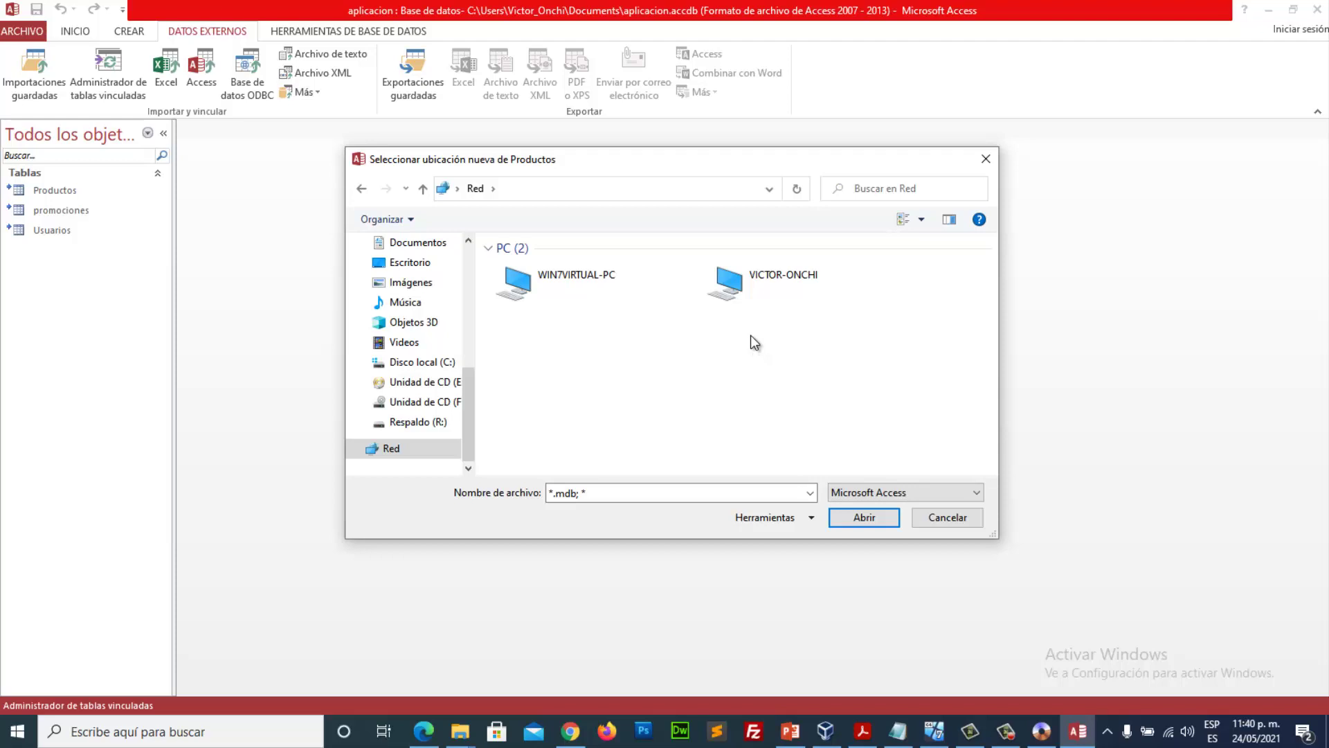
{"action": "double_click", "coordinate": [736, 290]}
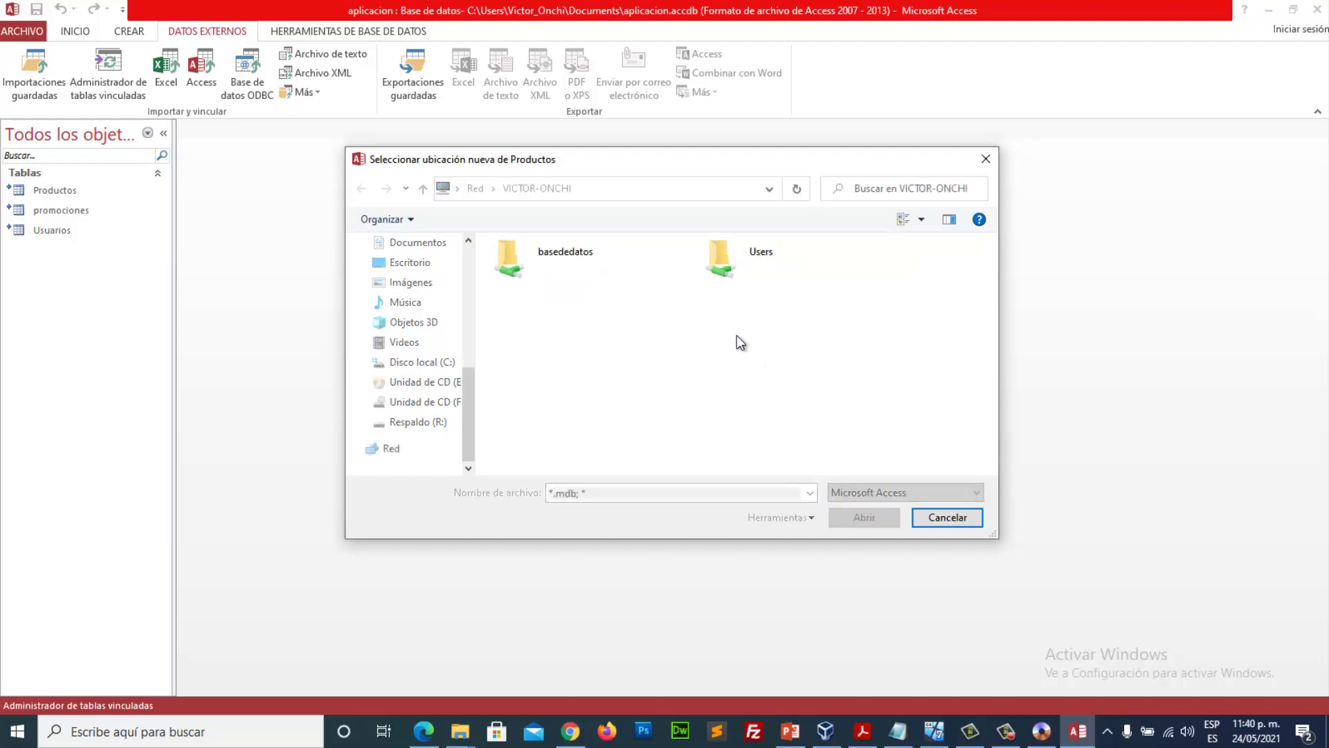
{"action": "double_click", "coordinate": [556, 252]}
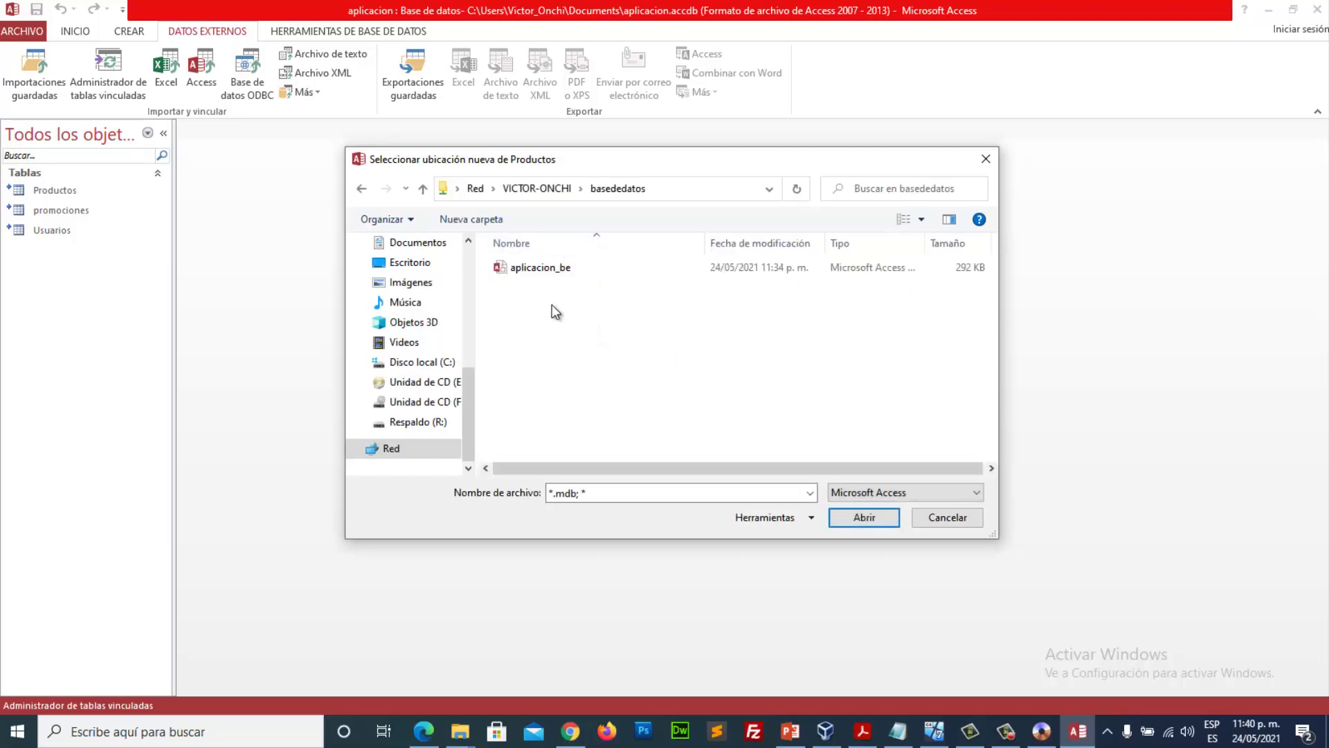
{"action": "left_click", "coordinate": [546, 268]}
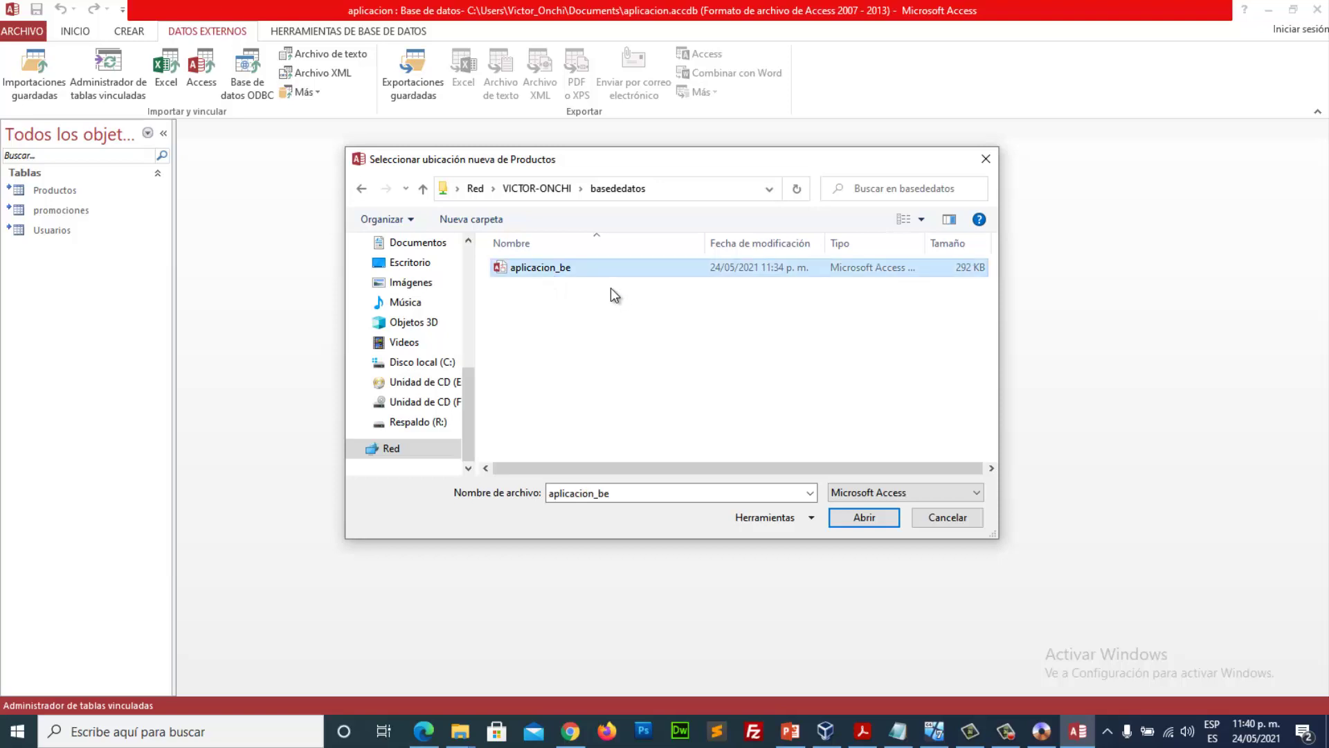
{"action": "left_click", "coordinate": [864, 518]}
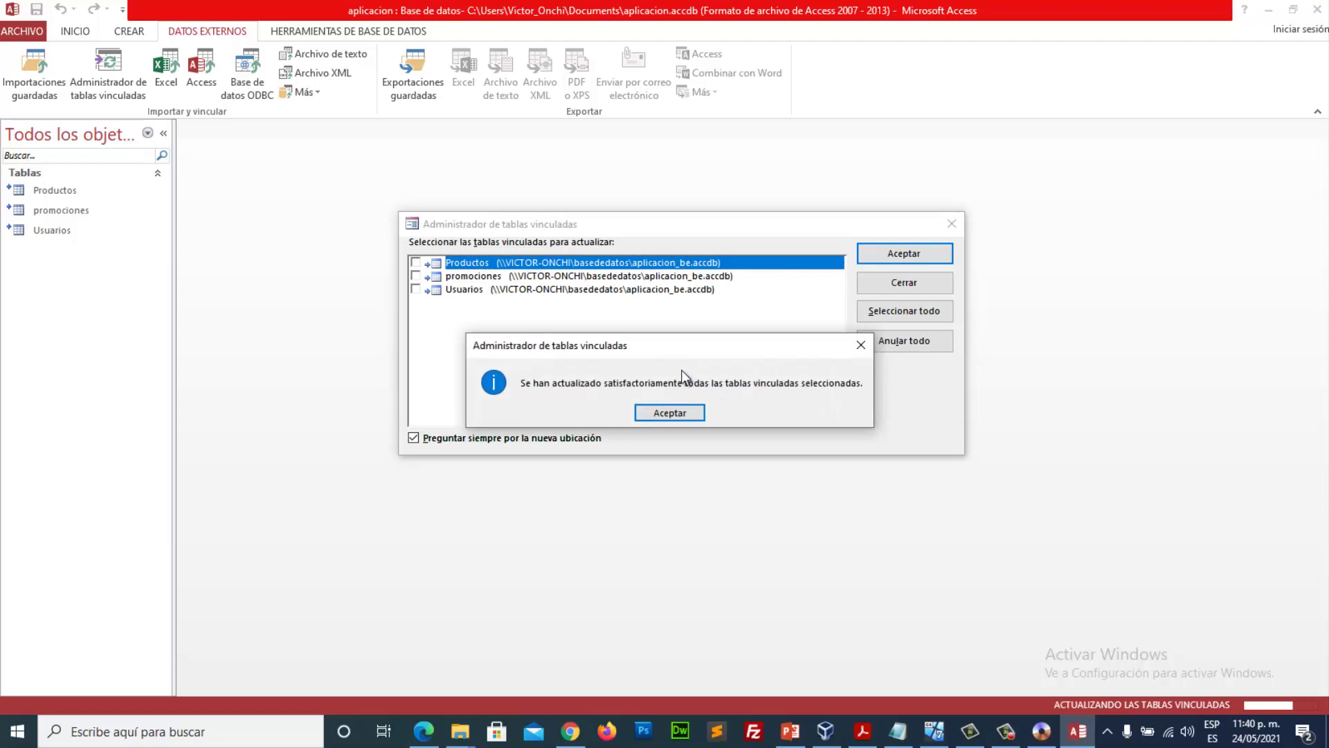
{"action": "left_click", "coordinate": [663, 411]}
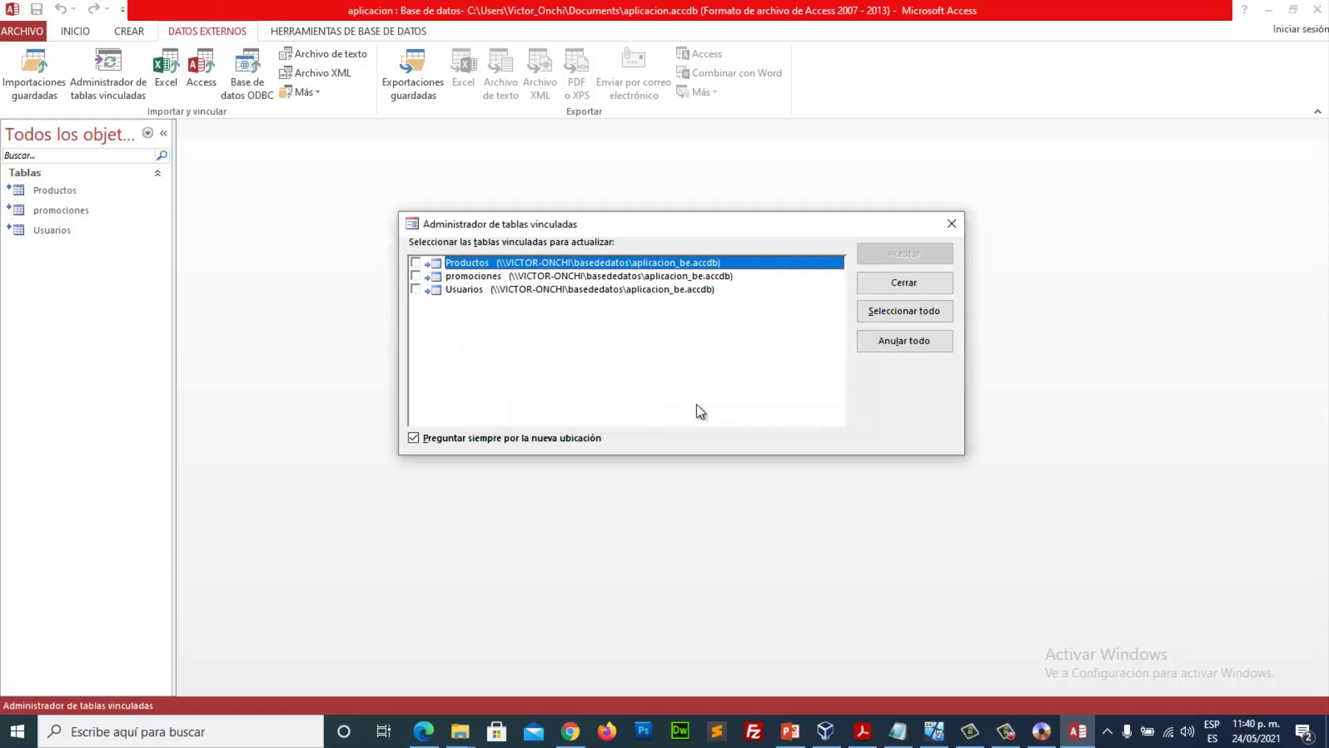
{"action": "left_click", "coordinate": [899, 290]}
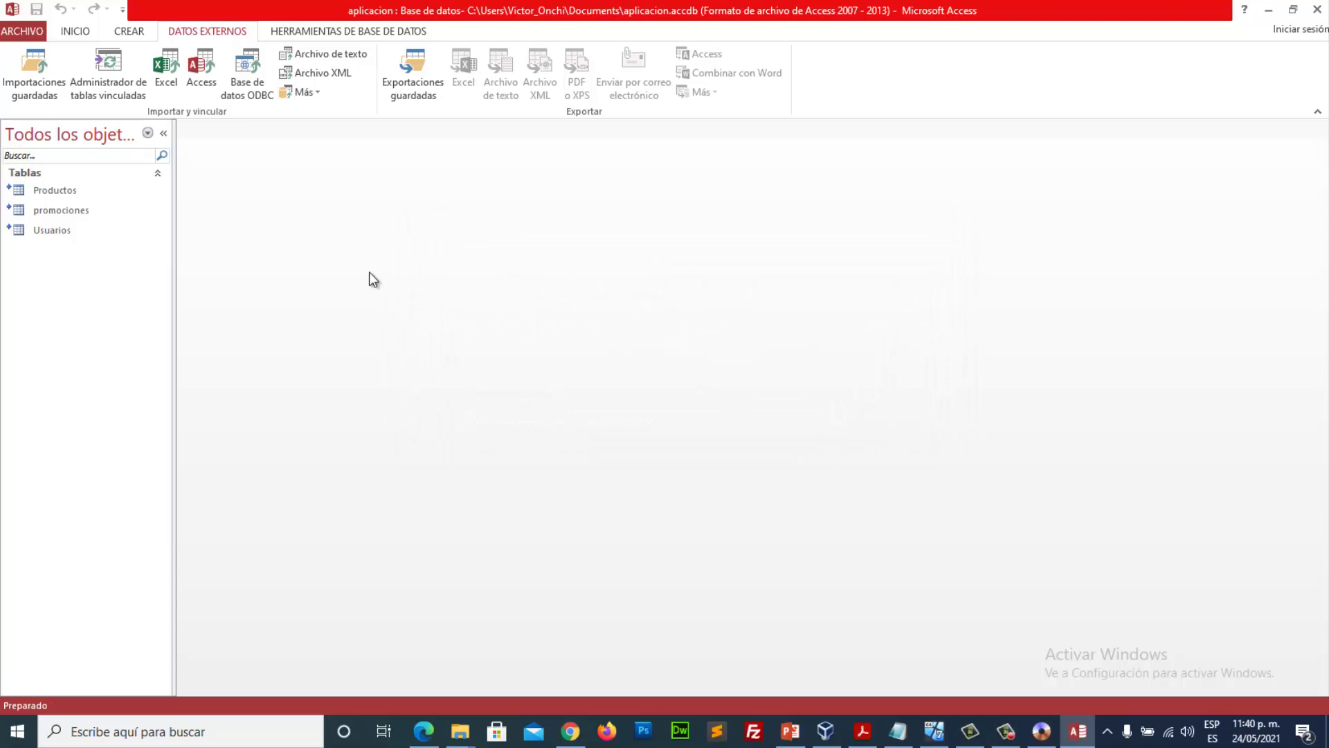
Step: Check the network path of the linked Productos table, and minimize Access
{"action": "mouse_move", "coordinate": [80, 199]}
{"action": "left_click", "coordinate": [1269, 12]}
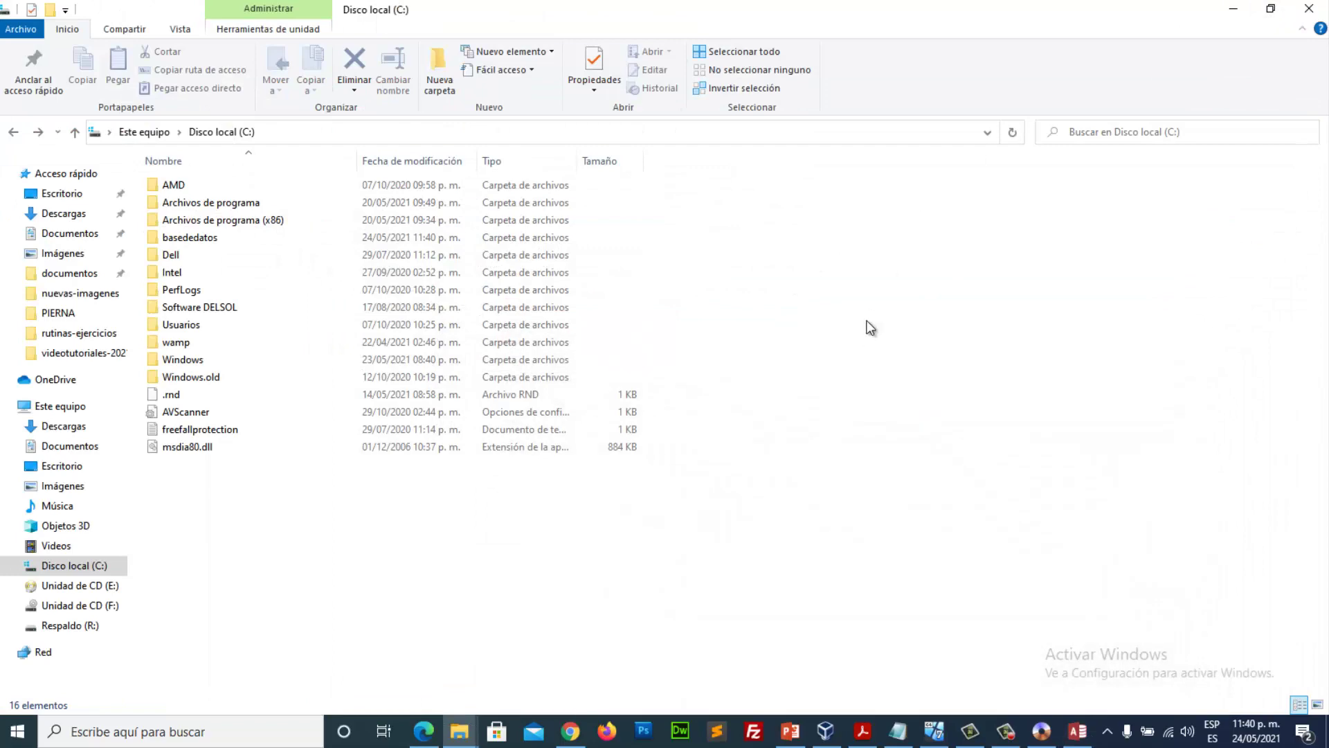
Step: Minimize File Explorer, close the basededatos properties, consult the Notepad notes, and switch to the windows7 virtual machine in VirtualBox
{"action": "left_click", "coordinate": [1246, 12]}
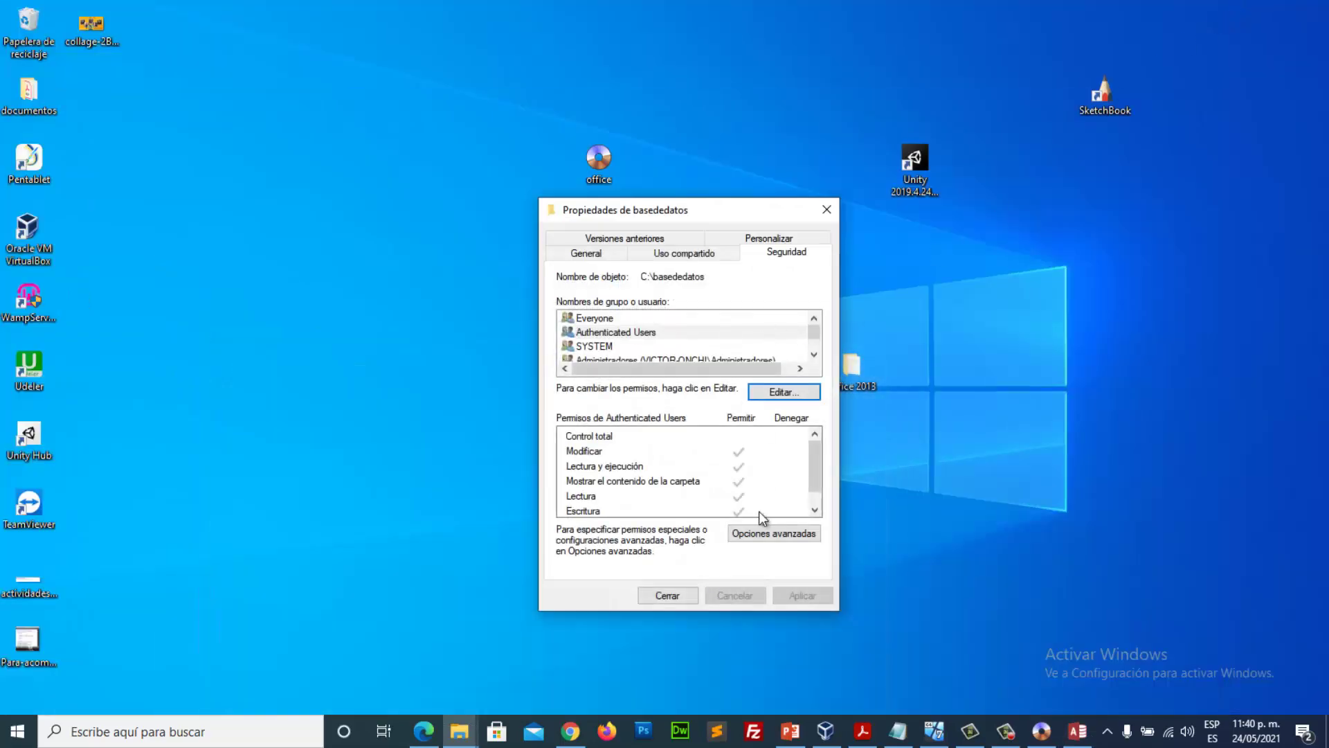
{"action": "left_click", "coordinate": [692, 594]}
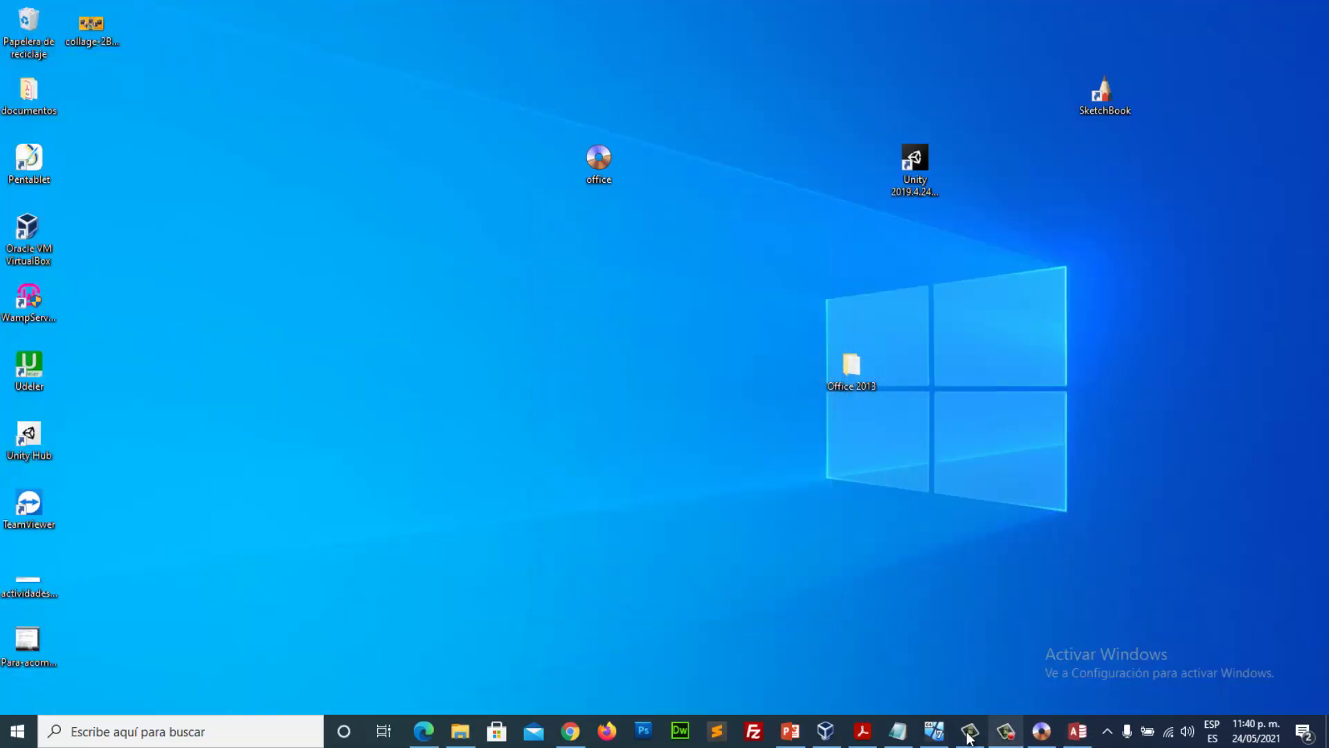
{"action": "left_click", "coordinate": [898, 731]}
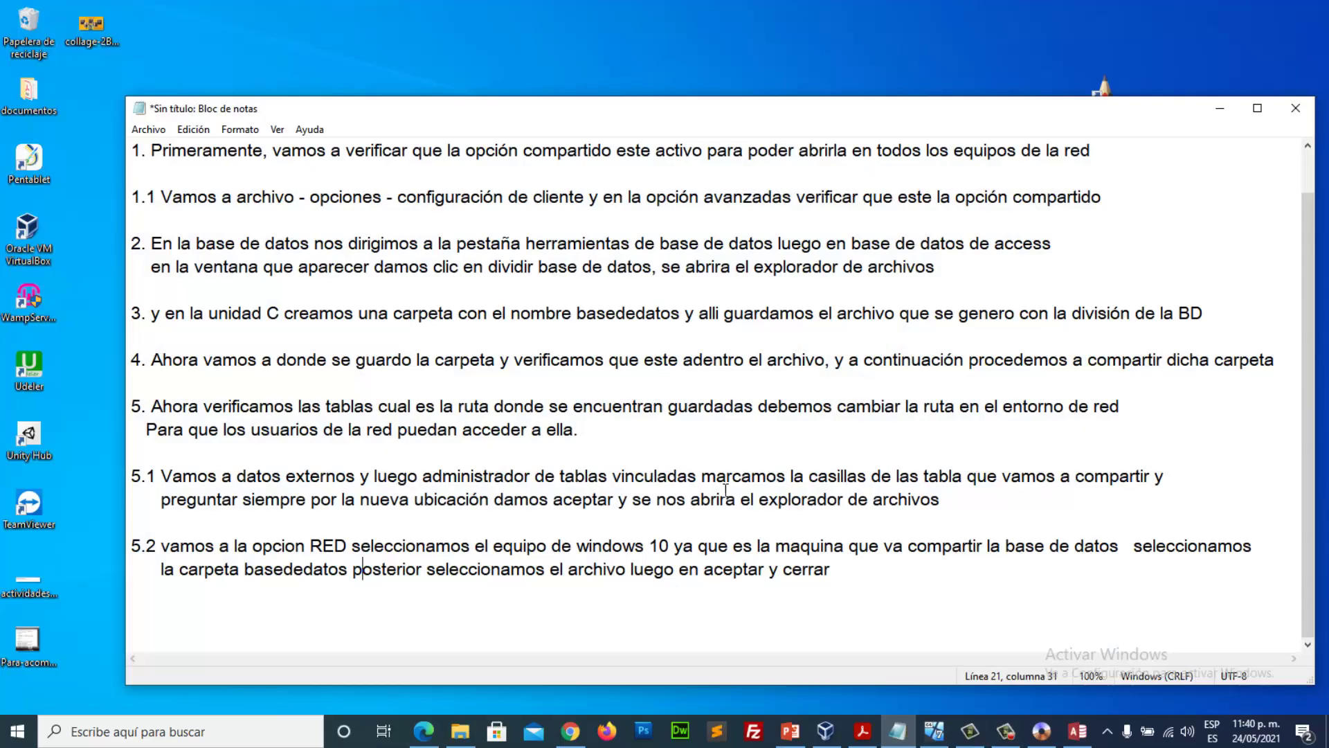
{"action": "left_click", "coordinate": [943, 735]}
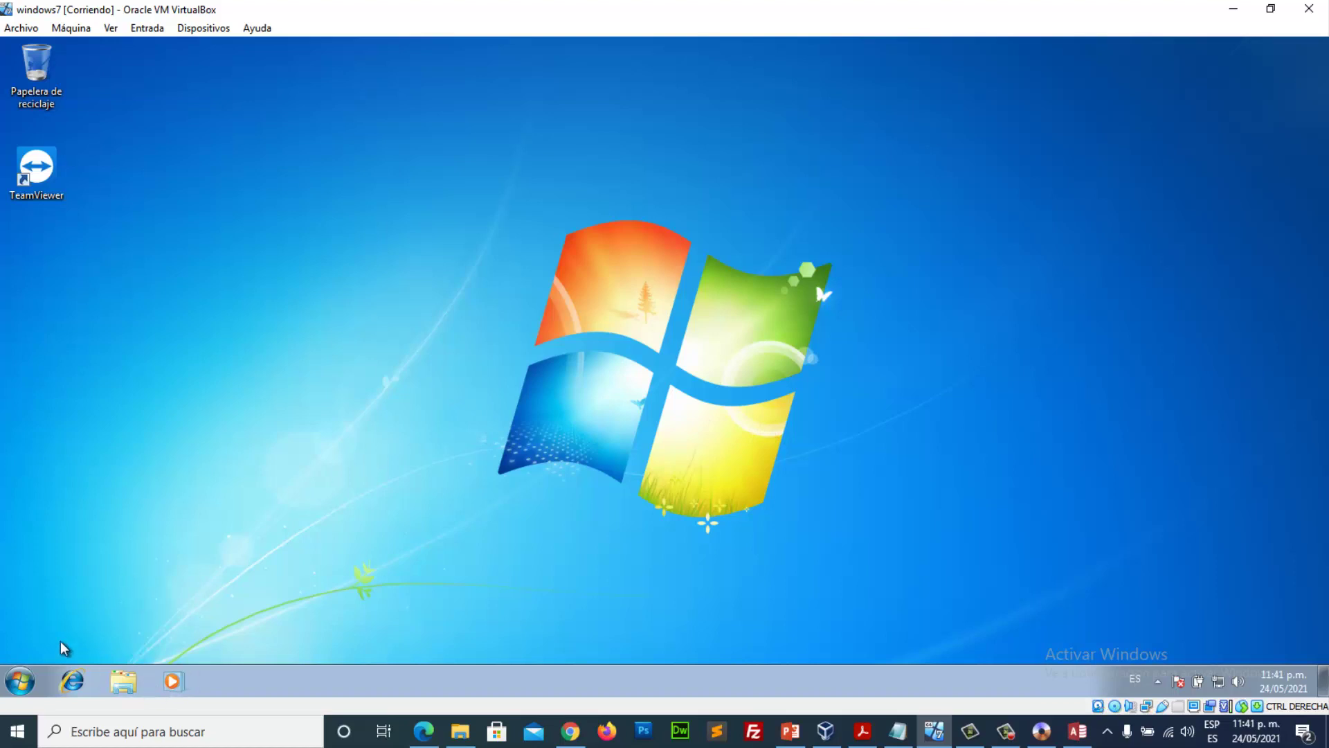
Step: In the Windows 7 machine, open a maximized Explorer window and examine which computers and shared folders are available under Red
{"action": "left_click", "coordinate": [122, 682]}
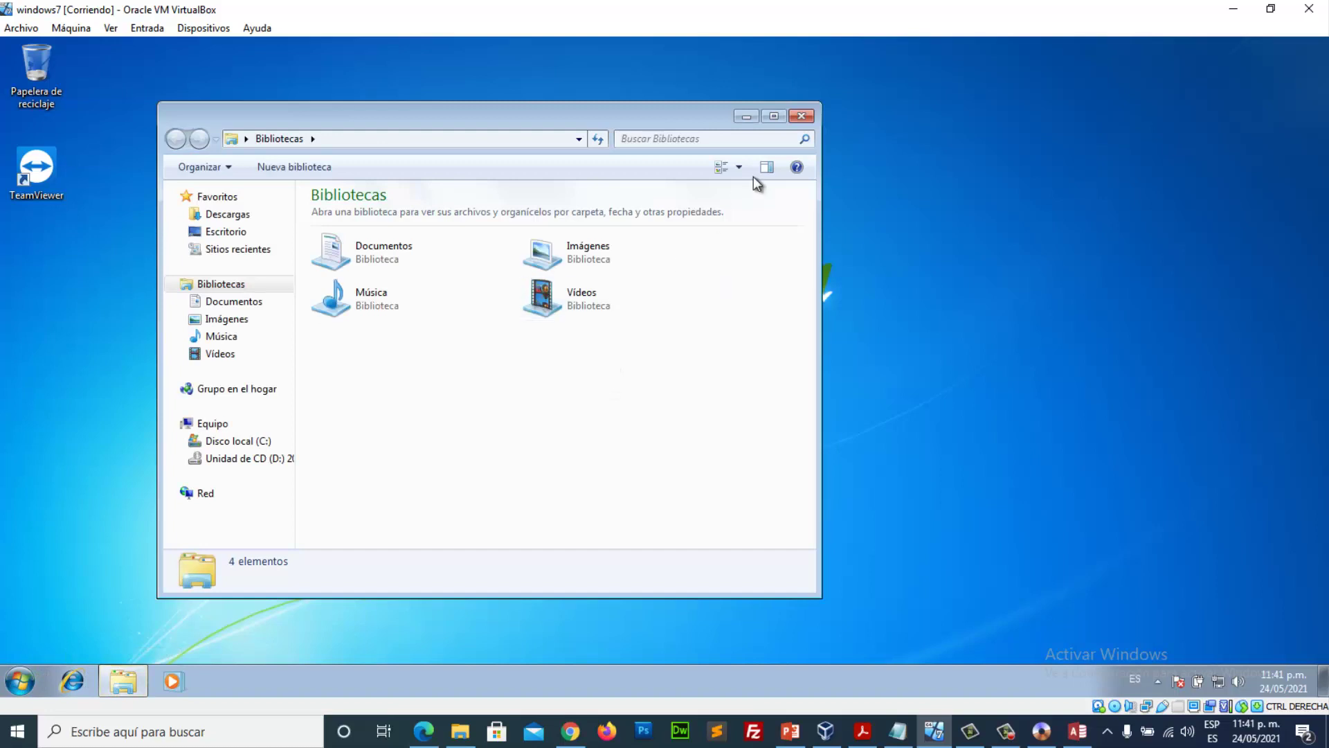
{"action": "double_click", "coordinate": [720, 110]}
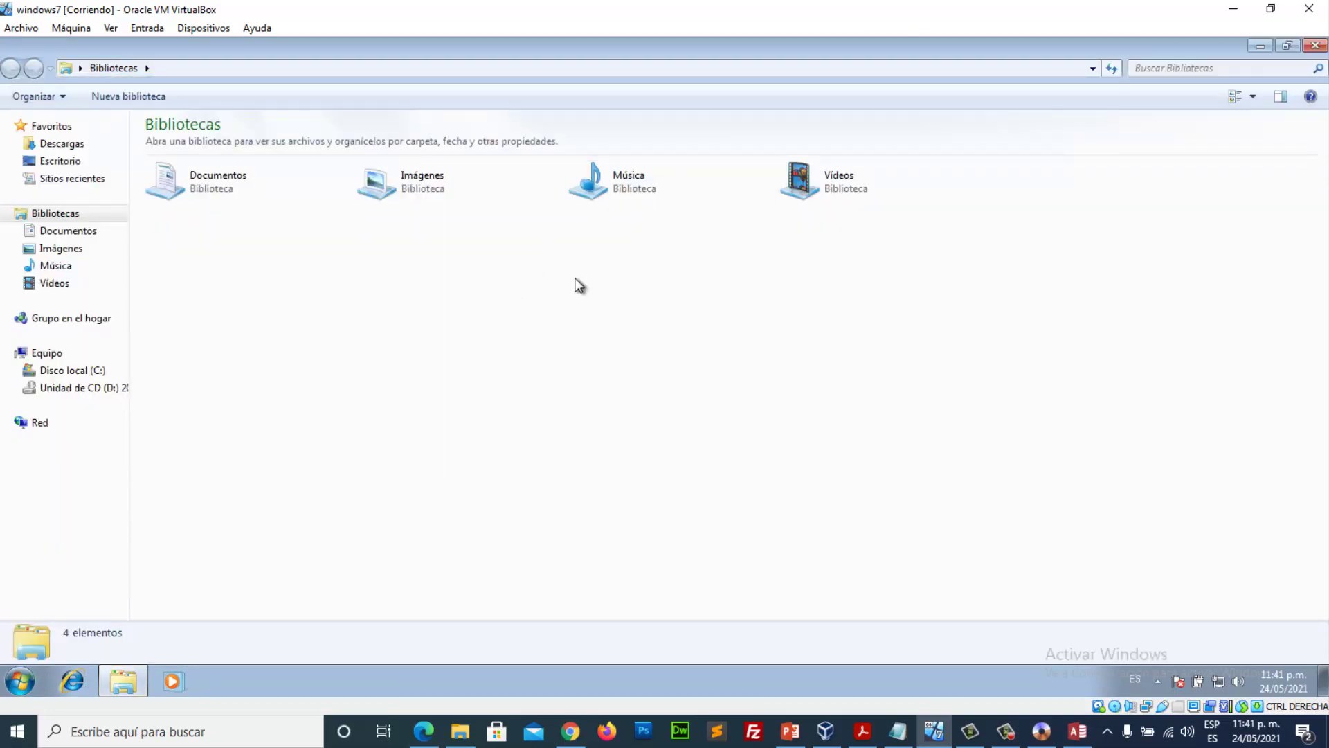
{"action": "left_click", "coordinate": [42, 423]}
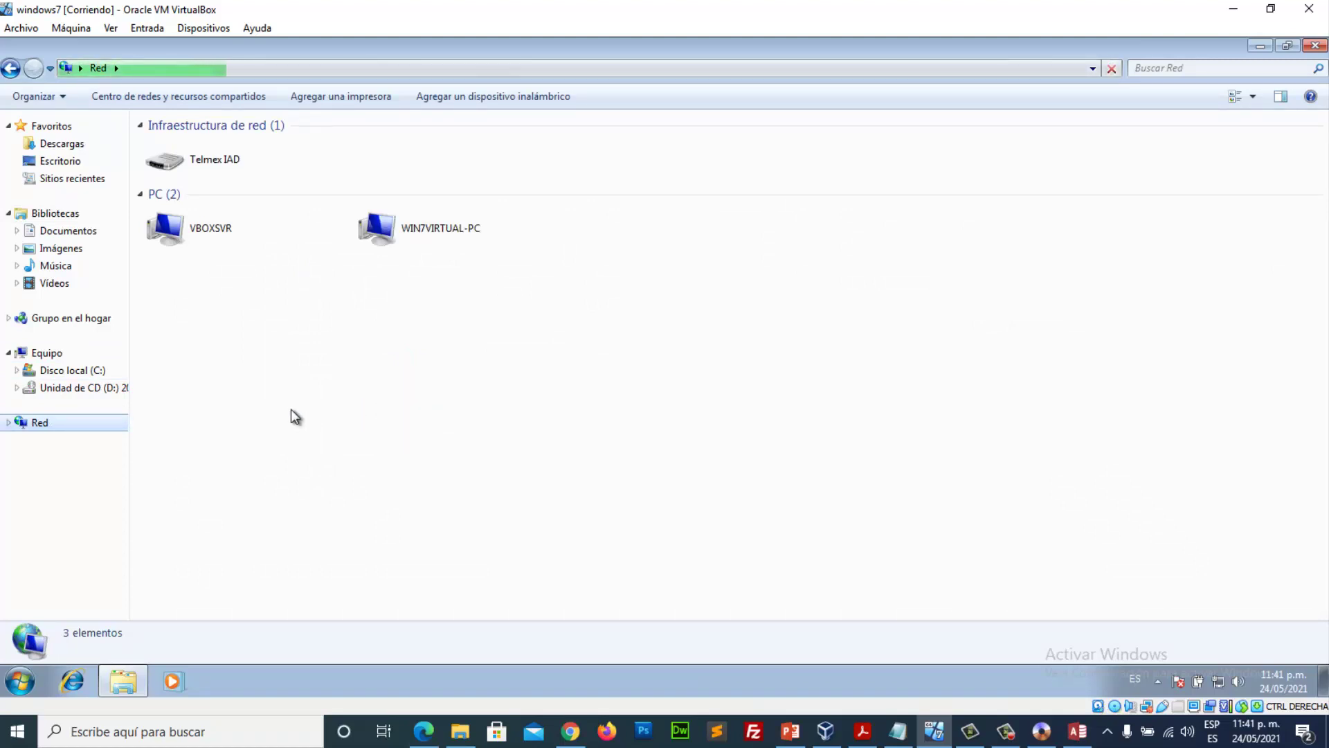
{"action": "left_click", "coordinate": [9, 422]}
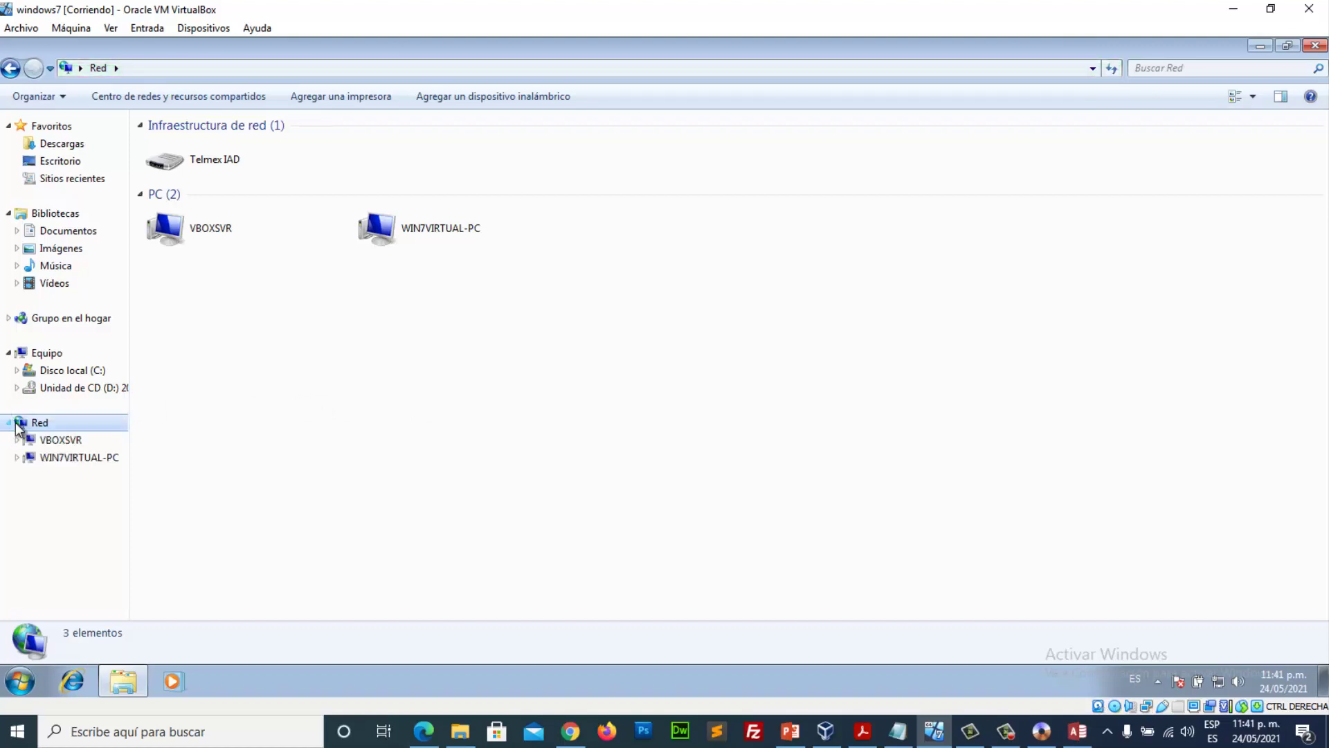
{"action": "right_click", "coordinate": [51, 421]}
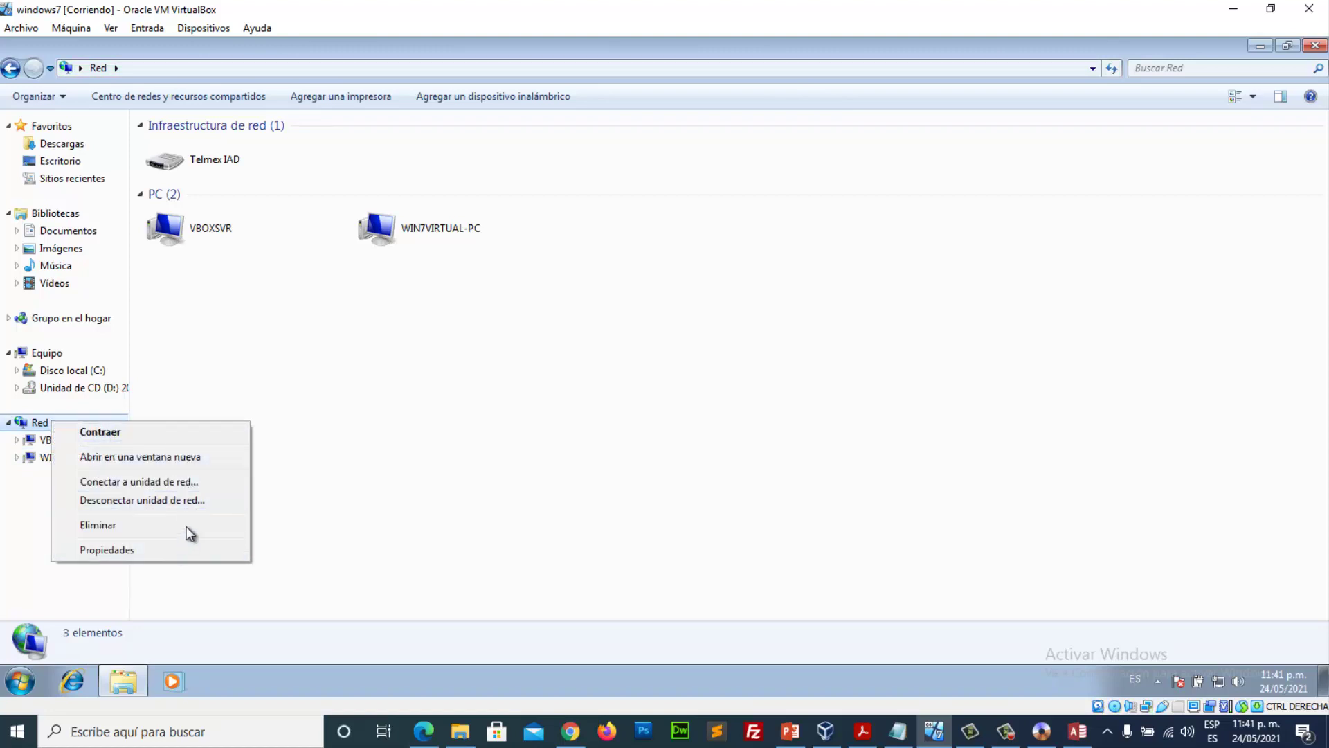
{"action": "left_click", "coordinate": [454, 461]}
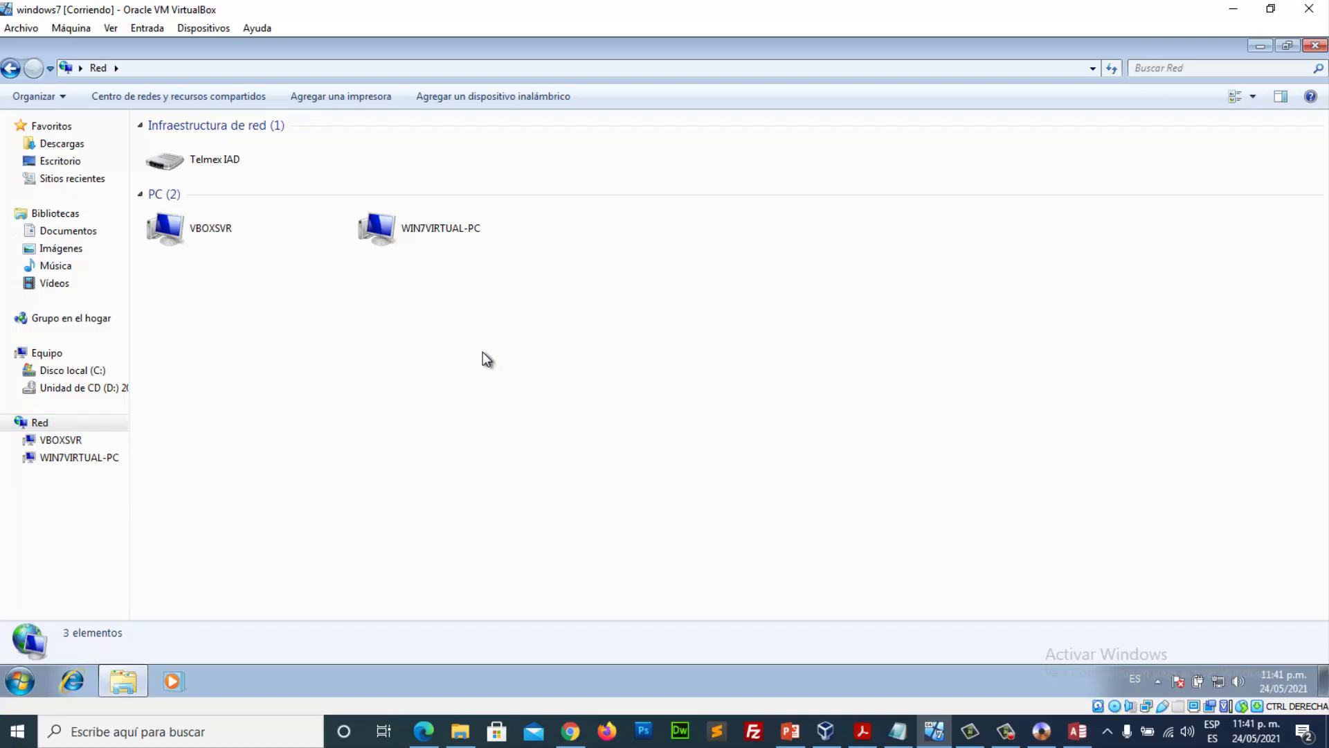
{"action": "right_click", "coordinate": [44, 430]}
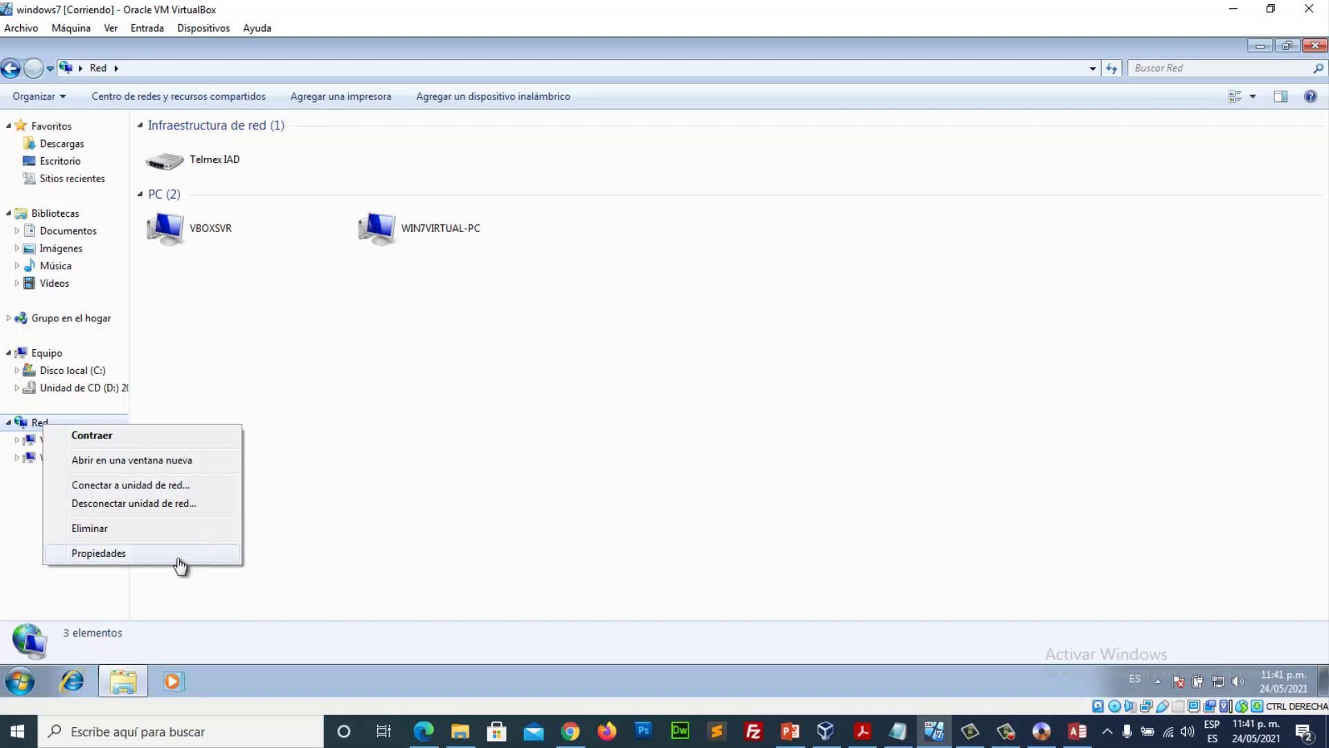
{"action": "left_click", "coordinate": [18, 458]}
{"action": "left_click", "coordinate": [29, 438]}
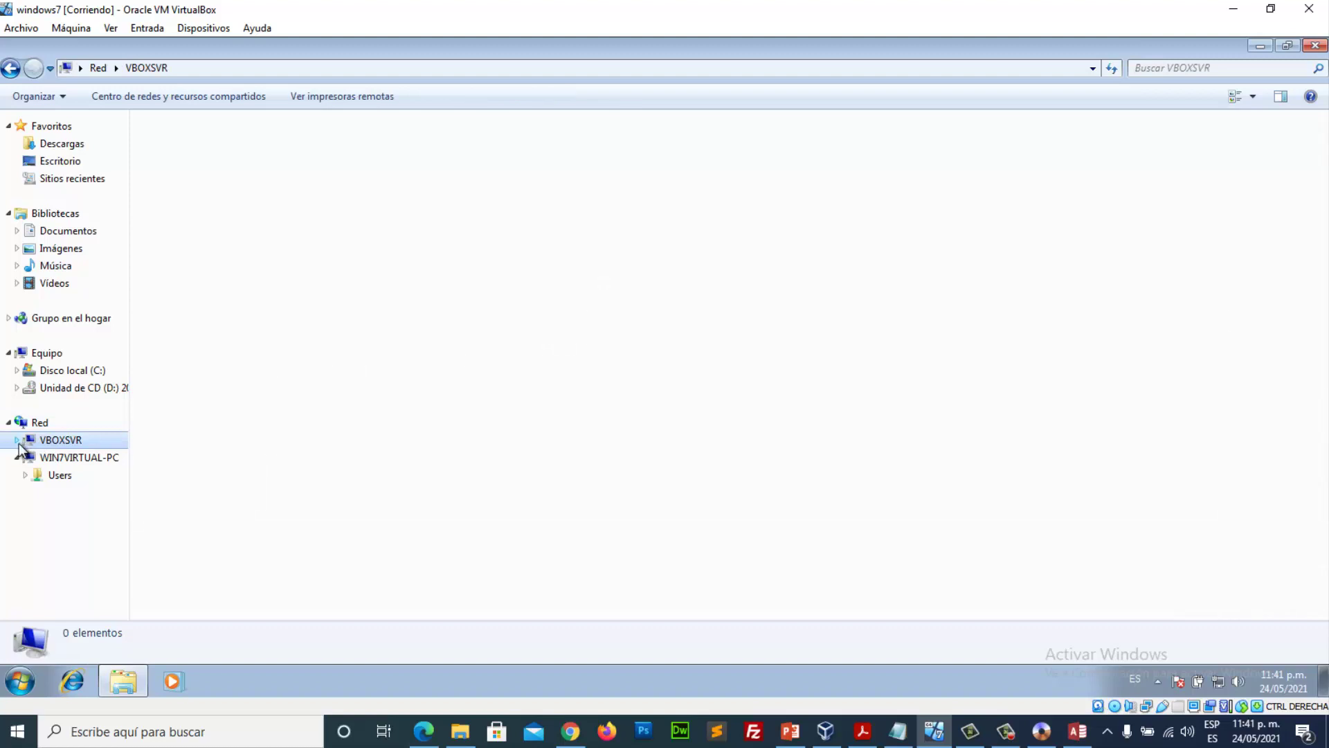
{"action": "left_click", "coordinate": [41, 424]}
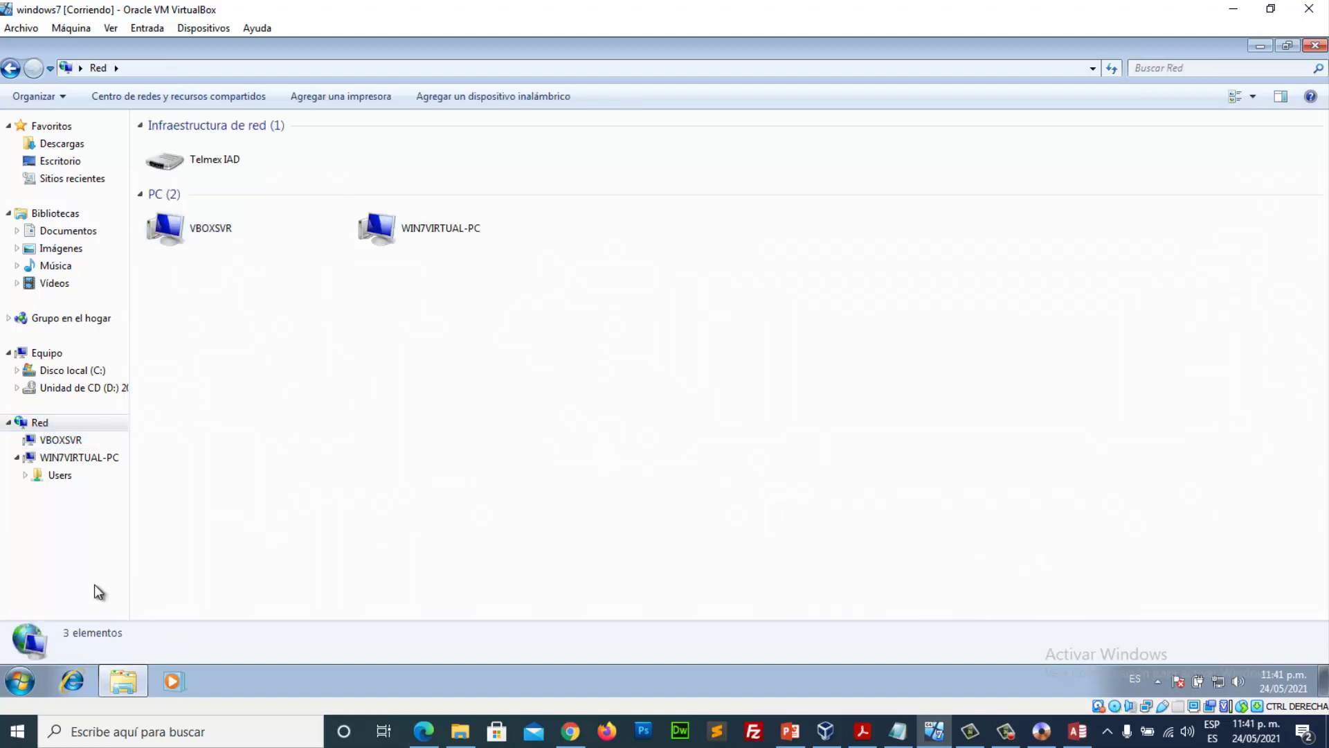
{"action": "left_click", "coordinate": [21, 681]}
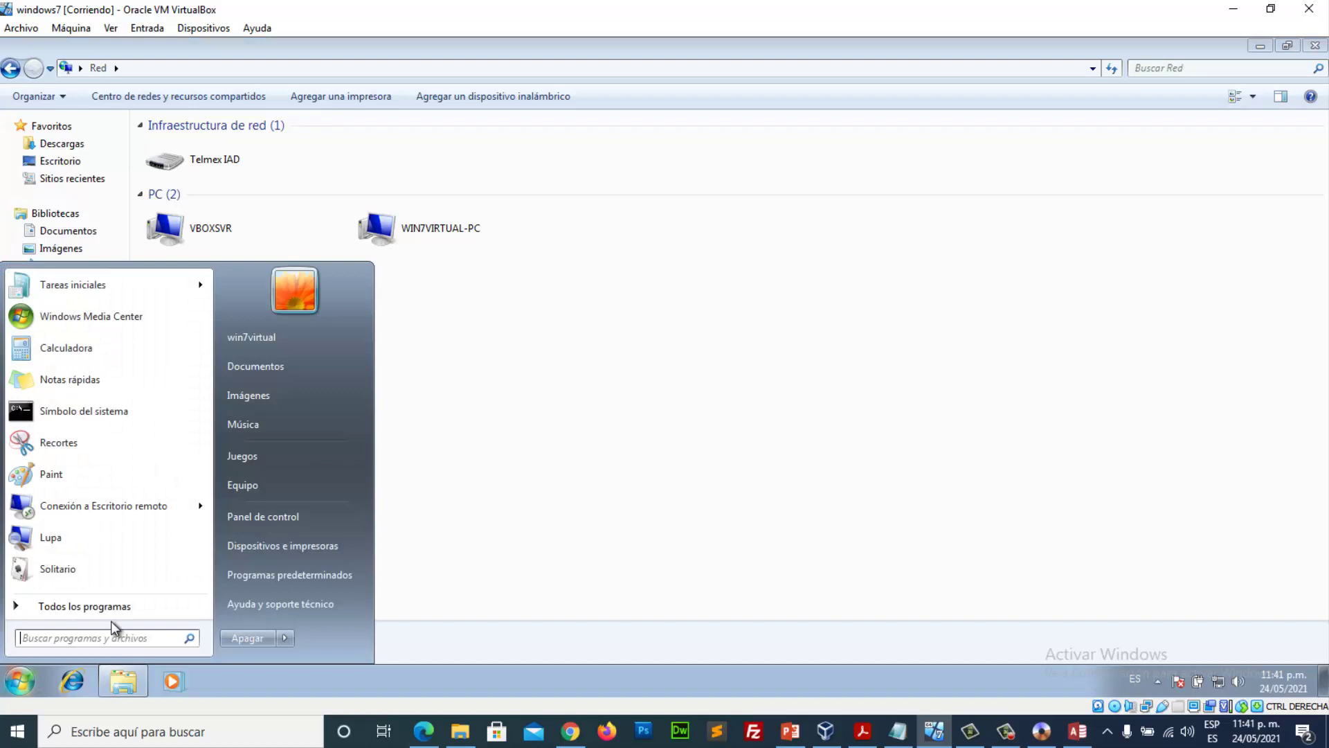
{"action": "type", "text": "eje"}
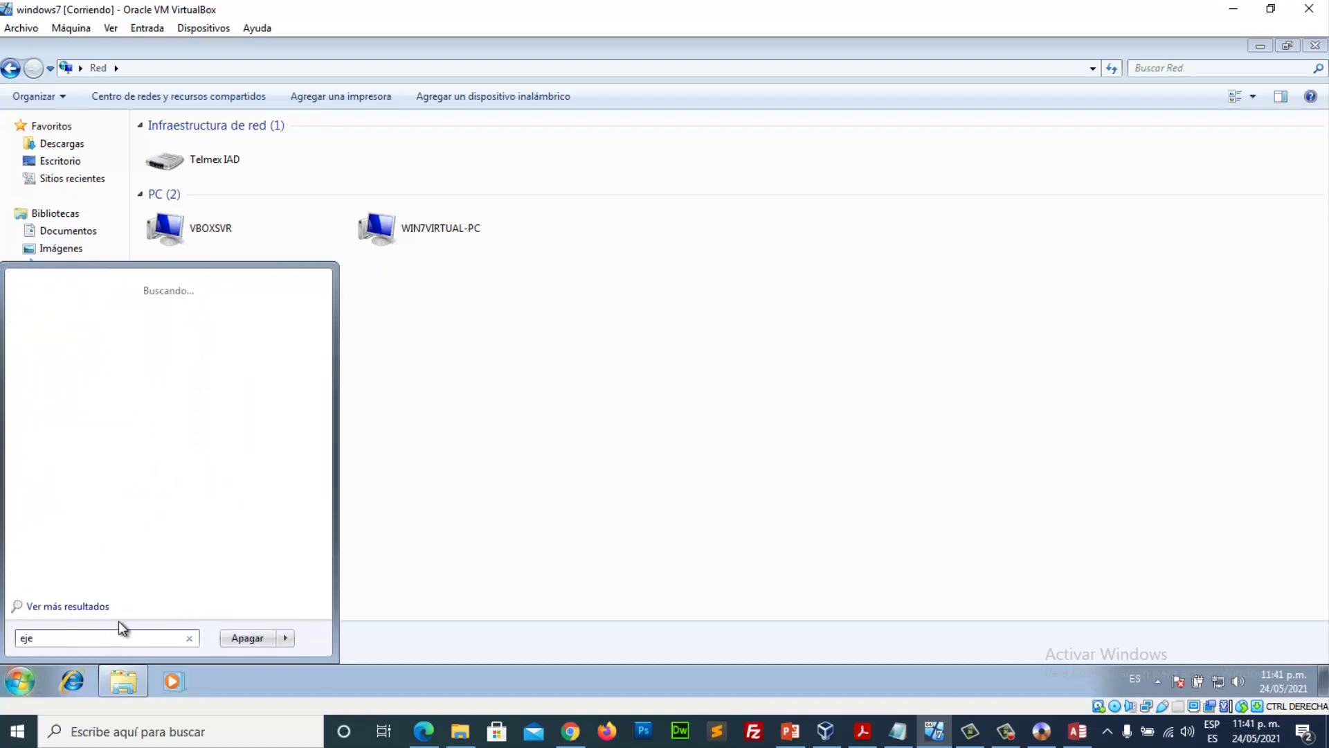
{"action": "left_click", "coordinate": [69, 310]}
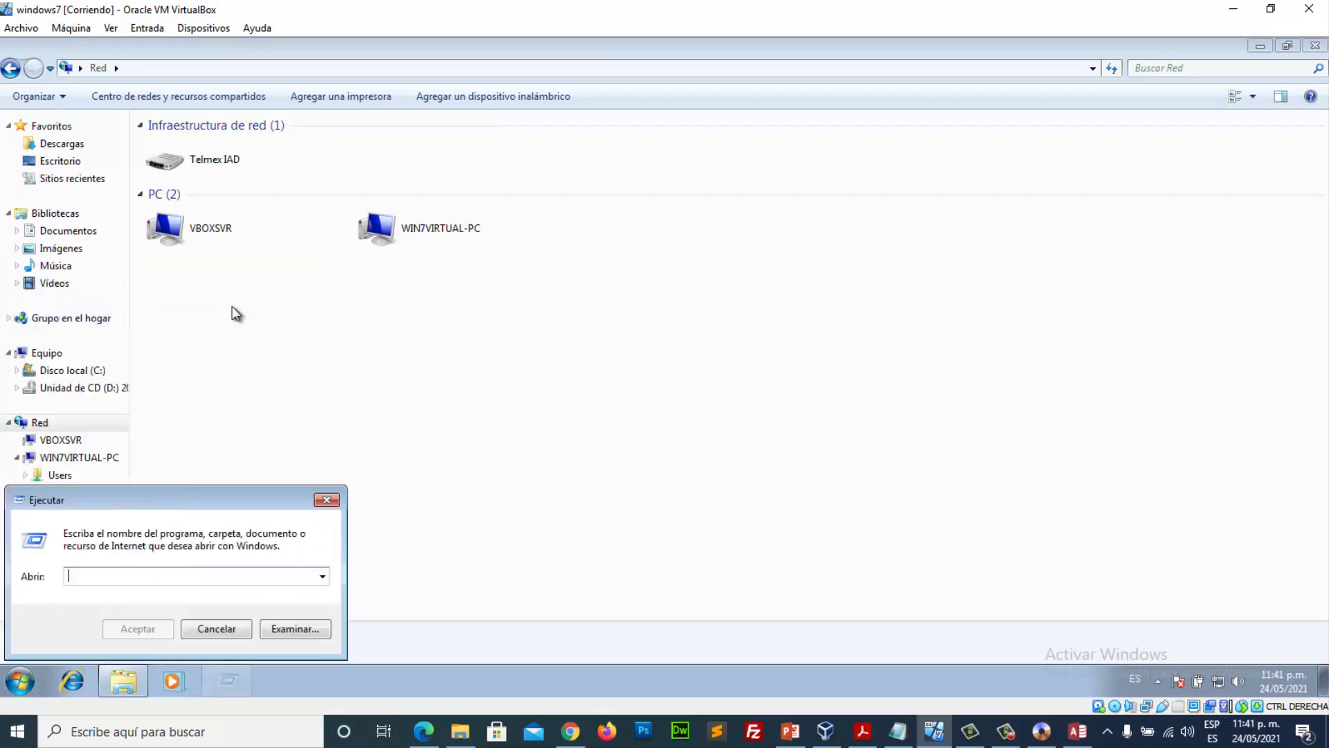
{"action": "left_click_drag", "start_coordinate": [227, 496], "coordinate": [812, 462]}
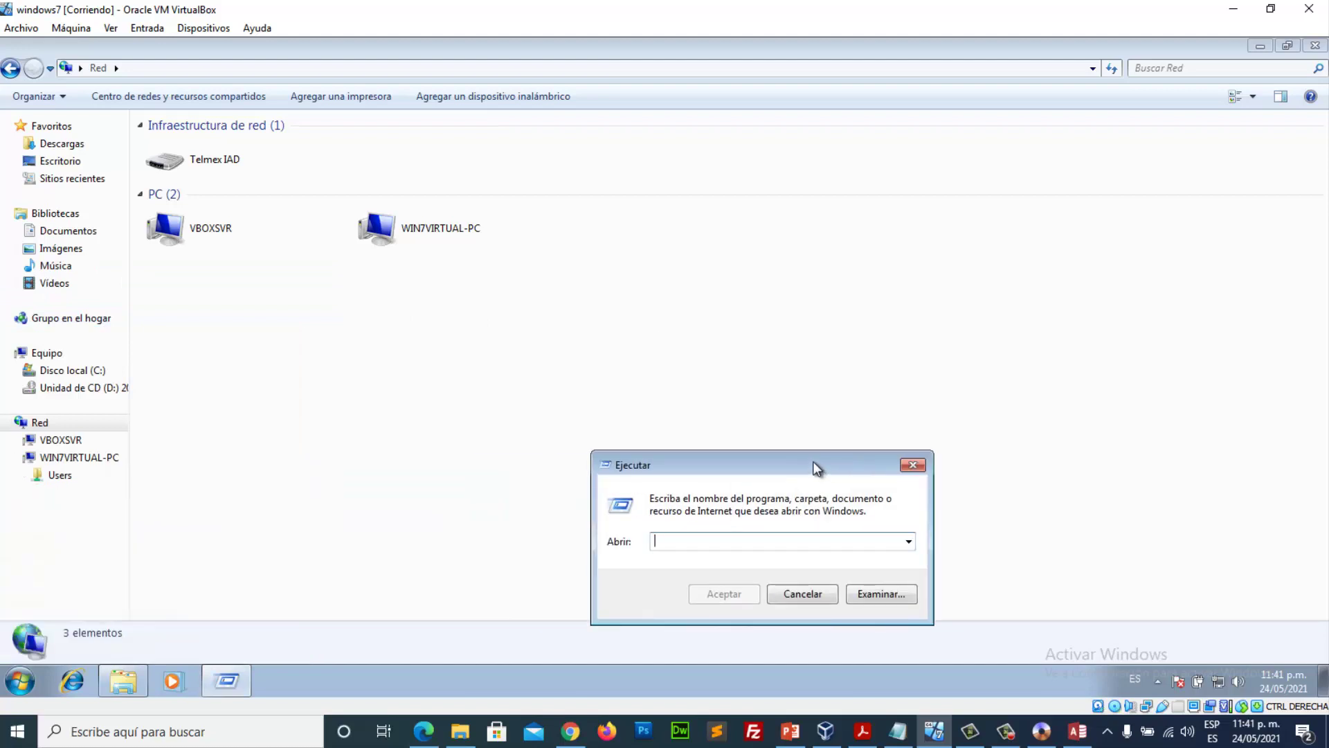
{"action": "type", "text": "---"}
{"action": "key", "text": "BackSpace"}
{"action": "key", "text": "BackSpace"}
{"action": "key", "text": "BackSpace"}
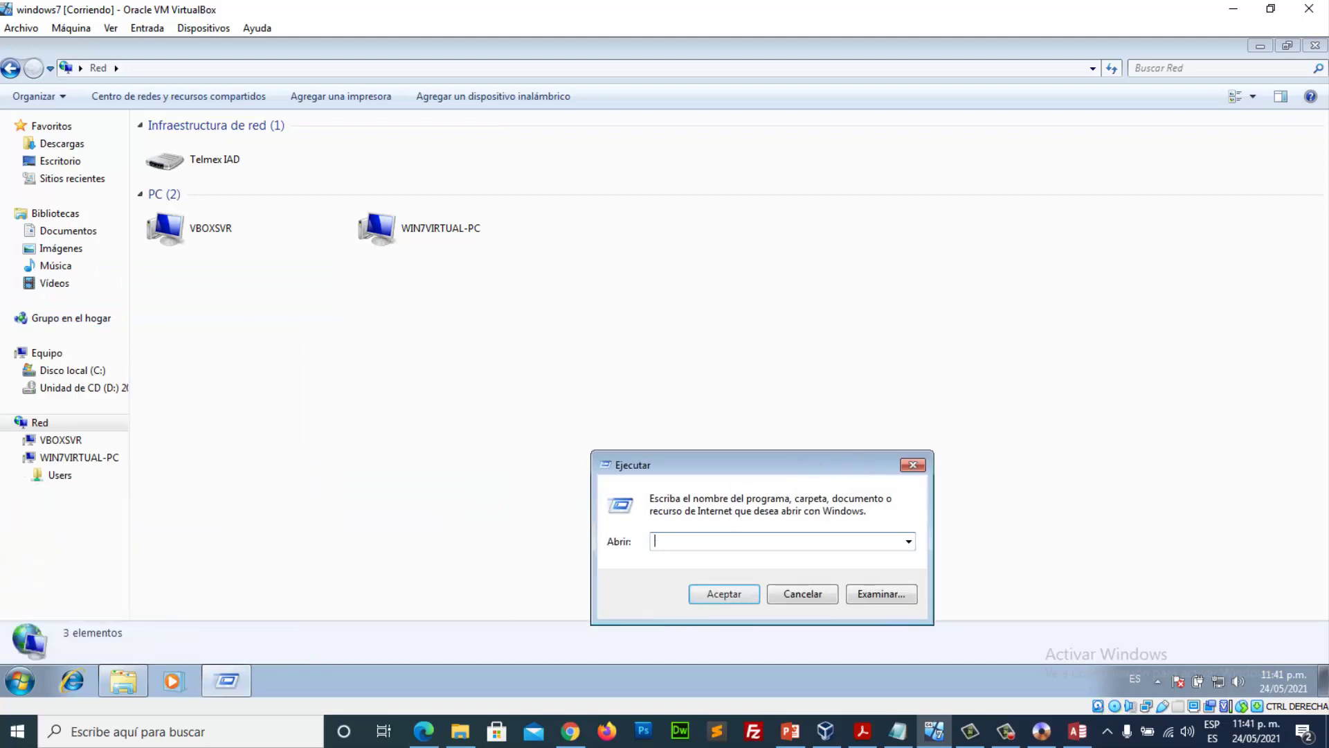
{"action": "type", "text": "¬¬"}
{"action": "key", "text": "BackSpace"}
{"action": "key", "text": "BackSpace"}
{"action": "left_click", "coordinate": [1005, 731]}
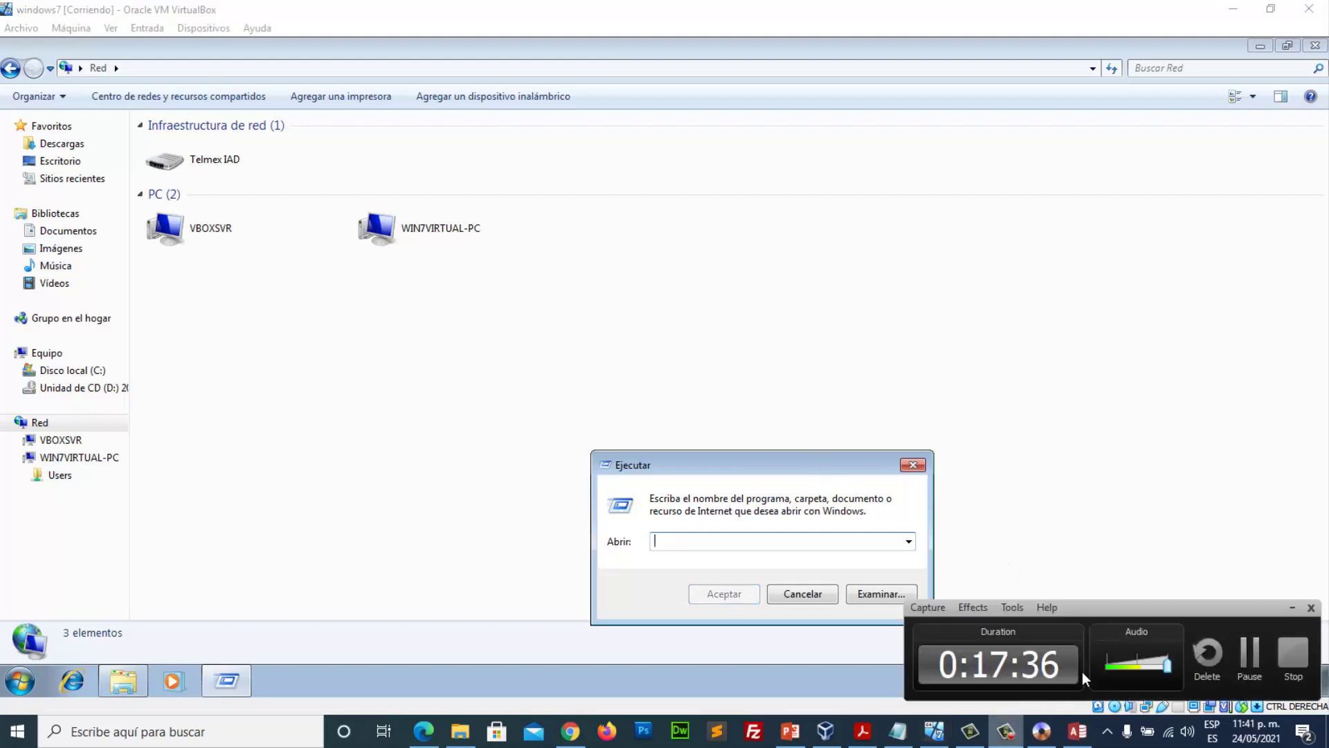
{"action": "left_click", "coordinate": [1295, 655]}
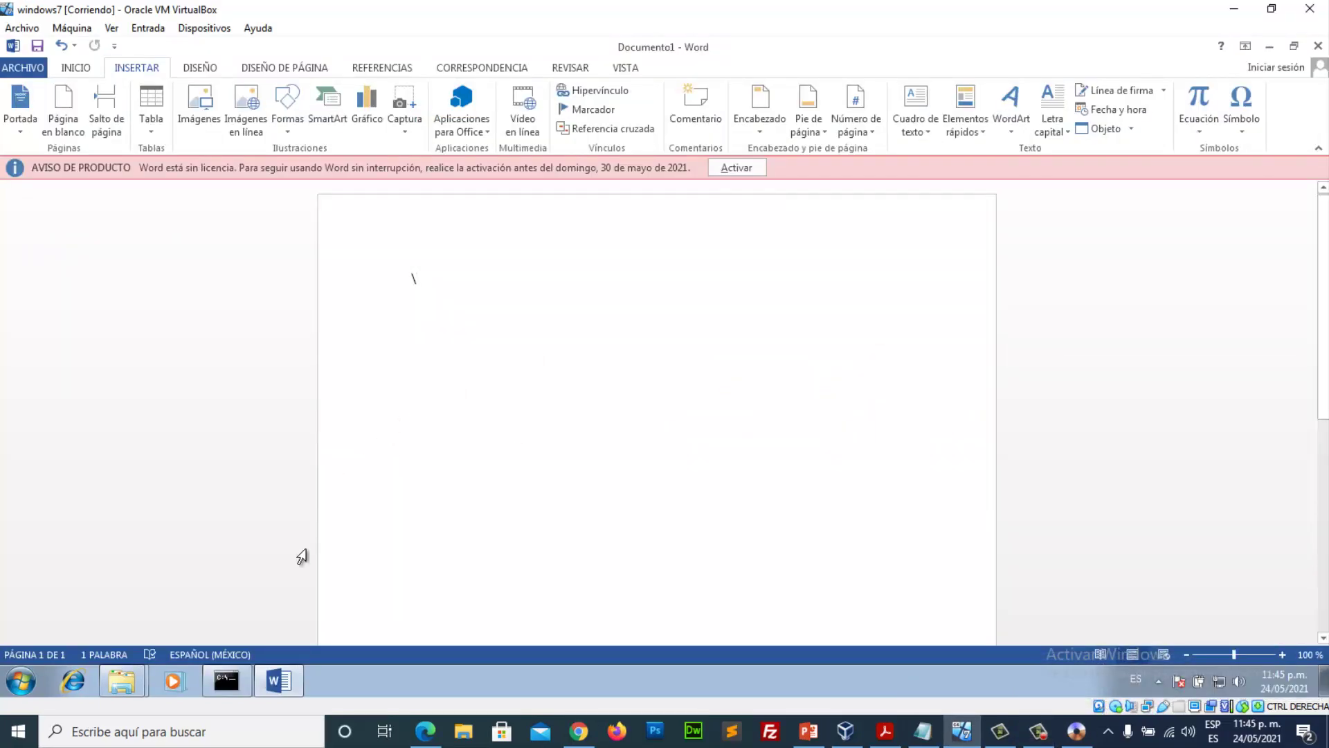
Step: Open the Ejecutar dialog in Windows 7 and remove the two backslashes in front of the address 192.168.1.80
{"action": "key", "text": "super"}
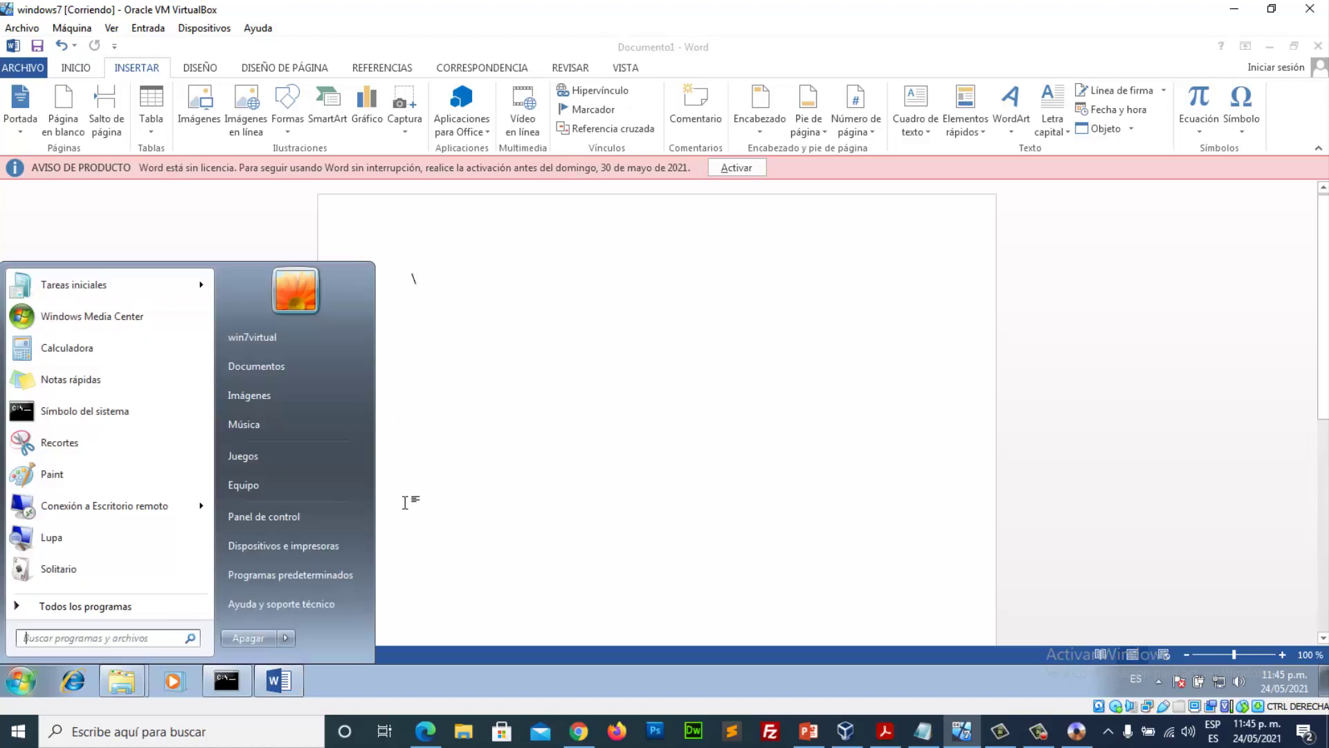
{"action": "type", "text": "eje"}
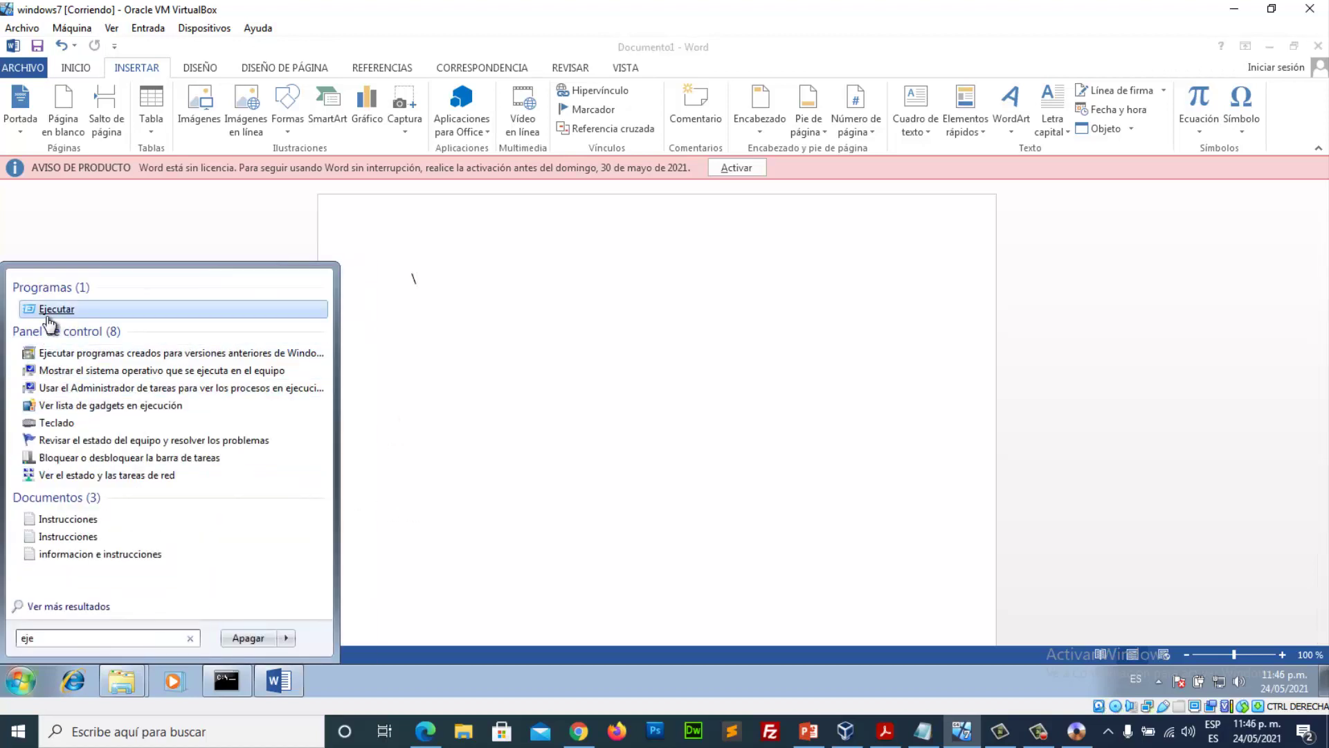
{"action": "left_click", "coordinate": [50, 312]}
{"action": "left_click_drag", "start_coordinate": [109, 500], "coordinate": [681, 330]}
{"action": "left_click", "coordinate": [651, 406]}
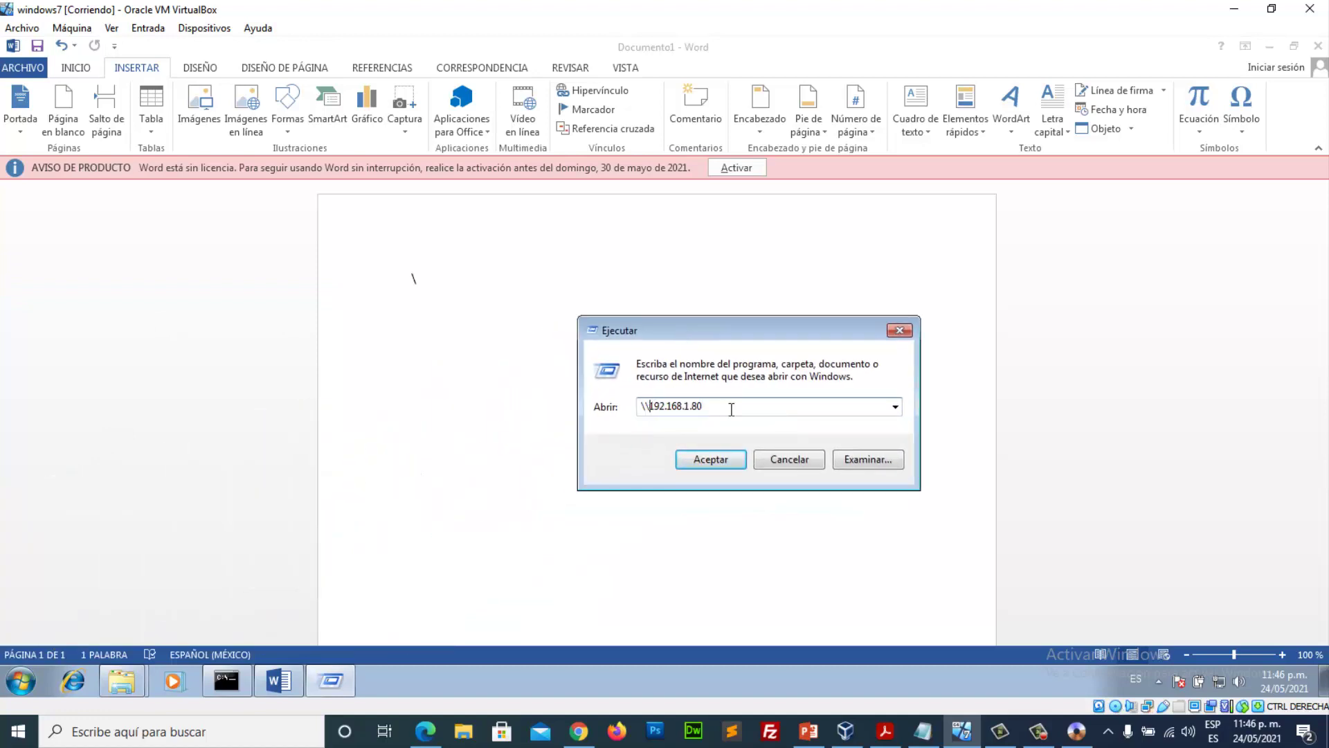
{"action": "key", "text": "BackSpace"}
{"action": "key", "text": "BackSpace"}
{"action": "type", "text": "¬"}
{"action": "key", "text": "BackSpace"}
Step: Copy the backslash from the Word document and paste it twice in front of 192.168.1.80 in the Ejecutar dialog
{"action": "left_click", "coordinate": [418, 280]}
{"action": "double_click", "coordinate": [416, 280]}
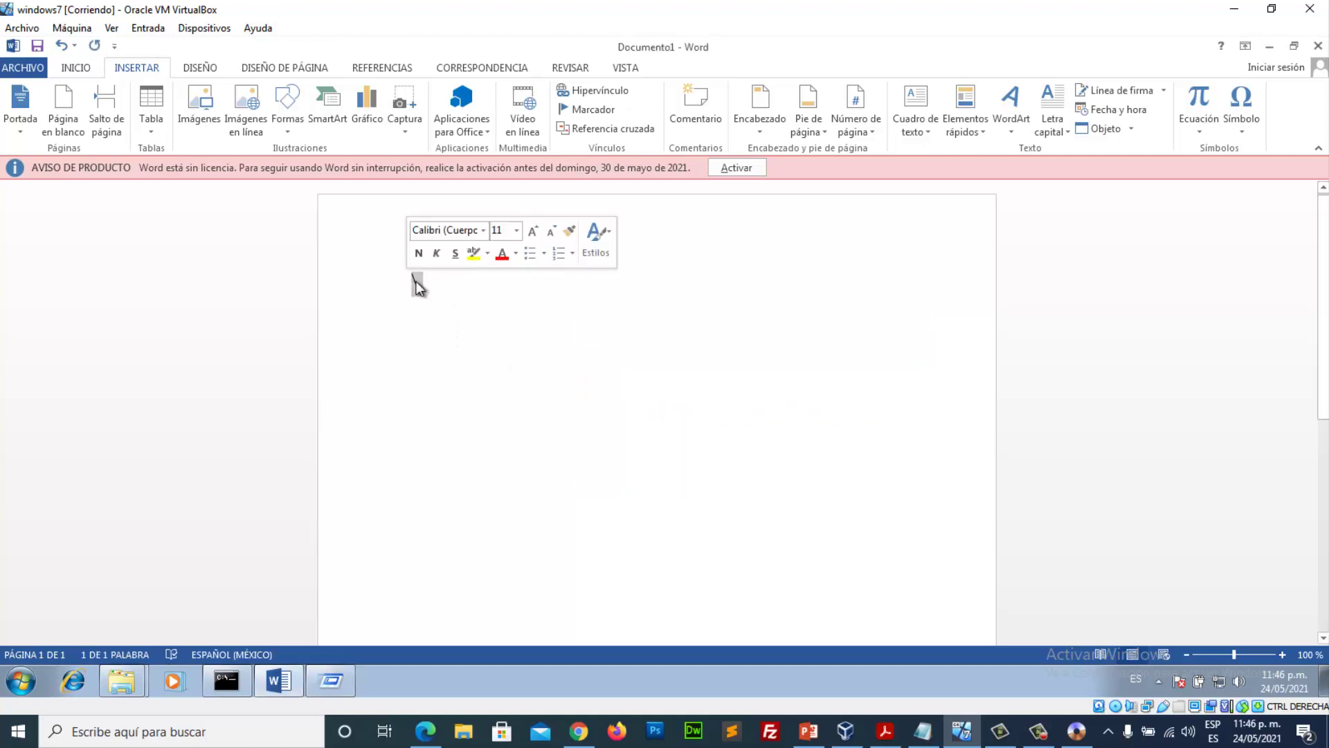
{"action": "right_click", "coordinate": [418, 285]}
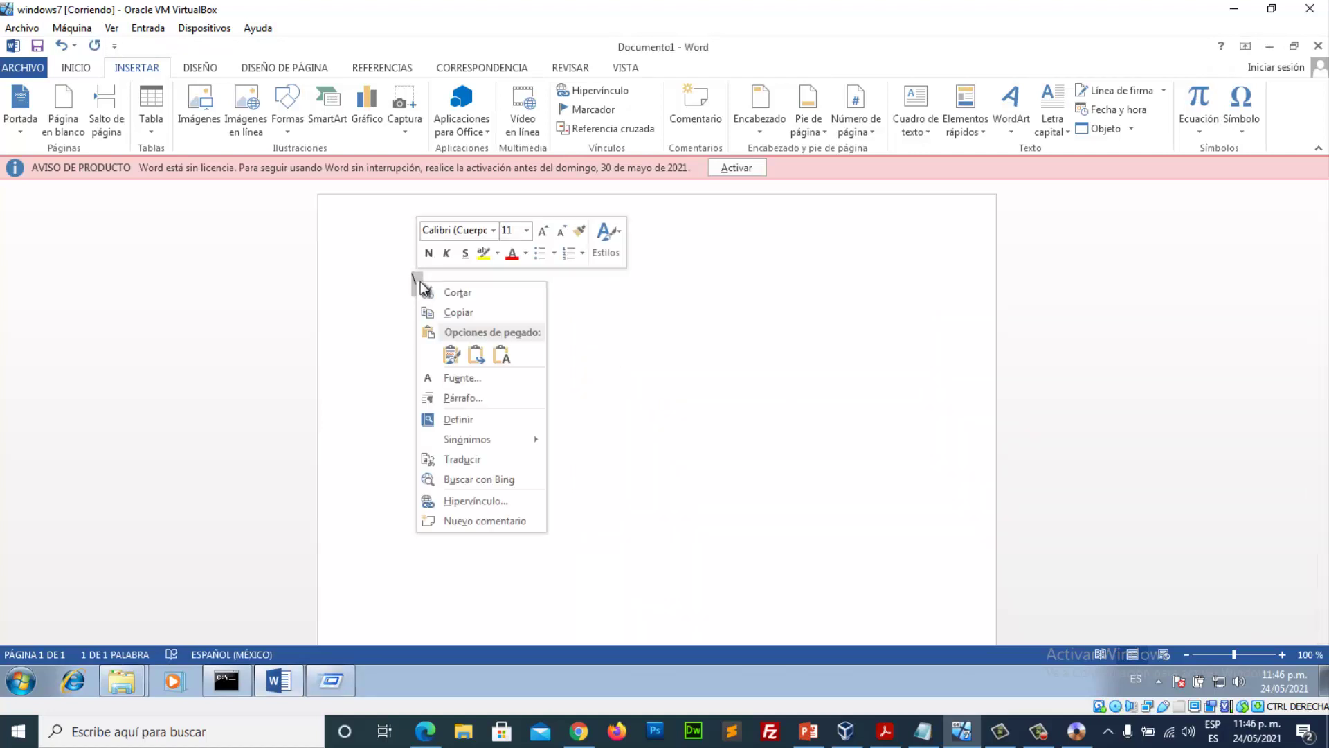
{"action": "left_click", "coordinate": [446, 309]}
{"action": "left_click", "coordinate": [346, 682]}
{"action": "left_click", "coordinate": [637, 409]}
{"action": "key", "text": "ctrl+v"}
{"action": "key", "text": "ctrl+v"}
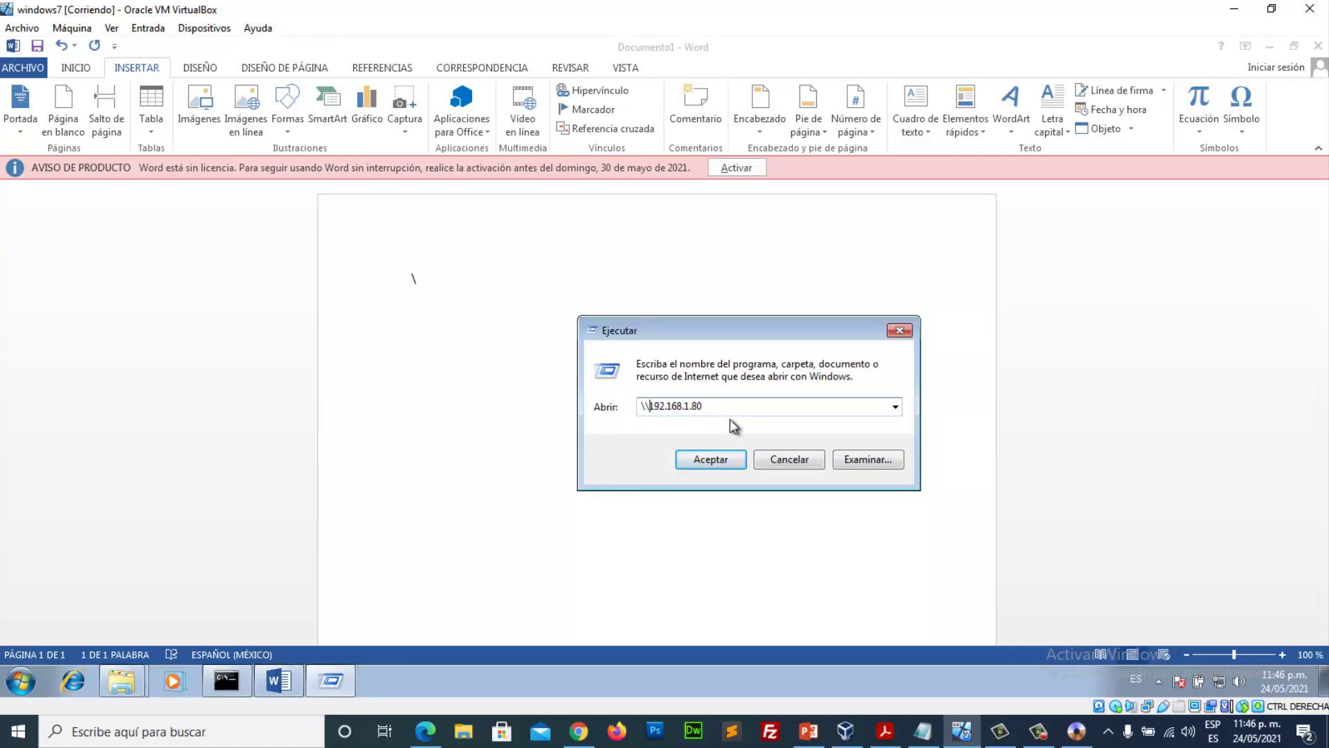
Step: Run the address \\192.168.1.80, maximize the resulting window, and open the shared basededatos folder
{"action": "left_click", "coordinate": [729, 405]}
{"action": "left_click", "coordinate": [707, 460]}
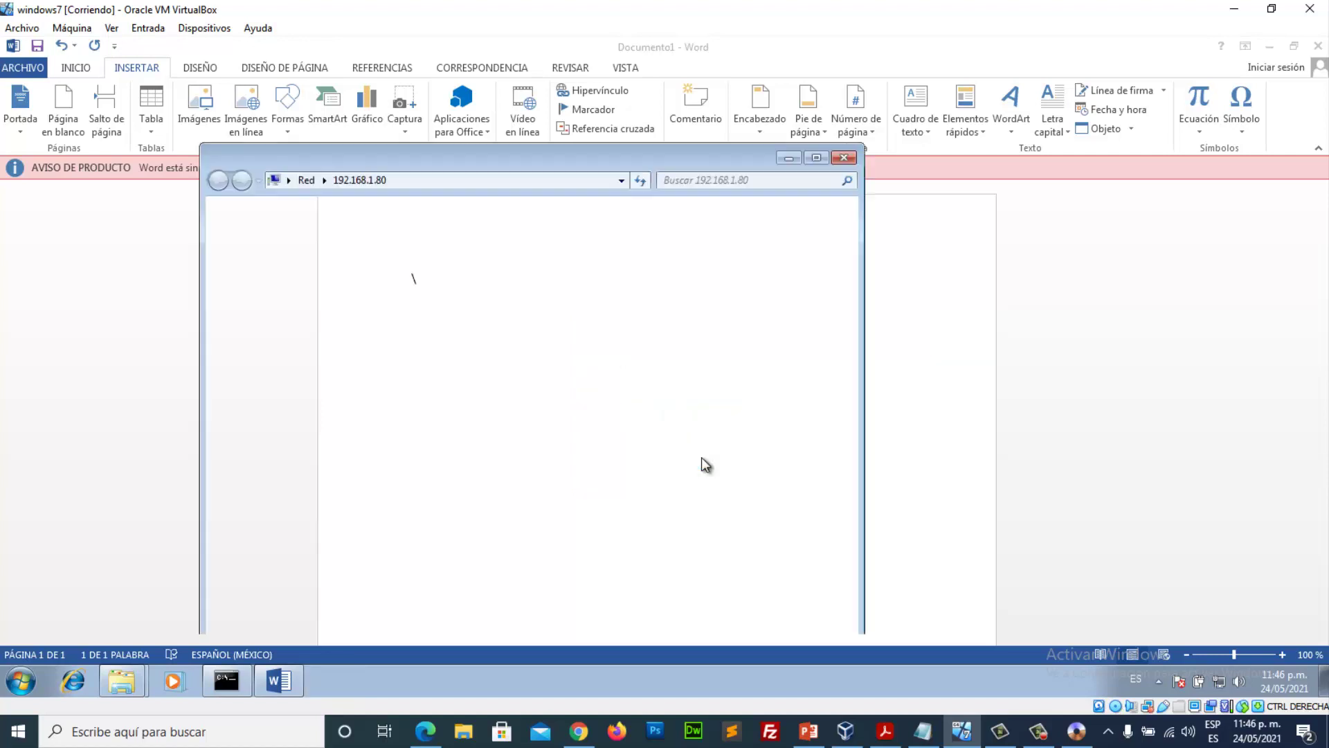
{"action": "left_click_drag", "start_coordinate": [625, 159], "coordinate": [721, 161]}
{"action": "double_click", "coordinate": [588, 153]}
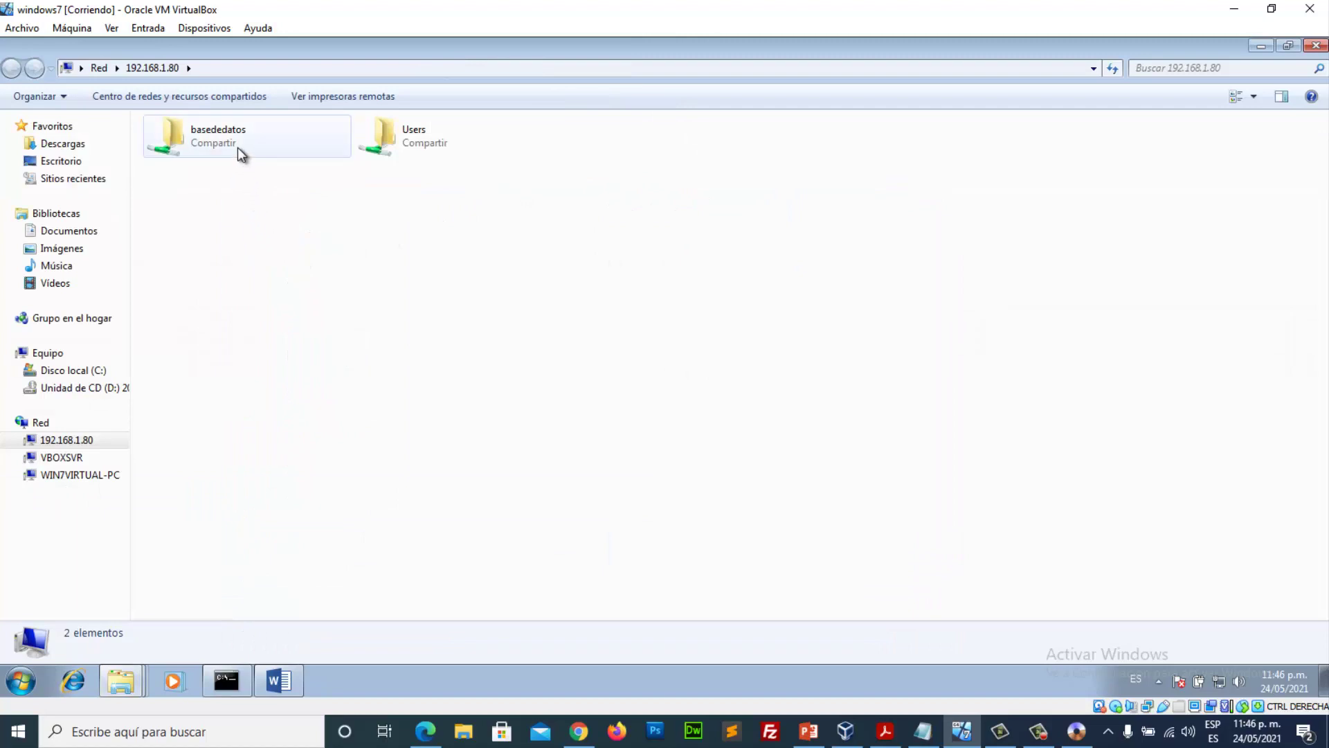
{"action": "double_click", "coordinate": [231, 148]}
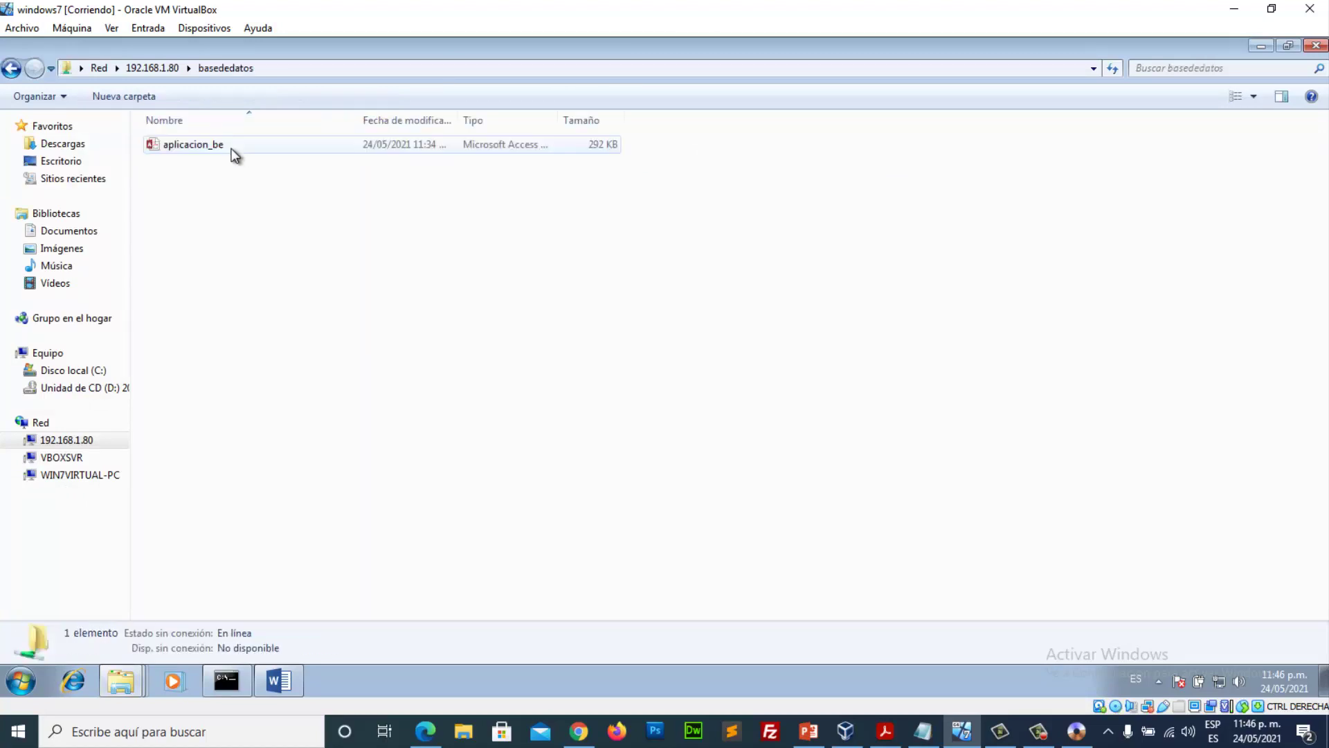
Step: Open the aplicacion_be database from the shared folder, dismiss the Office activation prompt, and enable the database content
{"action": "double_click", "coordinate": [200, 146]}
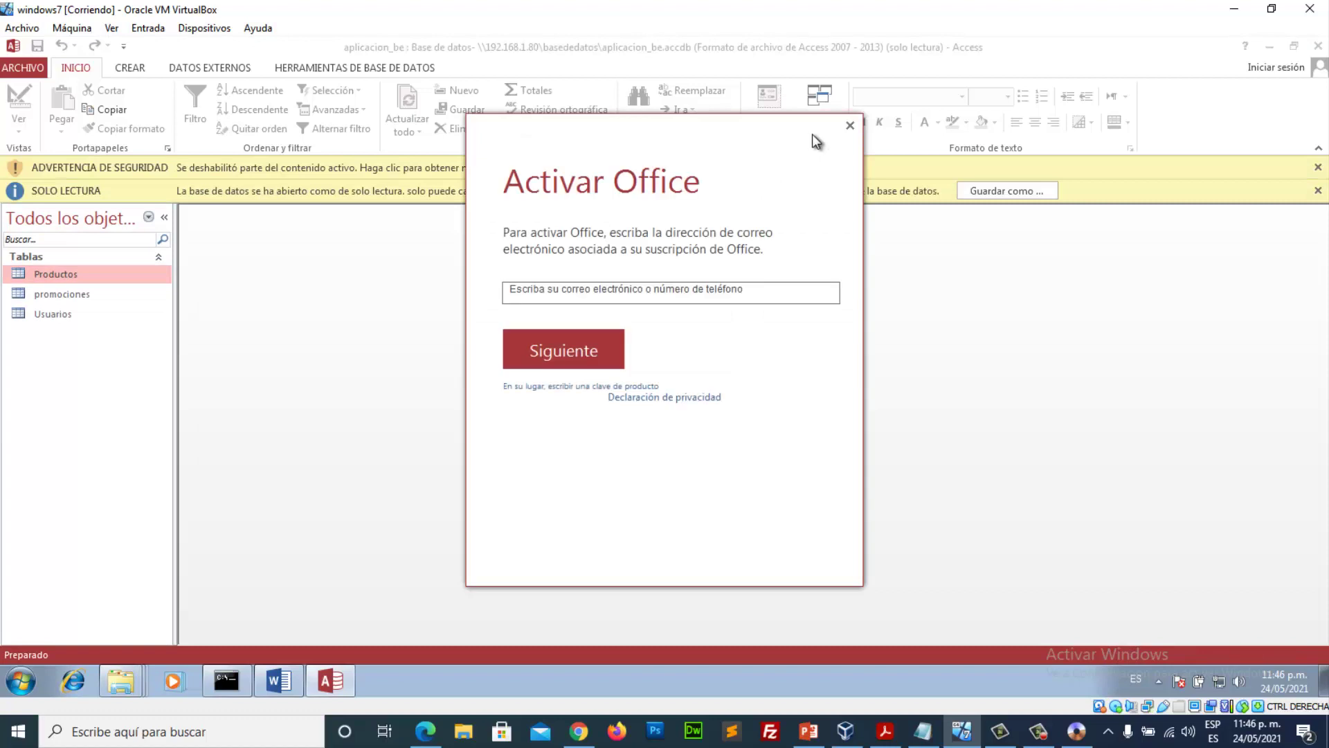
{"action": "left_click", "coordinate": [850, 126]}
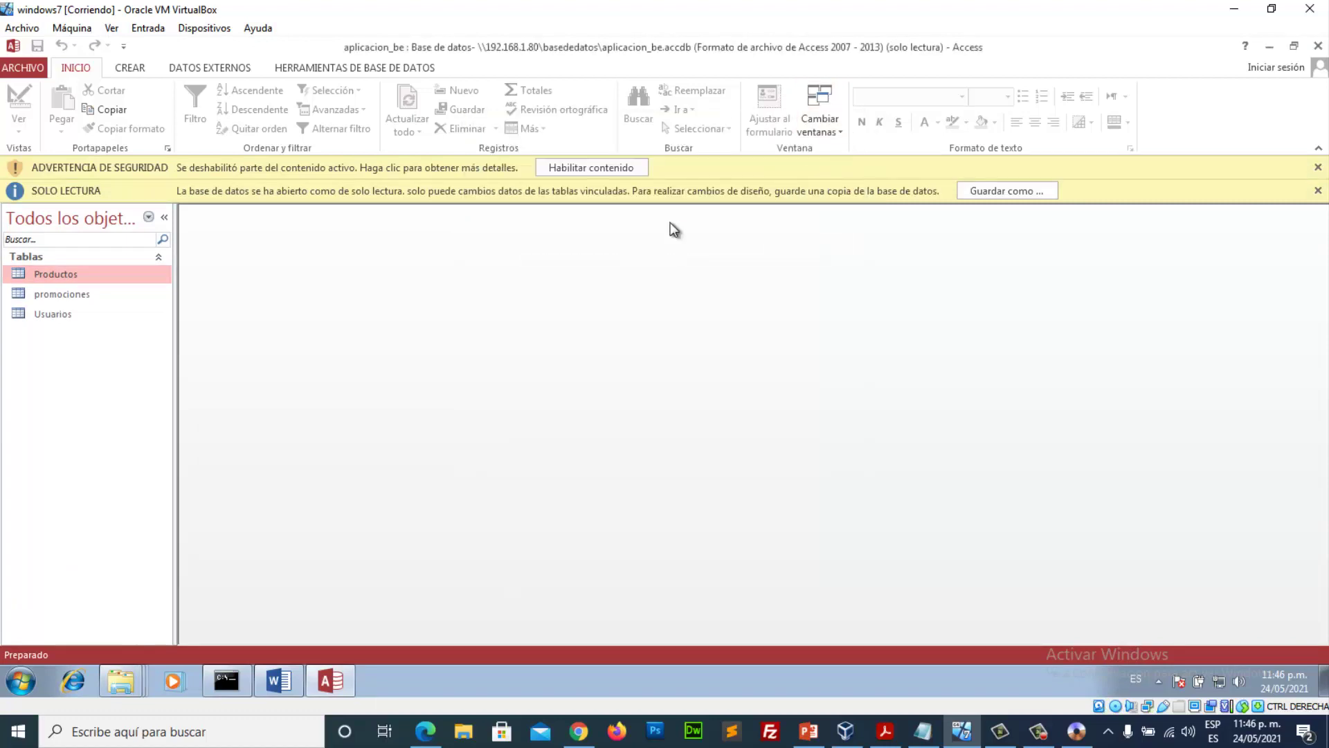
{"action": "left_click", "coordinate": [593, 173]}
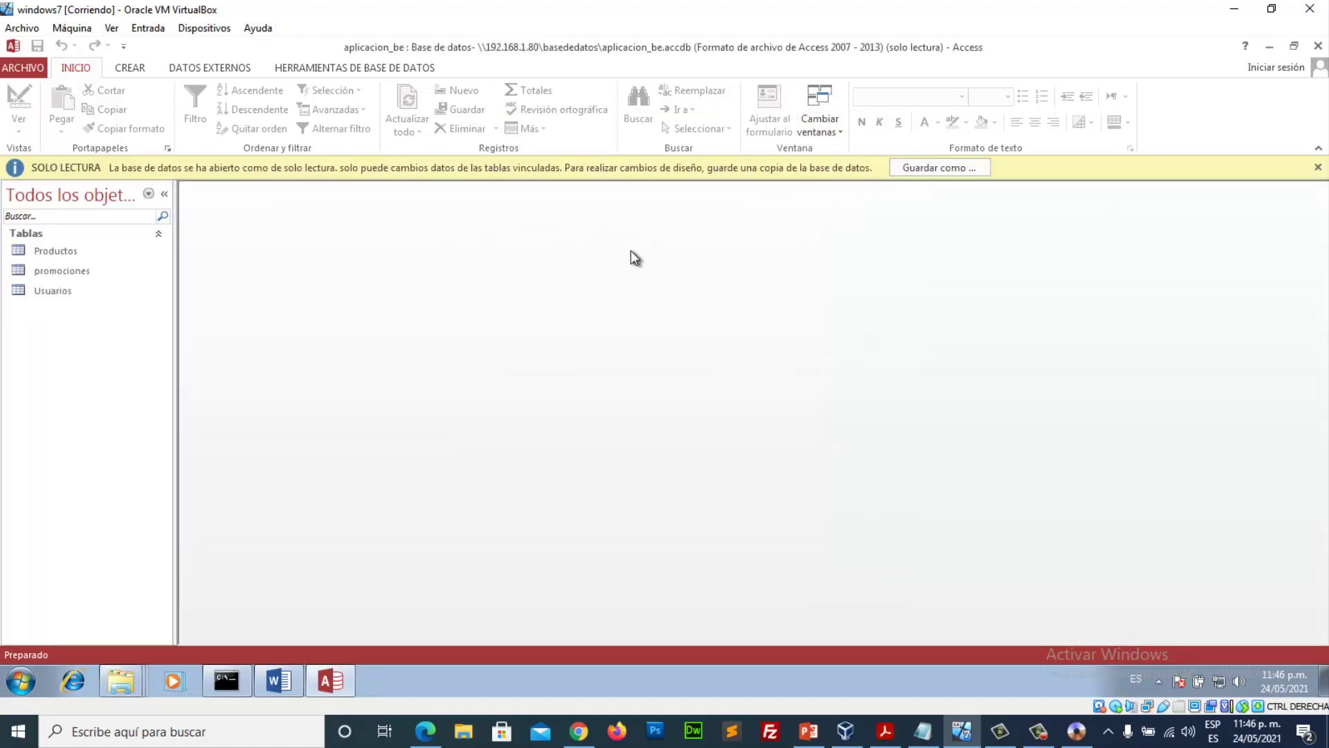
Step: Save a copy of the read-only database as aplicacion_be in the Documents library, and enable the copy's content
{"action": "left_click", "coordinate": [938, 168]}
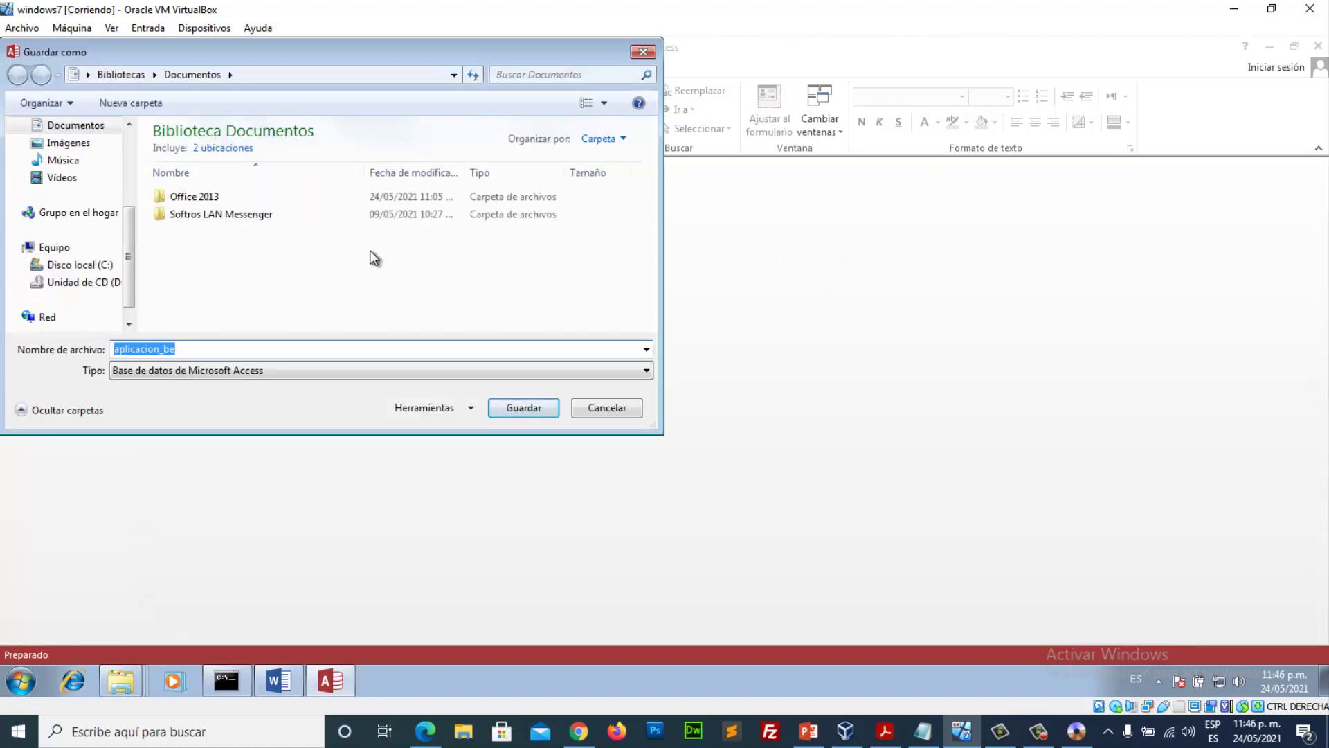
{"action": "left_click", "coordinate": [524, 407]}
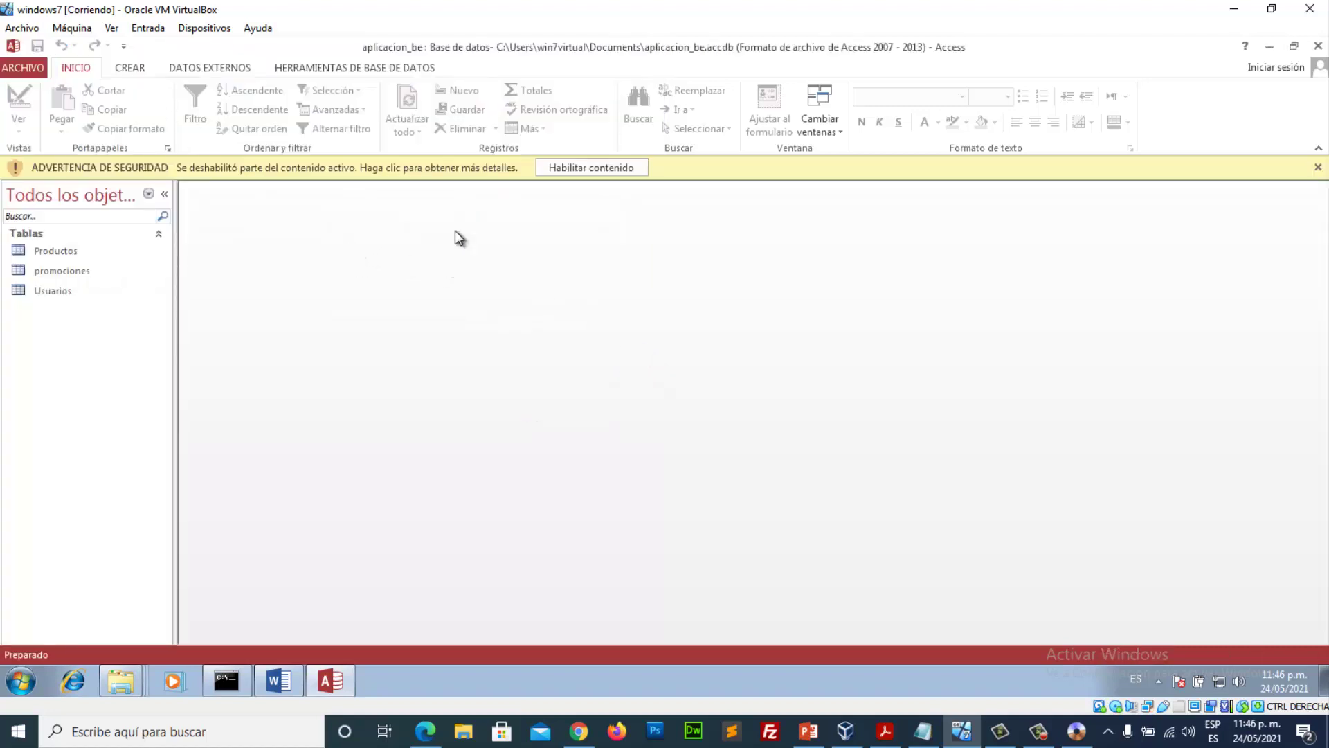
{"action": "left_click", "coordinate": [591, 170]}
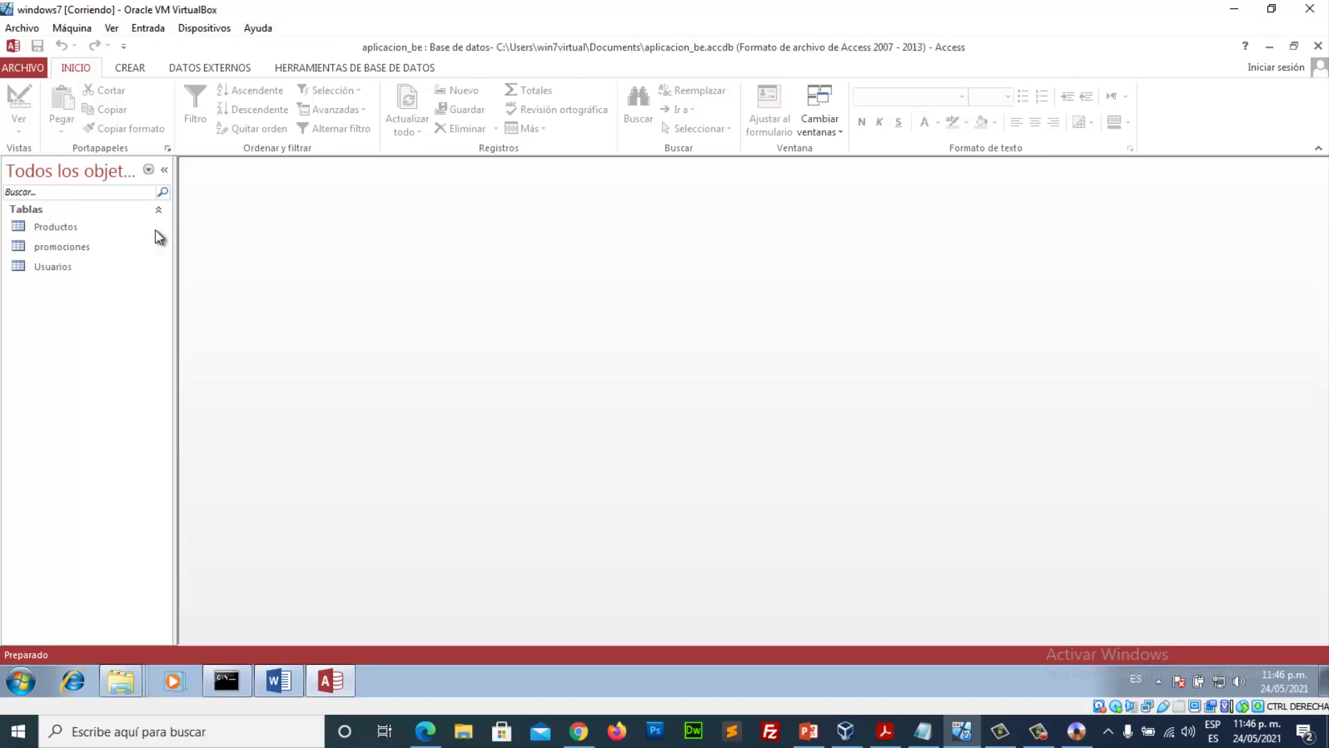
Step: Open the Productos table and inspect its fields in Design view
{"action": "left_click", "coordinate": [62, 231]}
{"action": "double_click", "coordinate": [61, 230]}
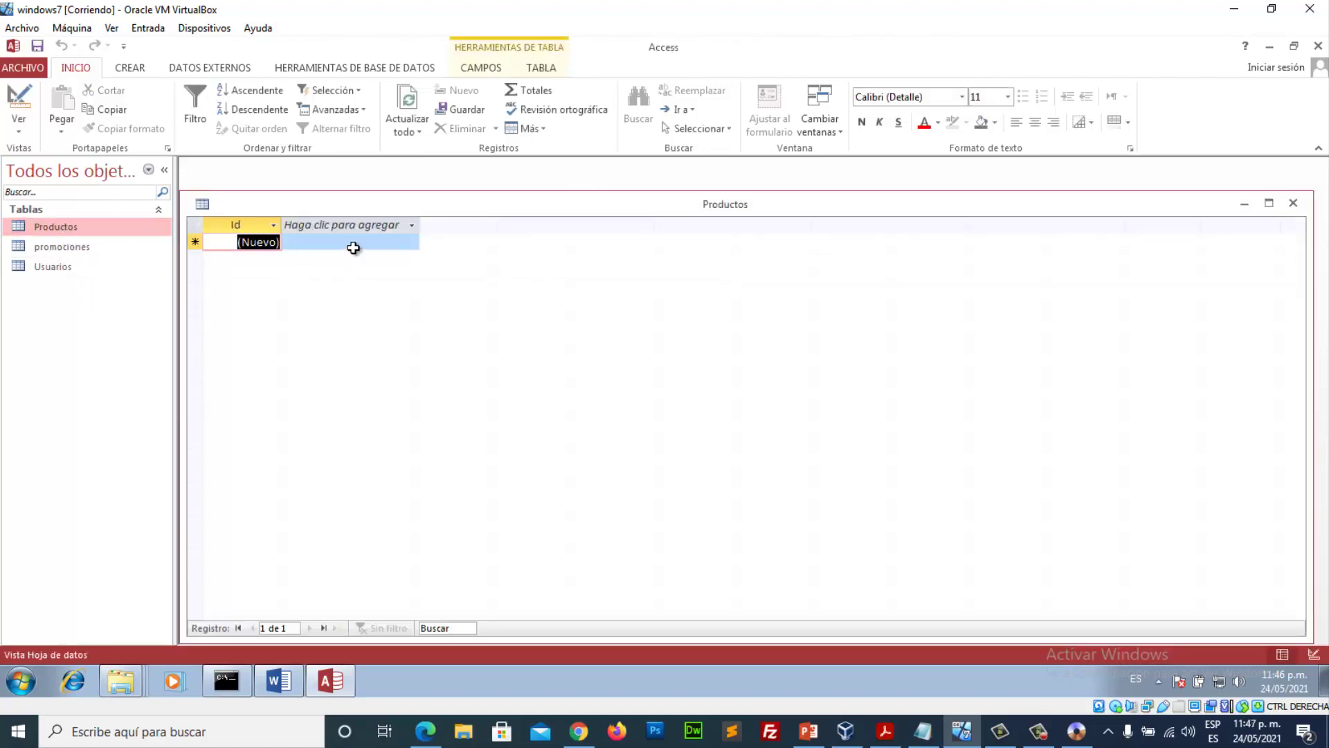
{"action": "left_click", "coordinate": [354, 247]}
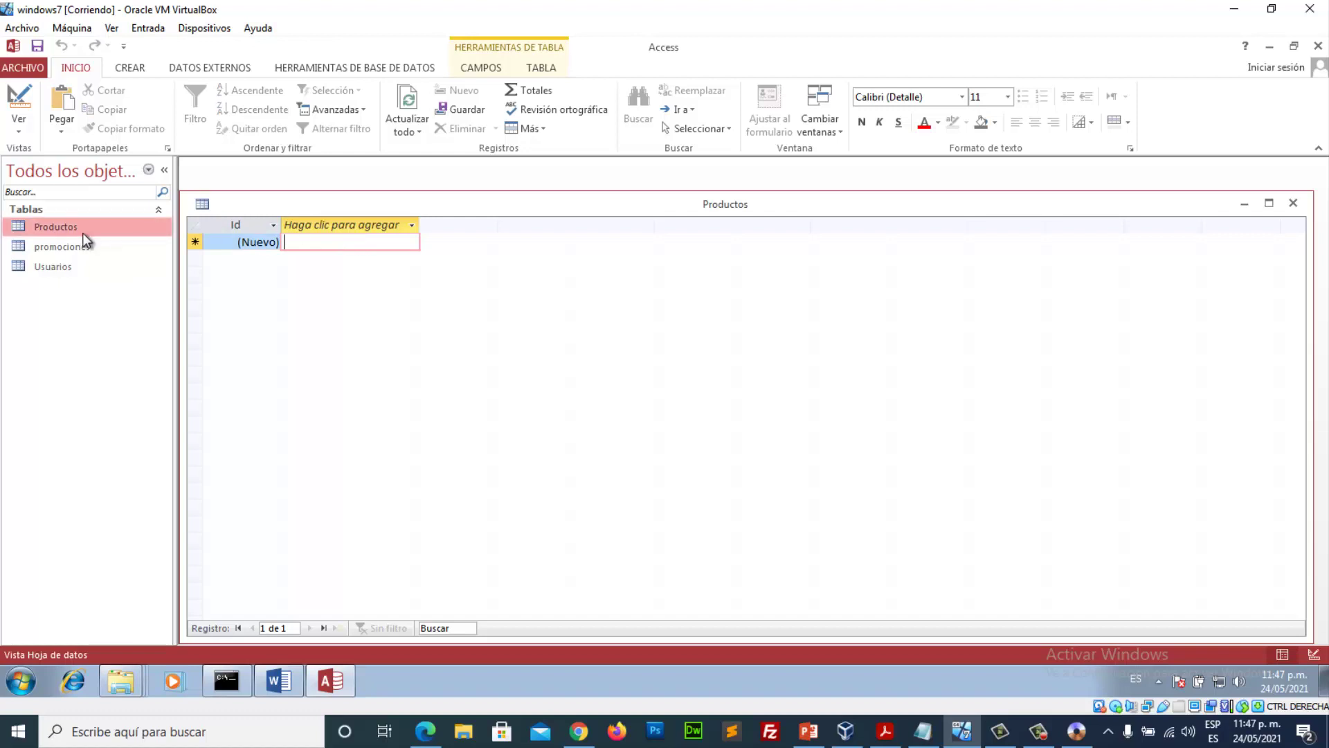
{"action": "left_click", "coordinate": [19, 100]}
{"action": "left_click", "coordinate": [318, 253]}
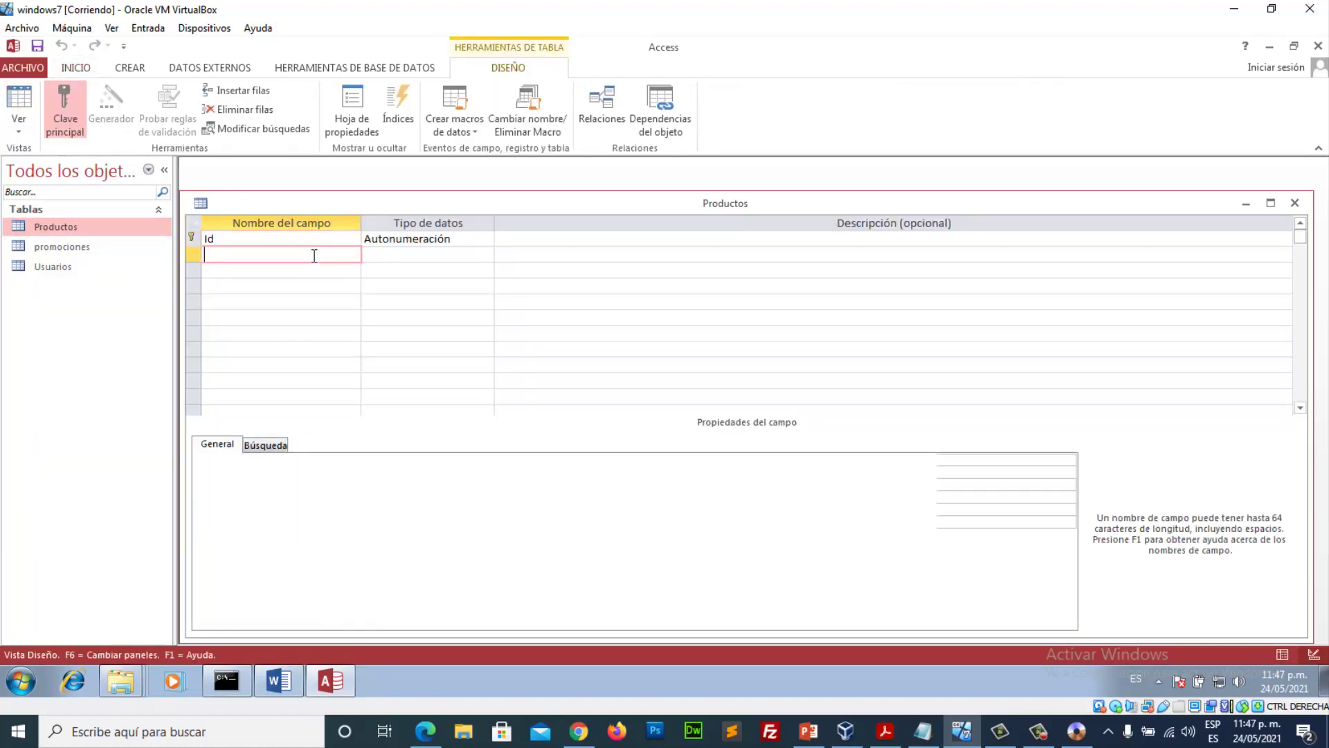
Step: Open the Usuarios table in Design view and add a field named Nombre below Id
{"action": "double_click", "coordinate": [58, 267]}
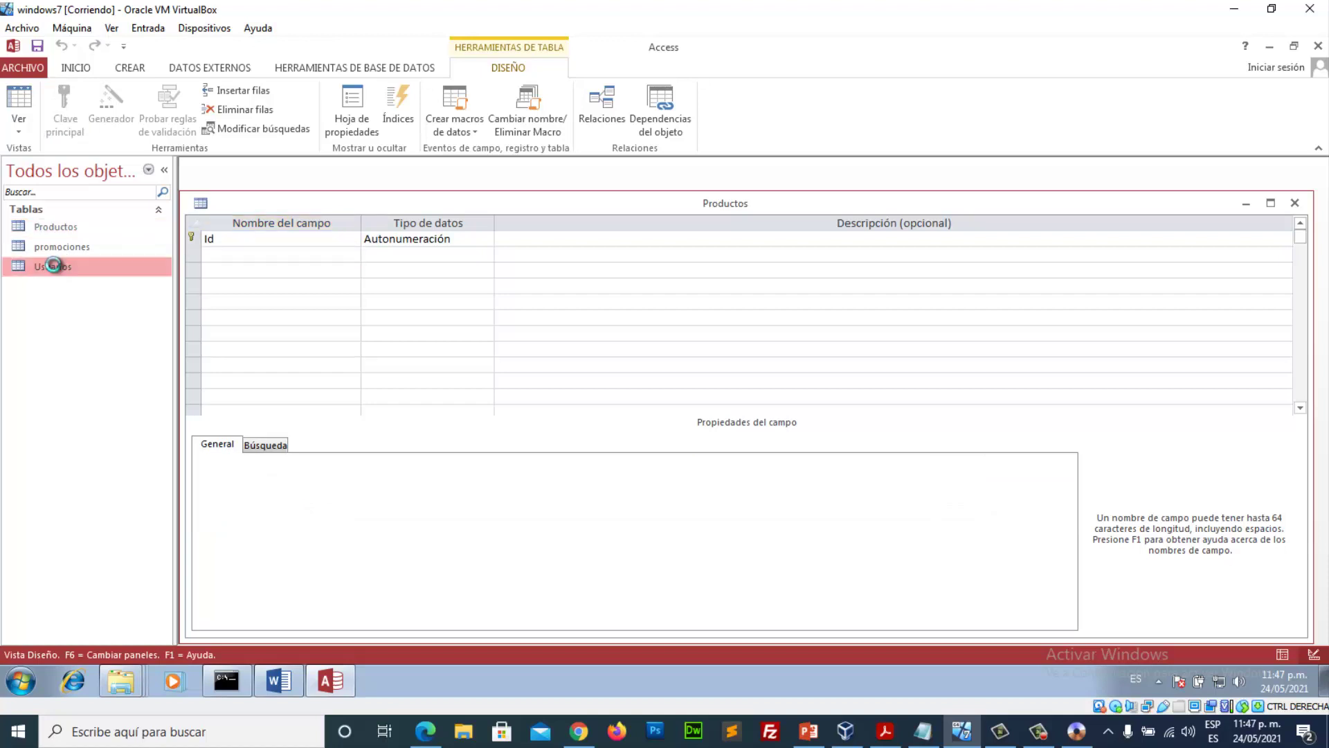
{"action": "left_click", "coordinate": [19, 100]}
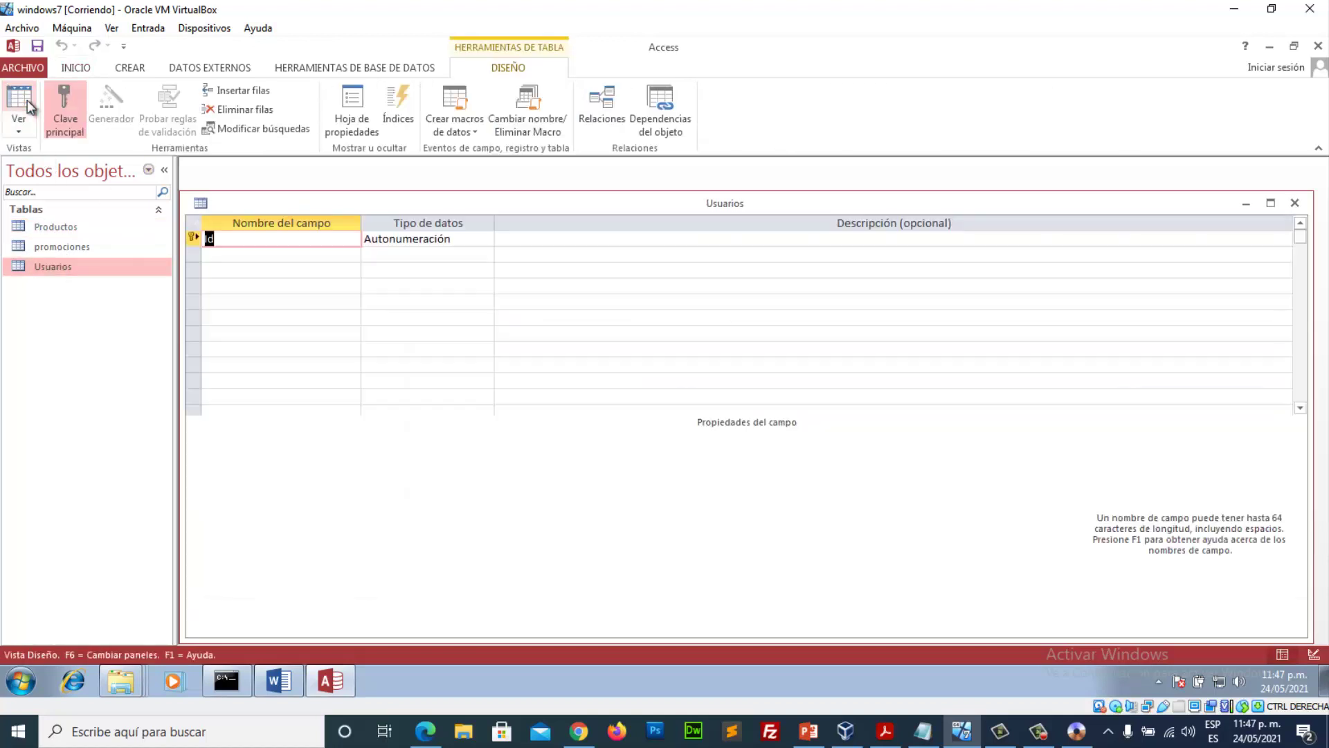
{"action": "left_click", "coordinate": [244, 252]}
{"action": "type", "text": "Nombre"}
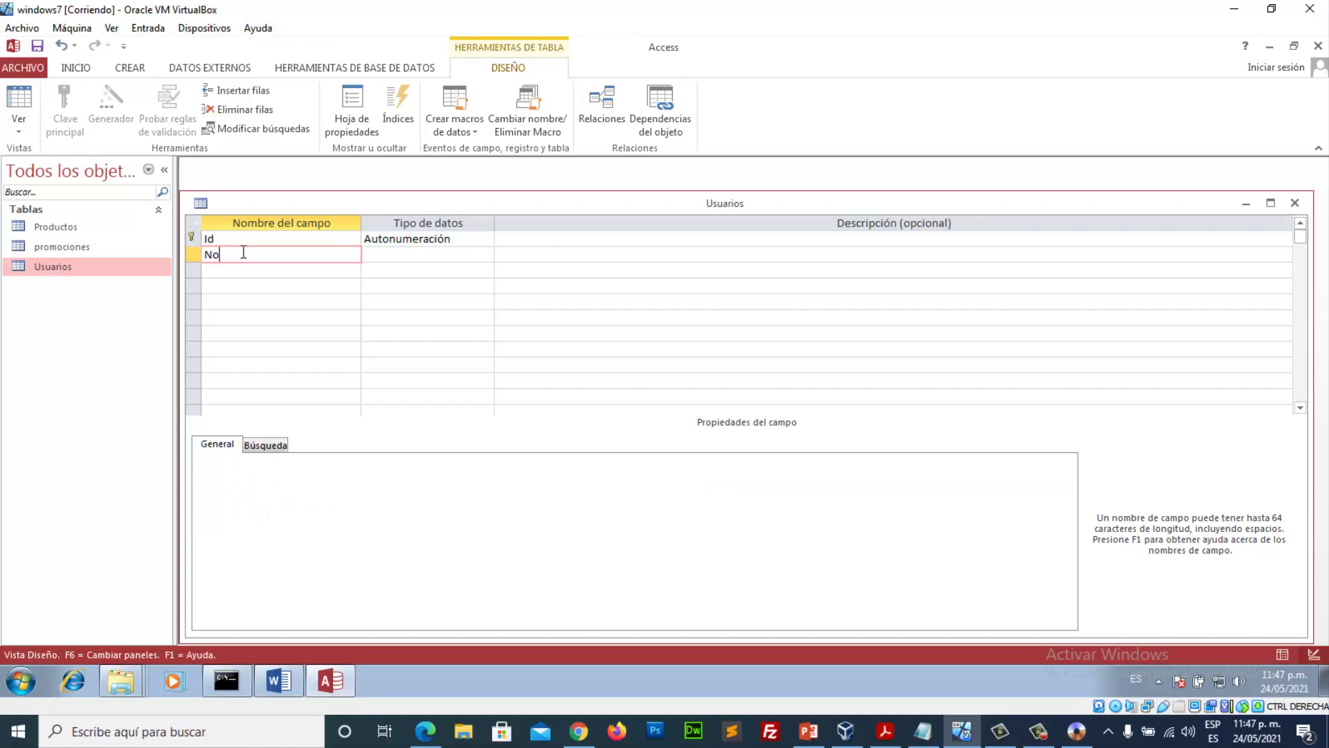
{"action": "key", "text": "BackSpace"}
{"action": "key", "text": "BackSpace"}
{"action": "key", "text": "BackSpace"}
{"action": "key", "text": "BackSpace"}
{"action": "type", "text": "mbre"}
{"action": "key", "text": "Tab"}
{"action": "key", "text": "Tab"}
{"action": "key", "text": "Caps_Lock"}
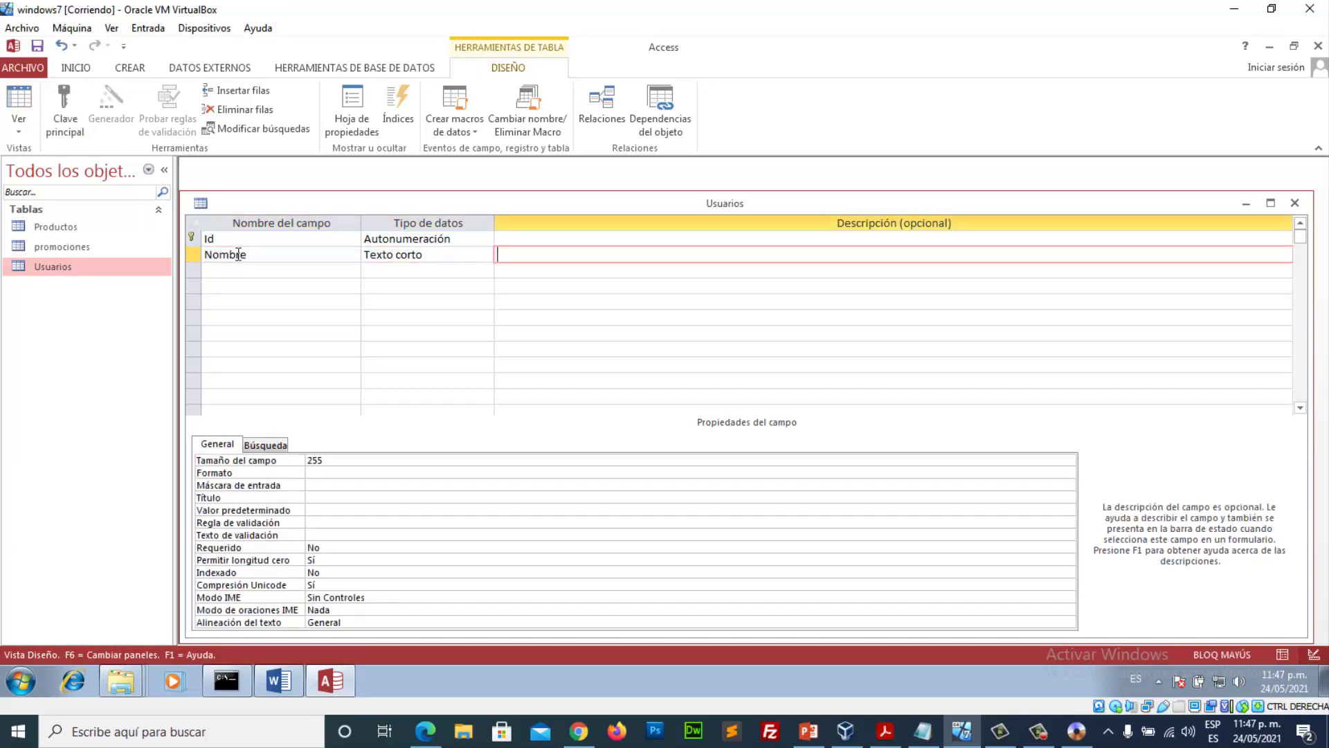
Step: Add a field named Apellido below Nombre in the Usuarios table
{"action": "left_click", "coordinate": [230, 270]}
{"action": "type", "text": "A"}
{"action": "key", "text": "Caps_Lock"}
{"action": "type", "text": "pellido"}
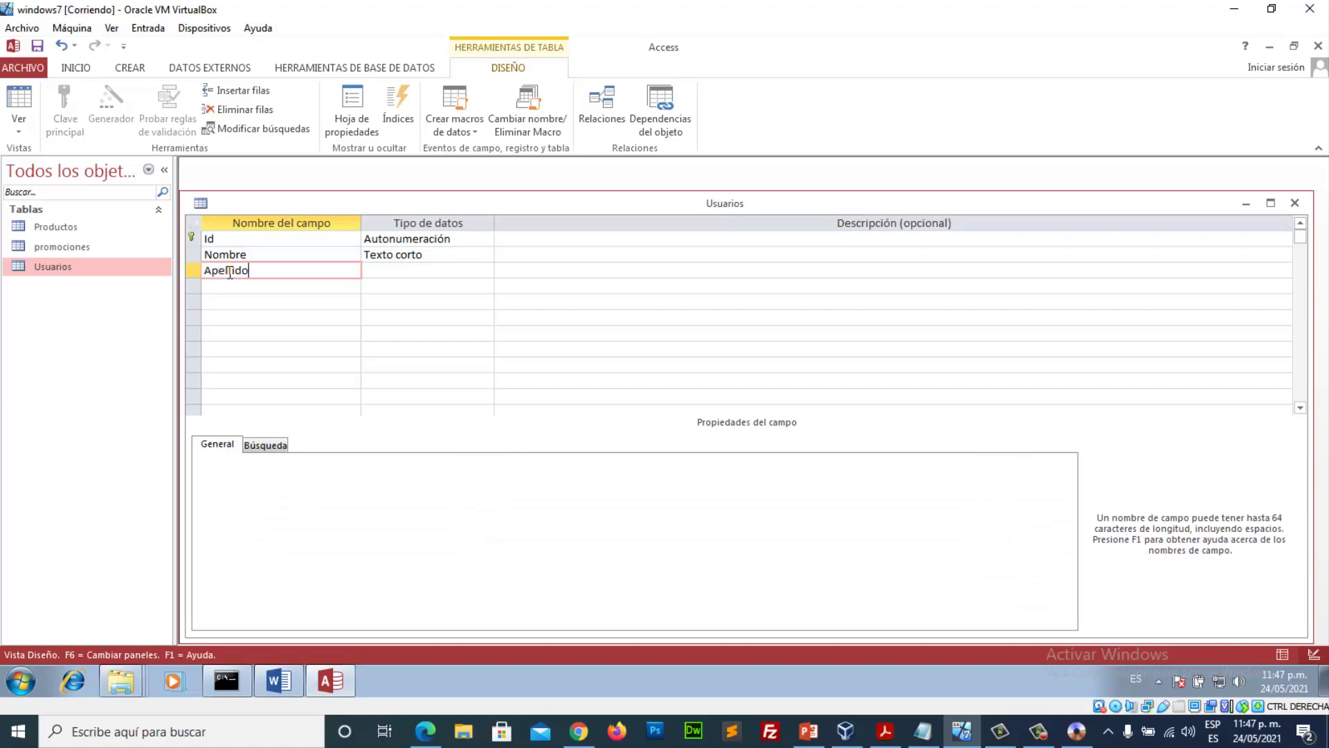
Step: Set the data type of Nombre and Apellido to Texto largo, and show the Usuarios table in Datasheet view
{"action": "left_click", "coordinate": [410, 254]}
{"action": "left_click", "coordinate": [484, 255]}
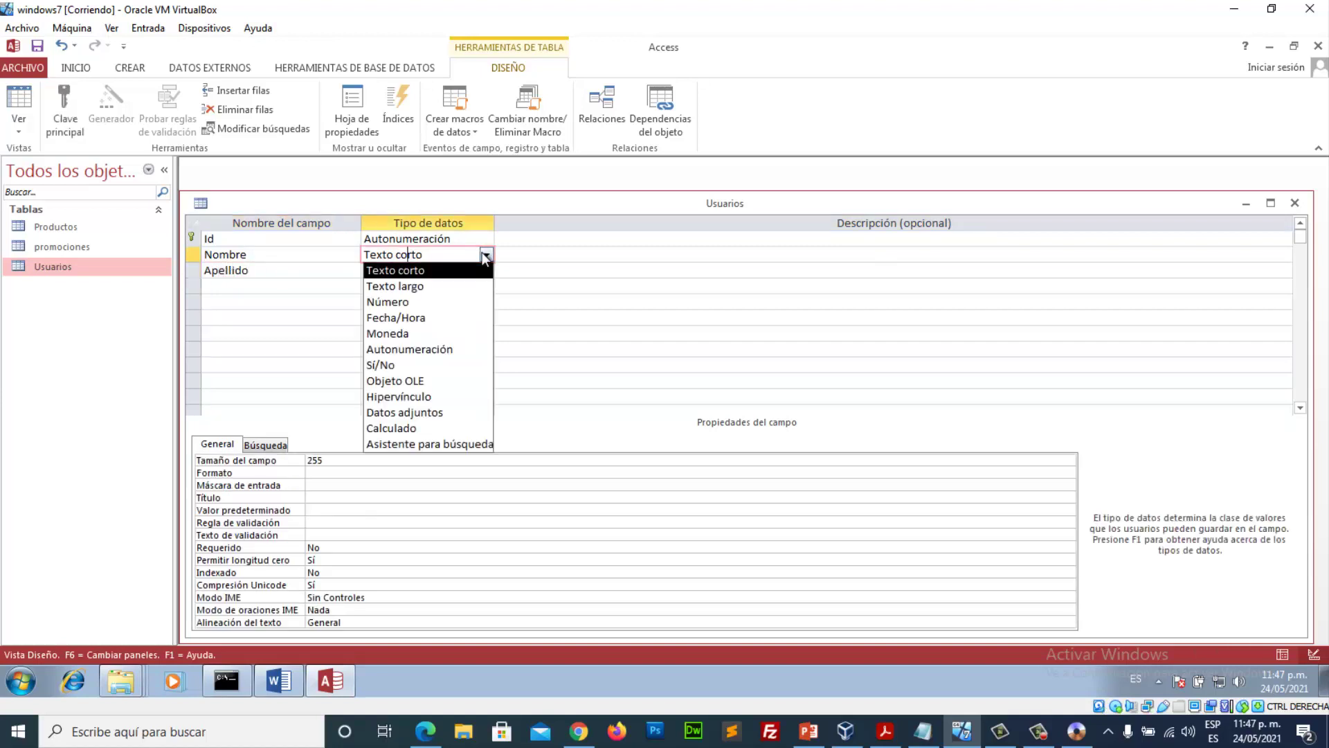
{"action": "left_click", "coordinate": [395, 286]}
{"action": "left_click", "coordinate": [450, 270]}
{"action": "left_click", "coordinate": [486, 271]}
{"action": "double_click", "coordinate": [415, 302]}
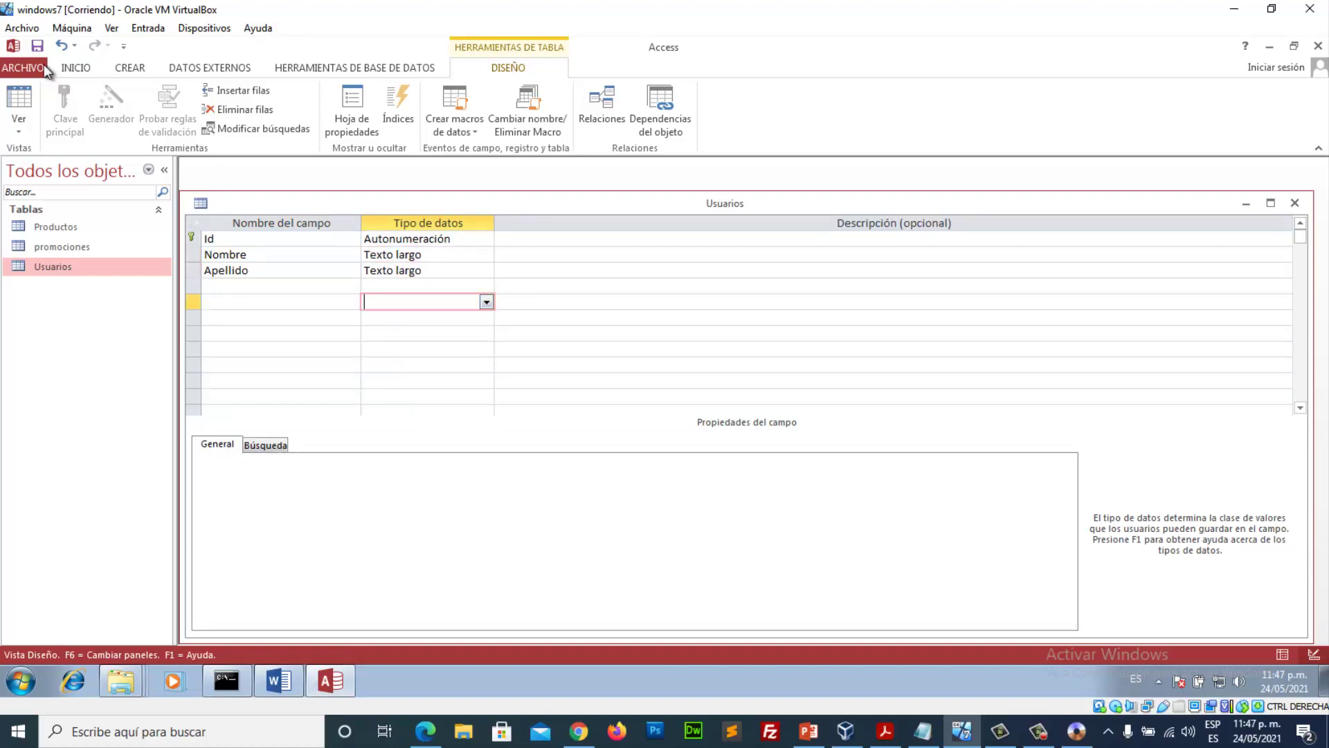
{"action": "double_click", "coordinate": [63, 268]}
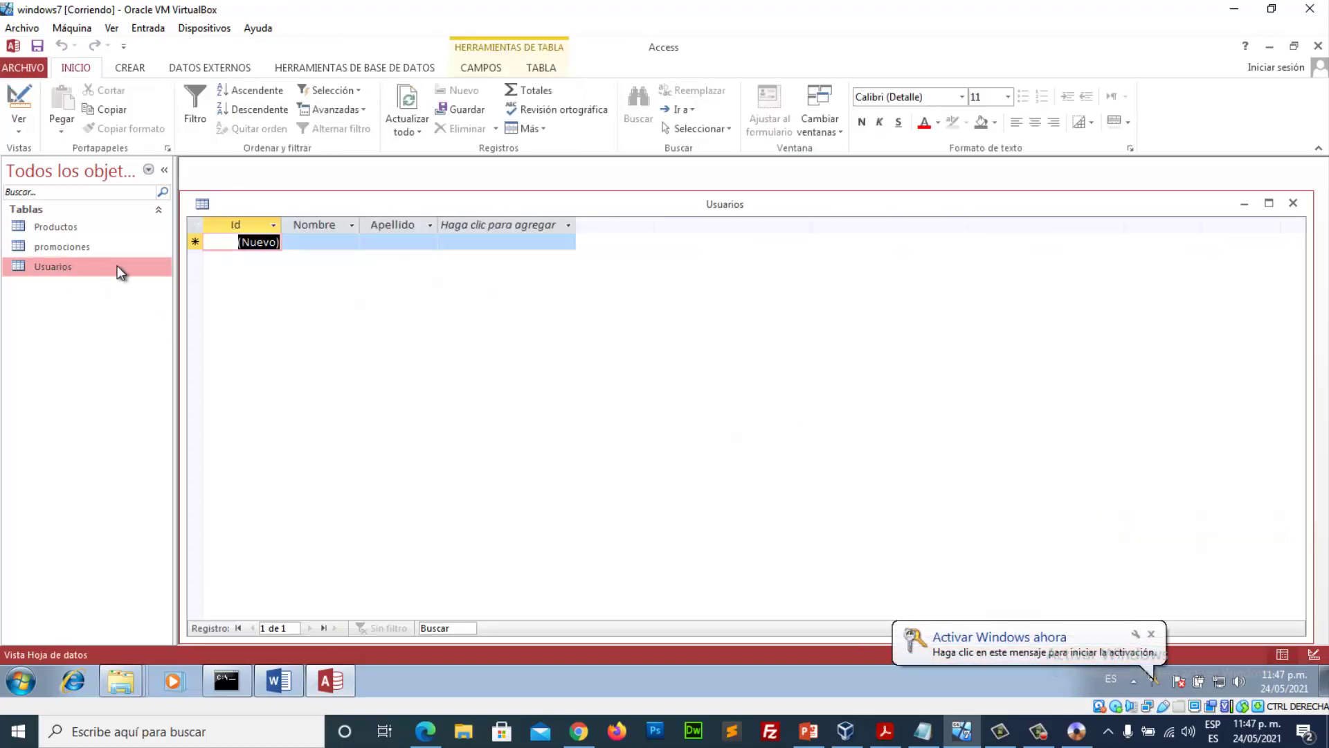